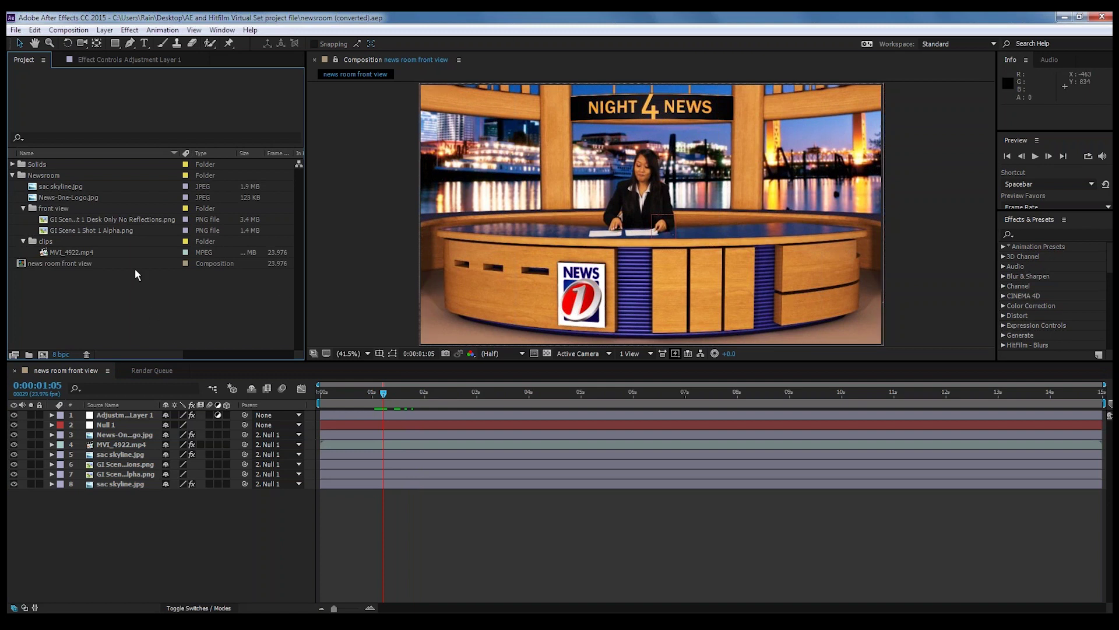
Create a new composition from MVI_4922.mp4 and add GI Scene 1 Shot 1 Alpha.png beneath the footage layer.
right_click(83, 252)
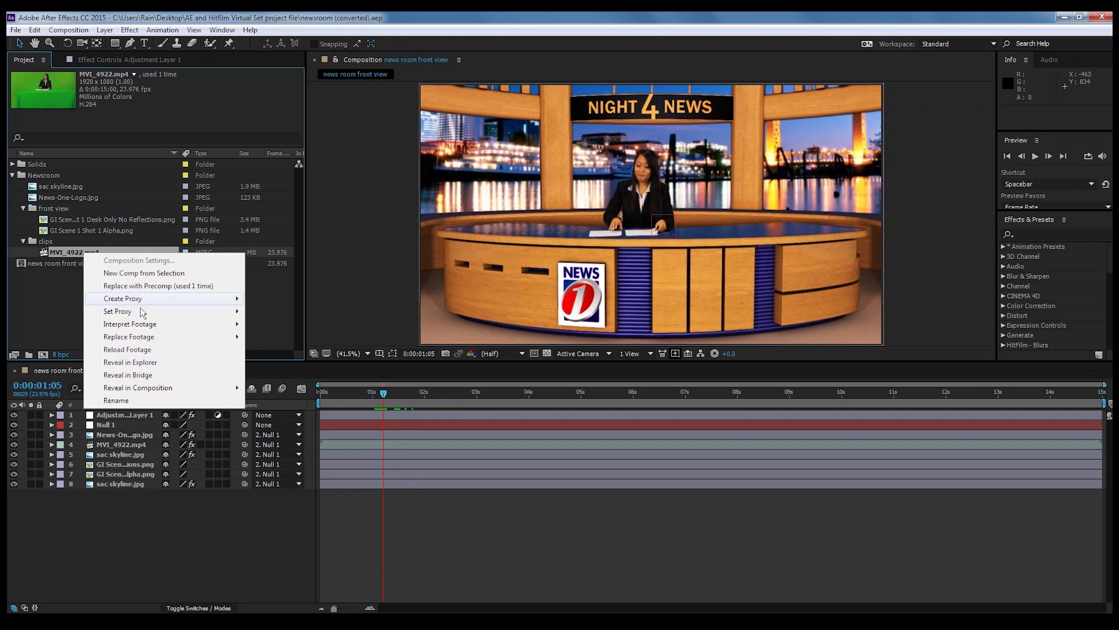
click(121, 274)
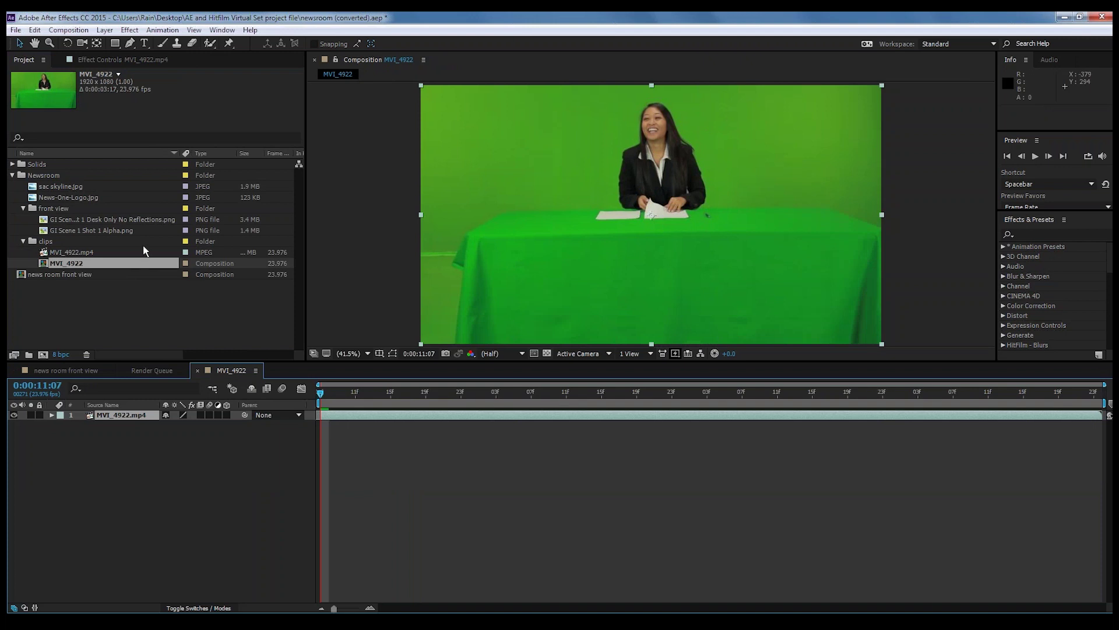
click(114, 230)
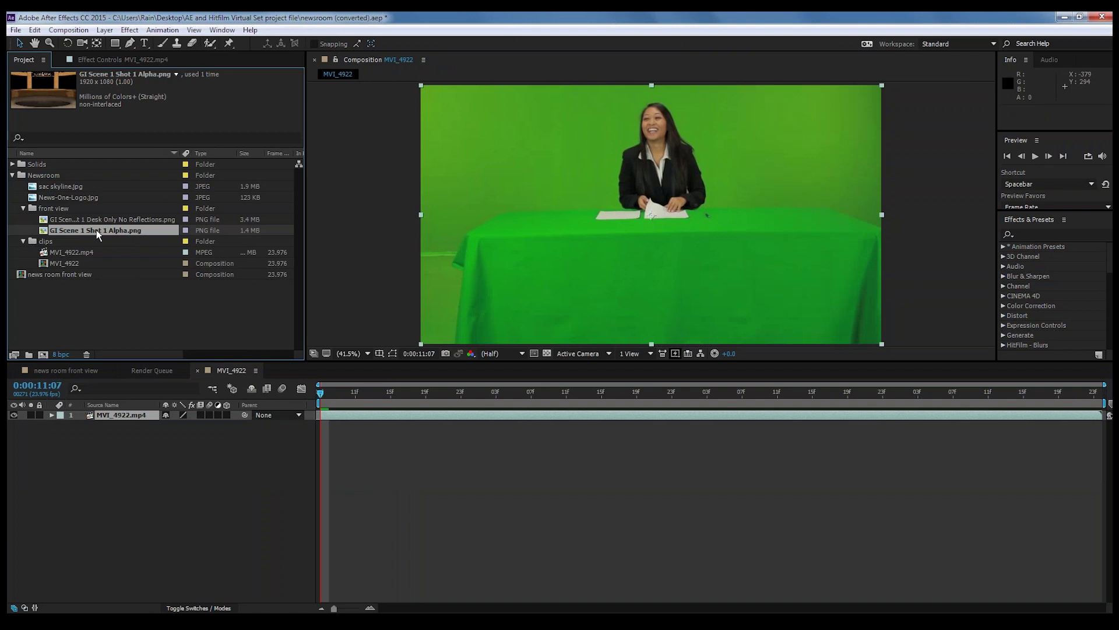
drag(96, 230, 134, 448)
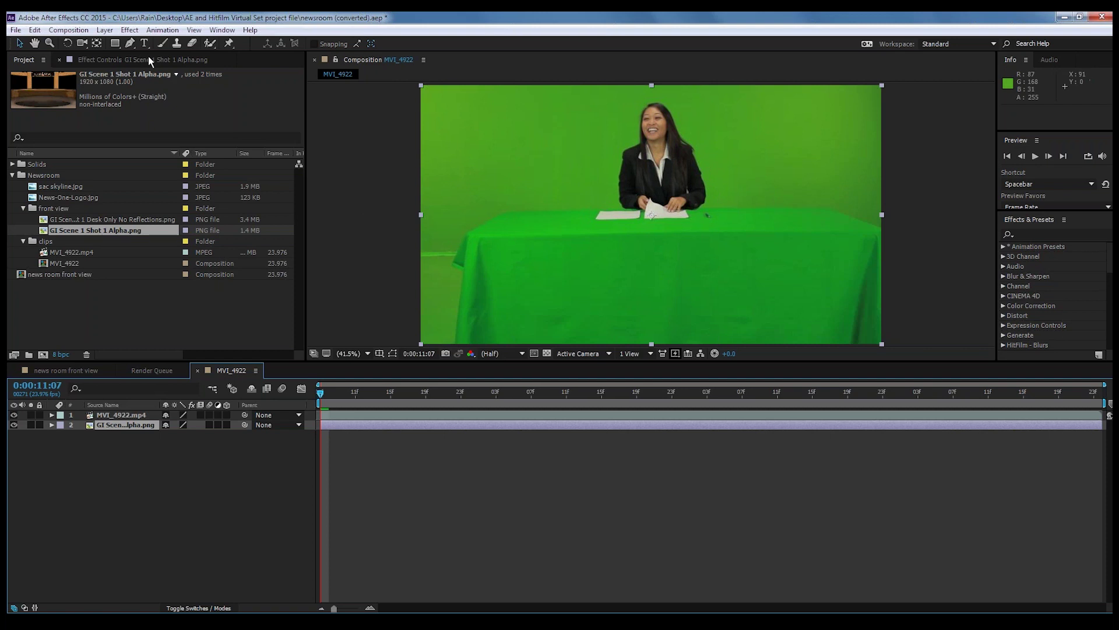
click(131, 43)
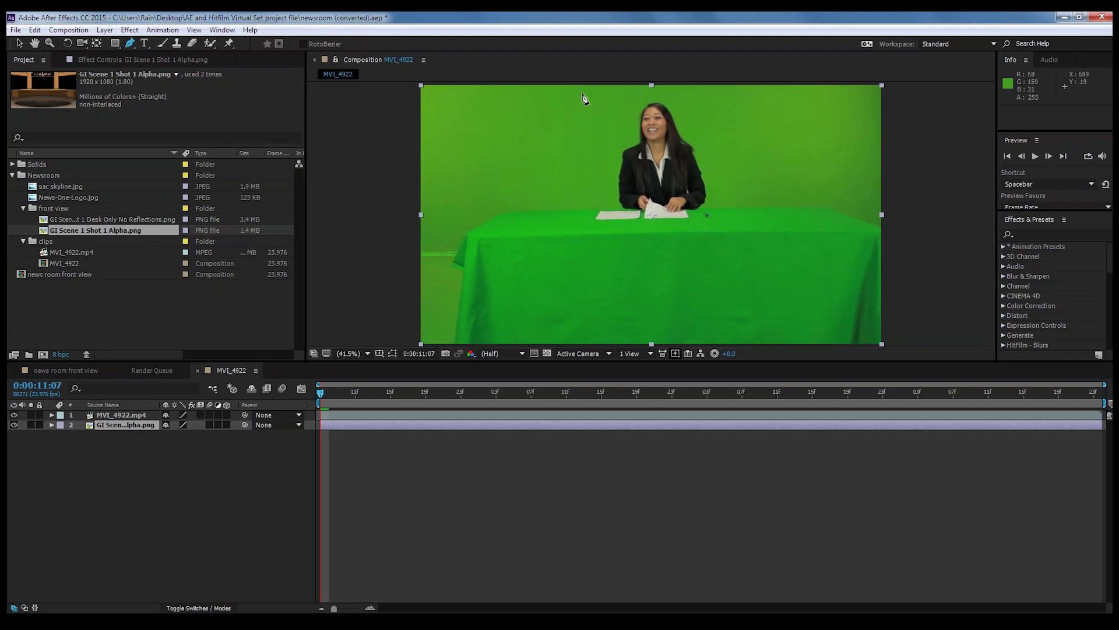
click(460, 212)
click(577, 89)
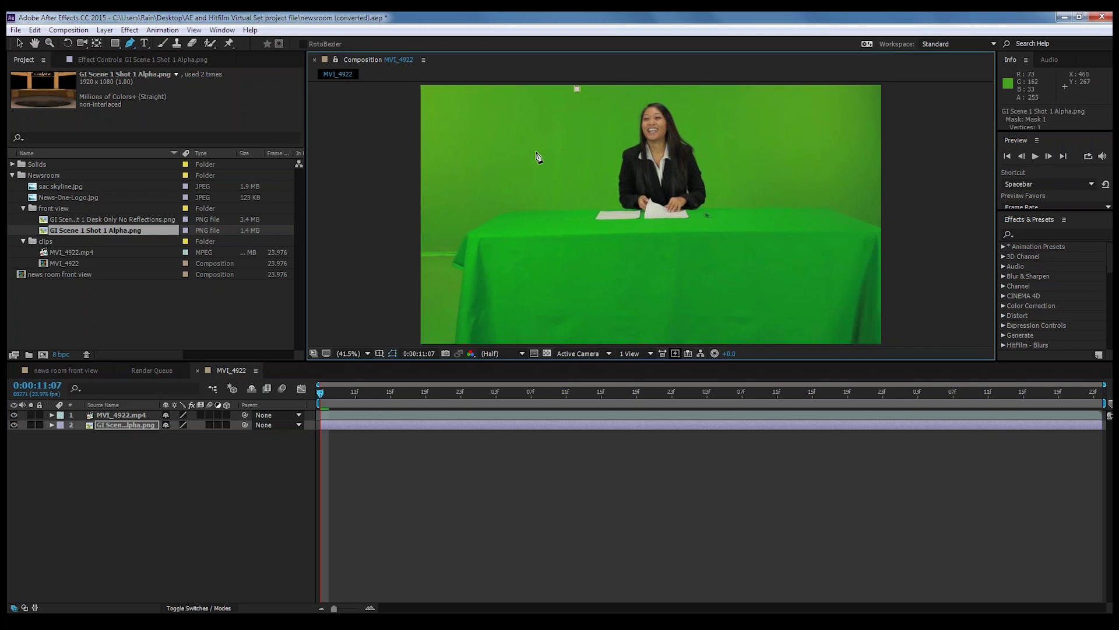
click(536, 159)
click(533, 256)
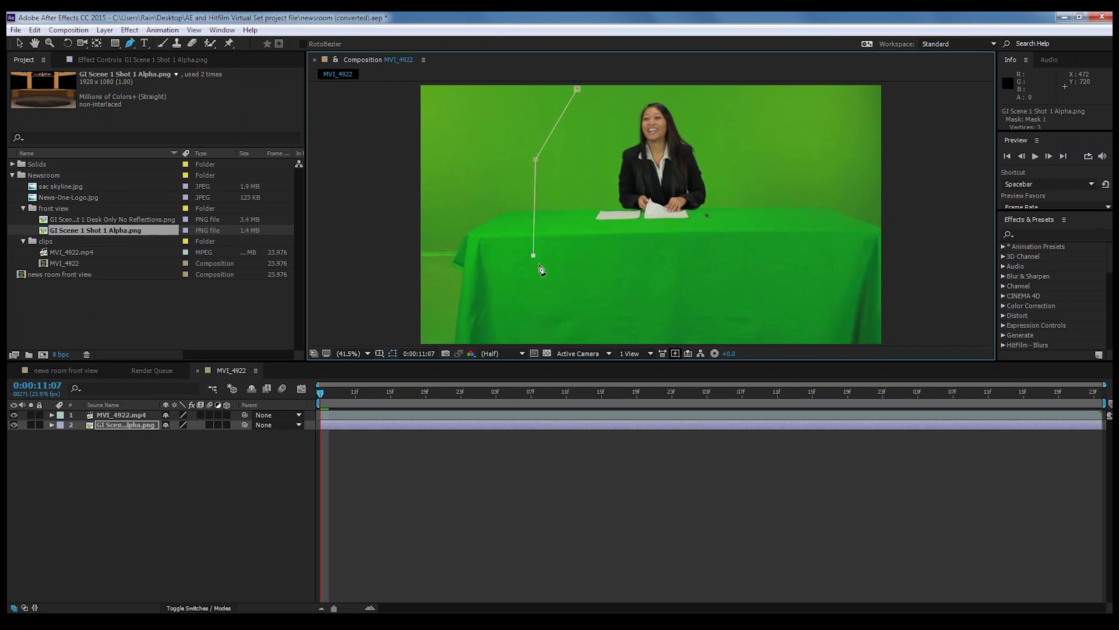
click(571, 274)
click(680, 283)
key(ctrl+z)
key(ctrl+z)
key(ctrl+z)
key(ctrl+z)
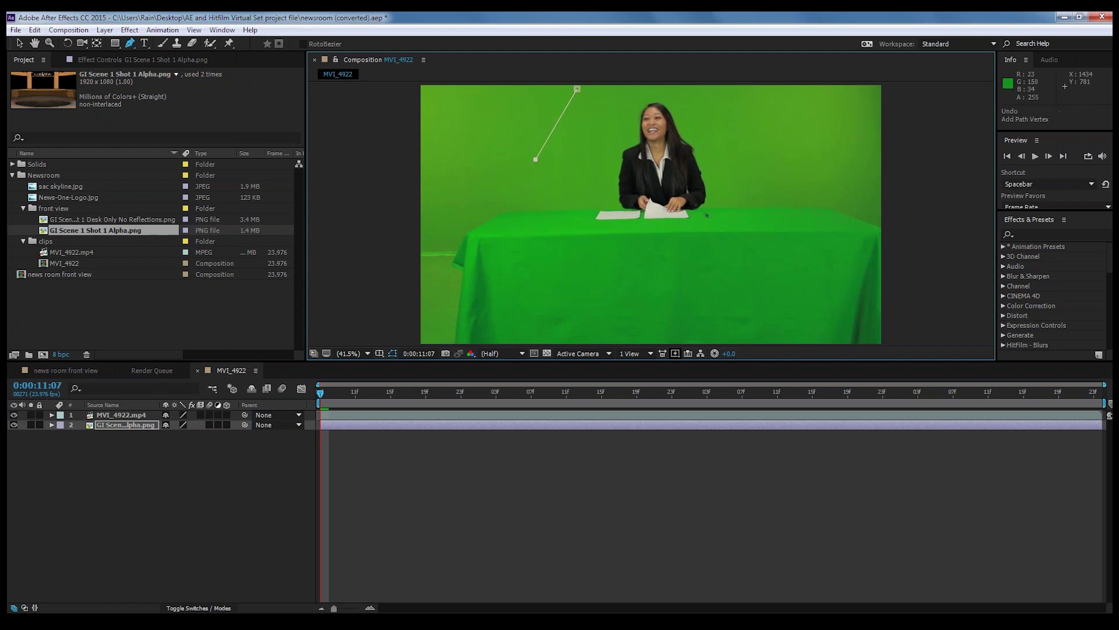
Draw a closed nine-point Pen tool mask on the MVI_4922.mp4 layer, loosely surrounding the presenter and her papers.
click(137, 414)
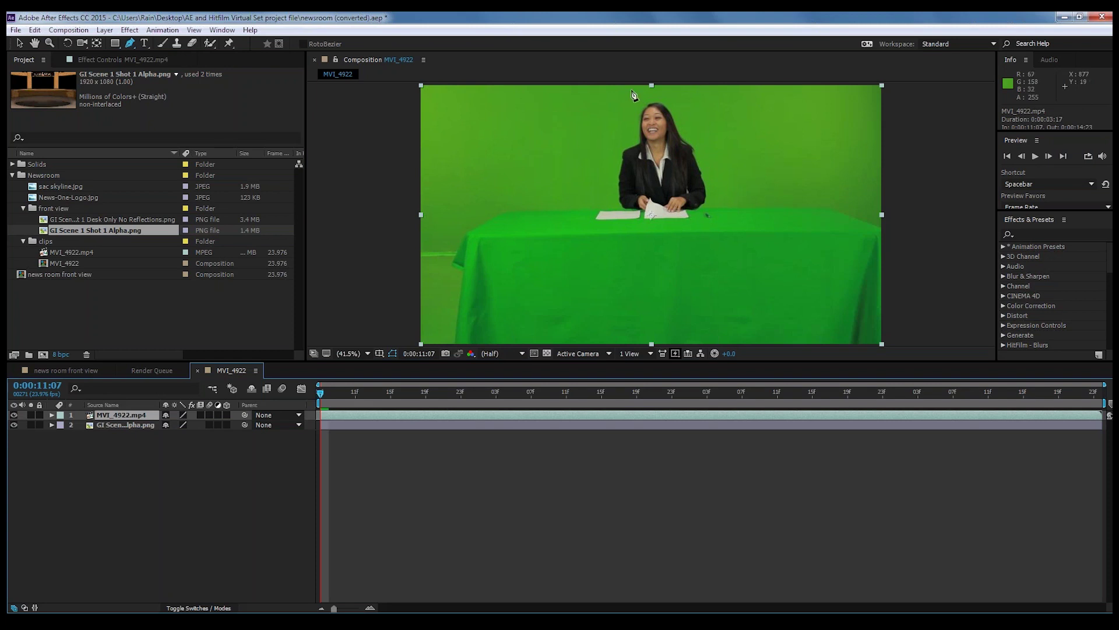
click(593, 89)
click(555, 147)
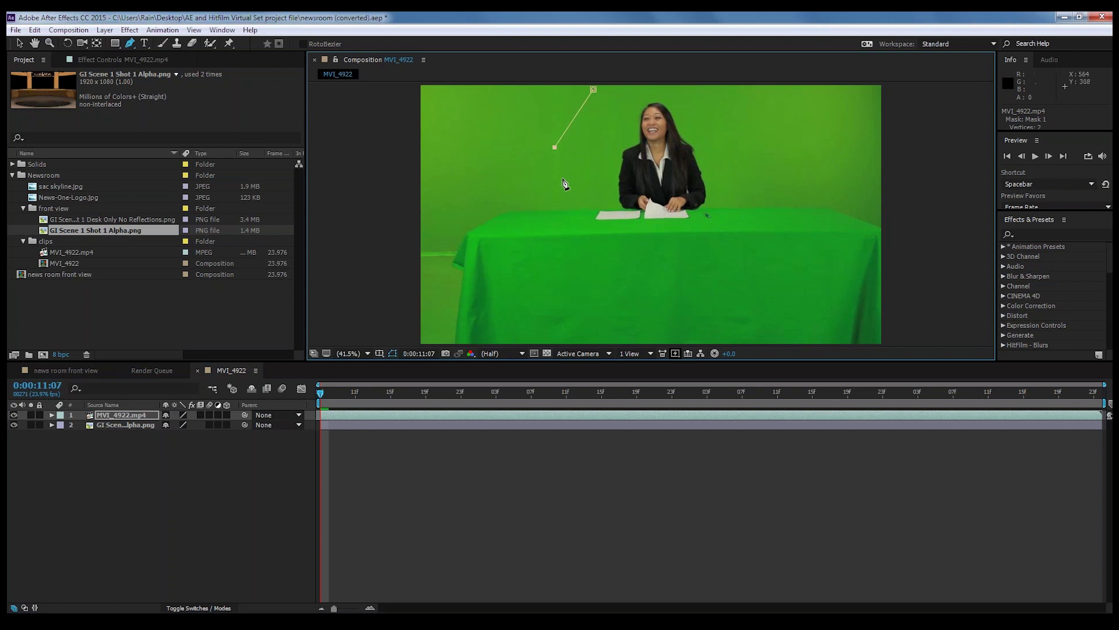
click(550, 240)
click(597, 270)
click(699, 269)
click(803, 234)
click(803, 189)
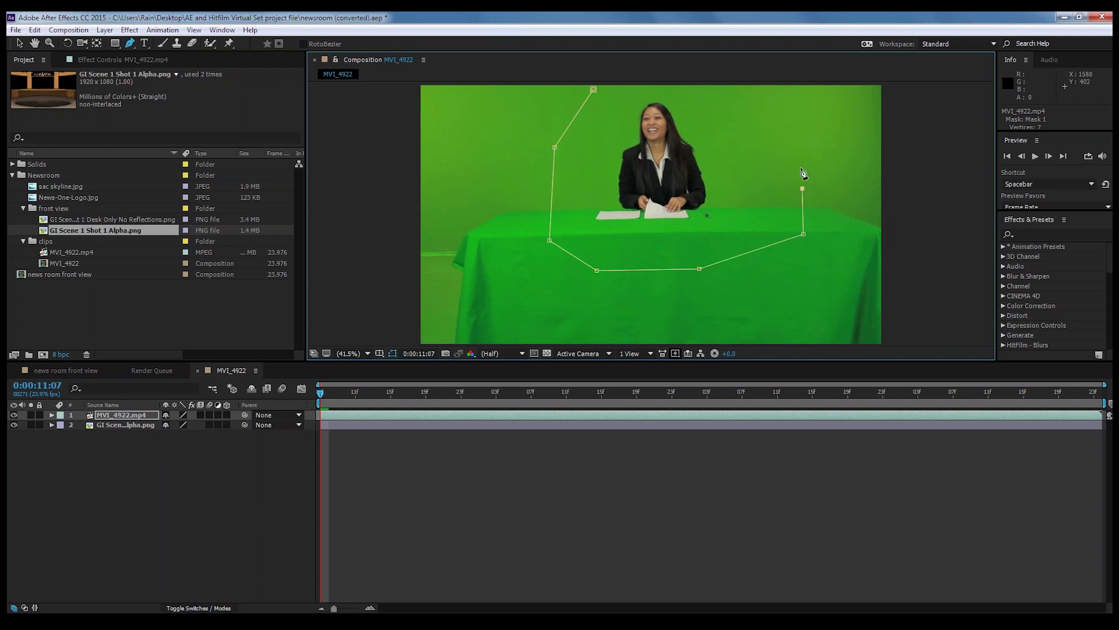
click(778, 116)
click(724, 91)
click(595, 91)
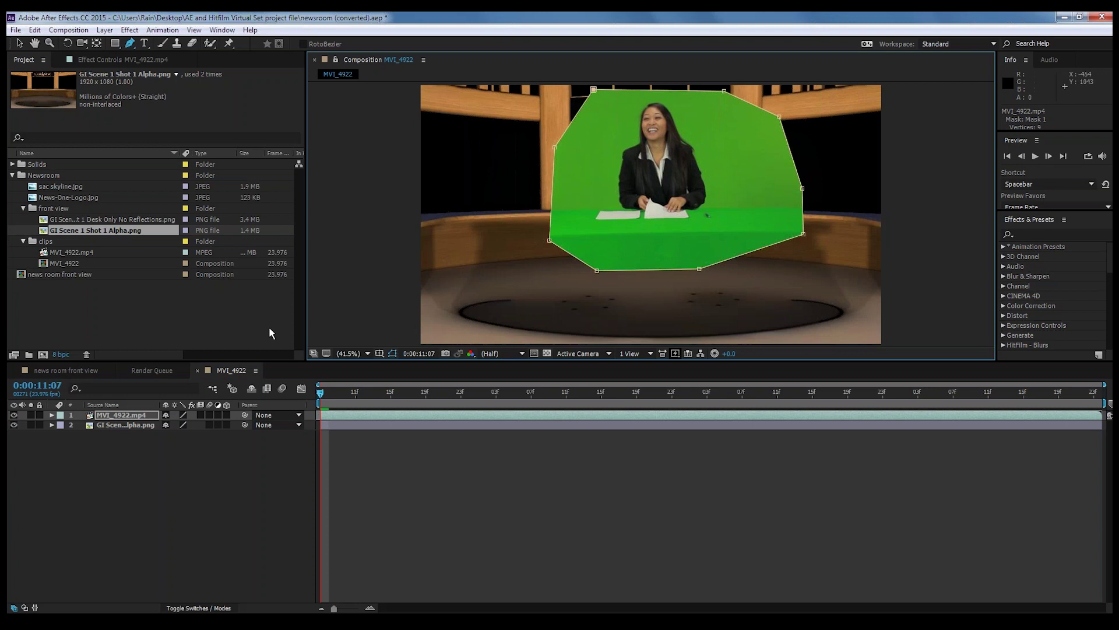
click(20, 43)
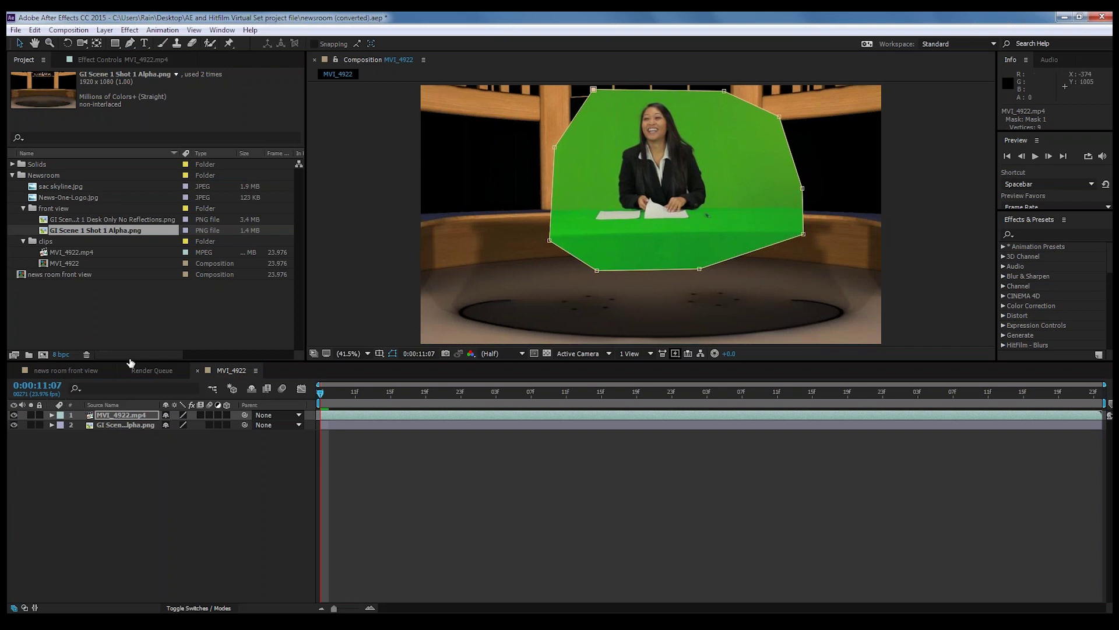
Add GI Scene 1 Shot 1 Desk Only No Reflections.png between the presenter footage and the set background layer.
click(71, 218)
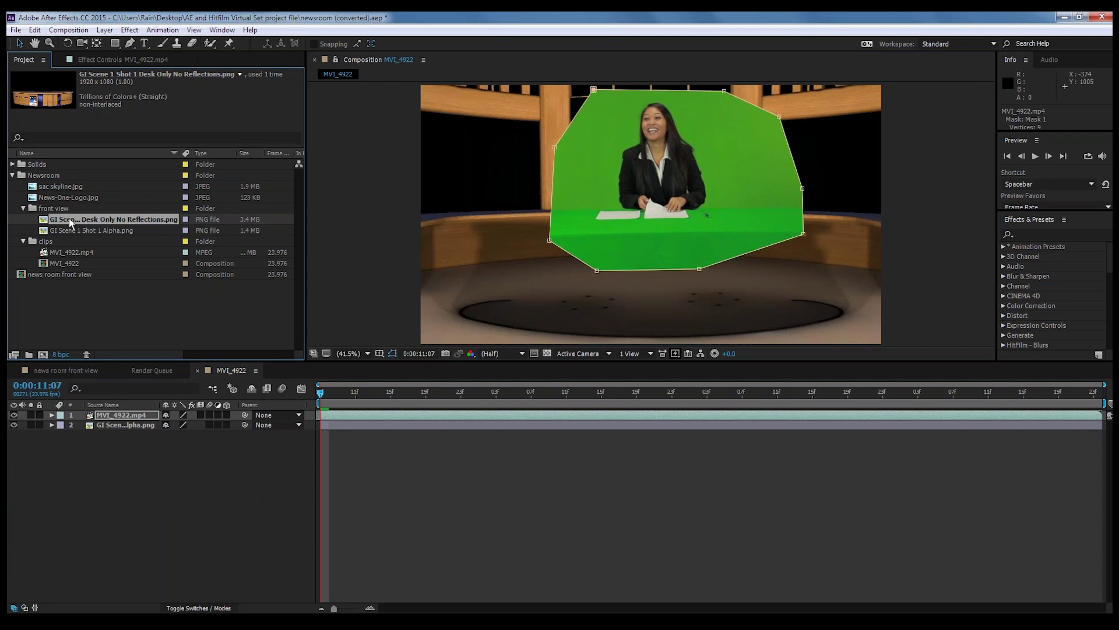
drag(72, 218, 123, 426)
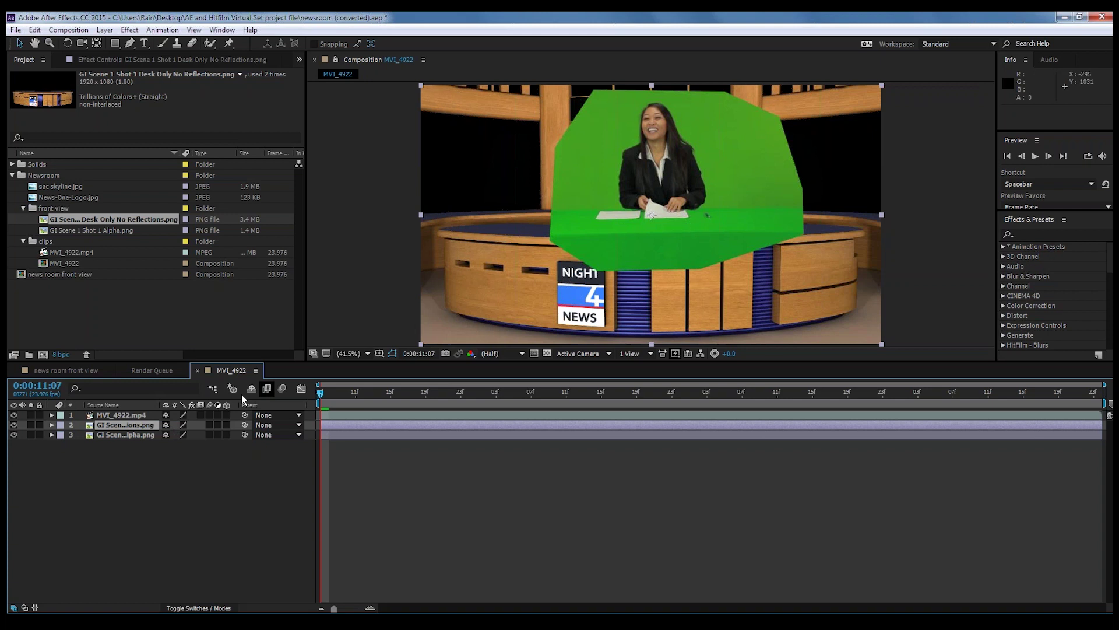
click(209, 435)
Apply Keylight (1.2) to the MVI_4922.mp4 layer and sample the green backdrop beside the presenter as the Screen Colour.
click(103, 415)
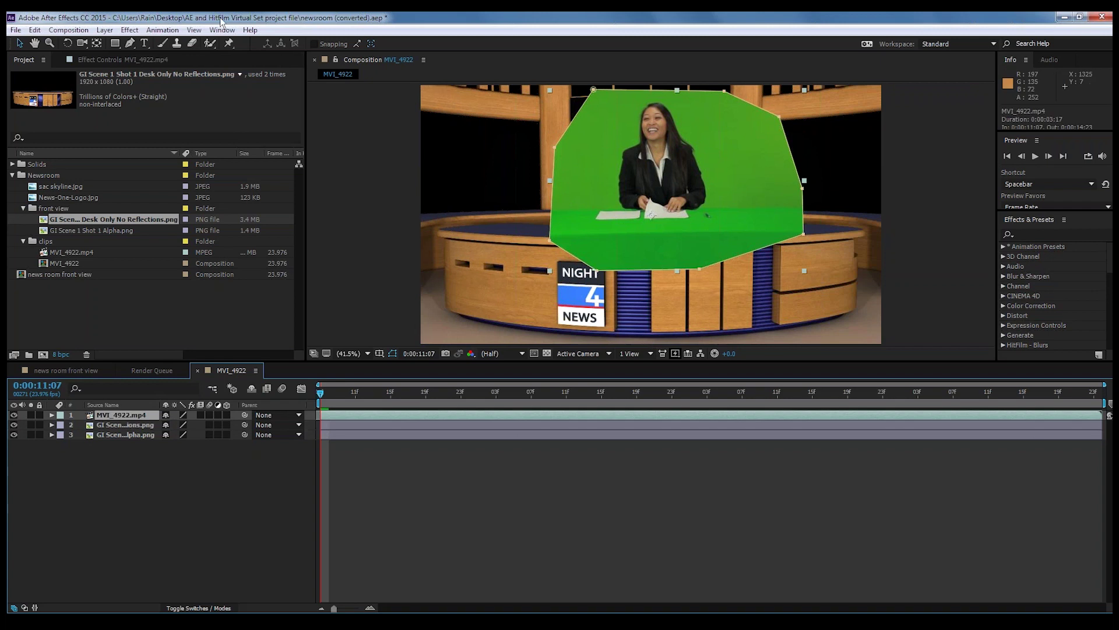
click(130, 30)
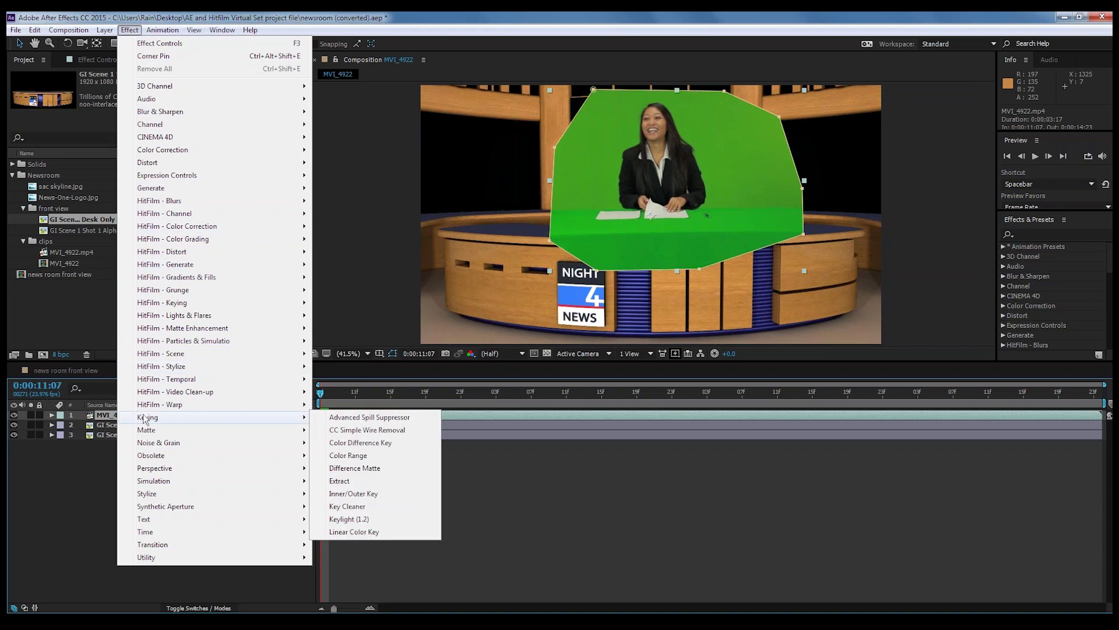
mouse_move(292, 429)
mouse_move(182, 421)
click(348, 520)
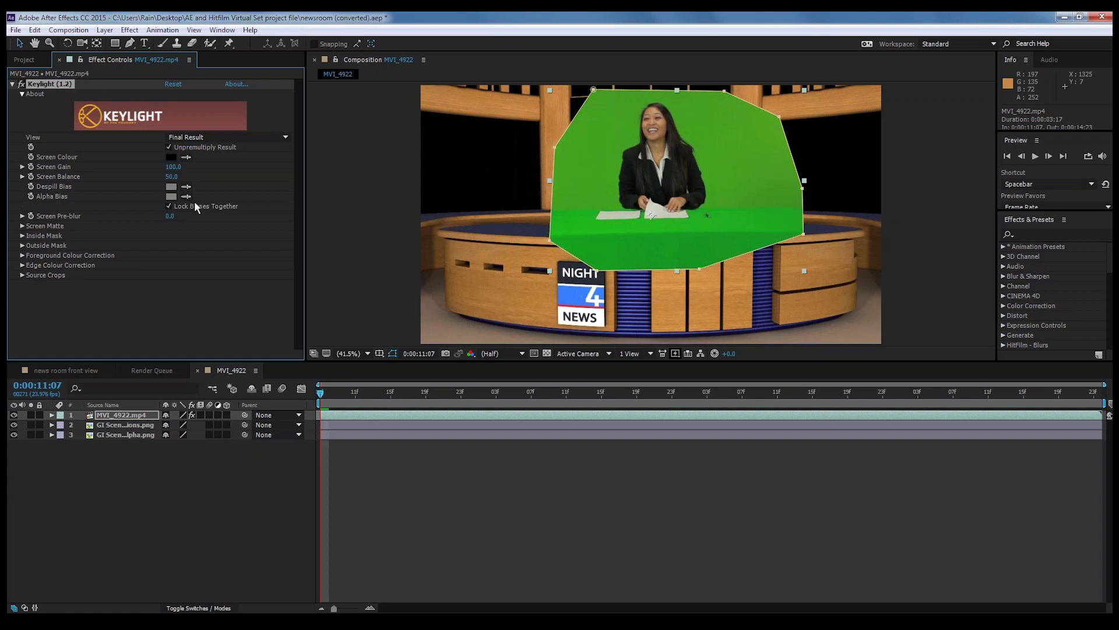
click(186, 158)
click(609, 136)
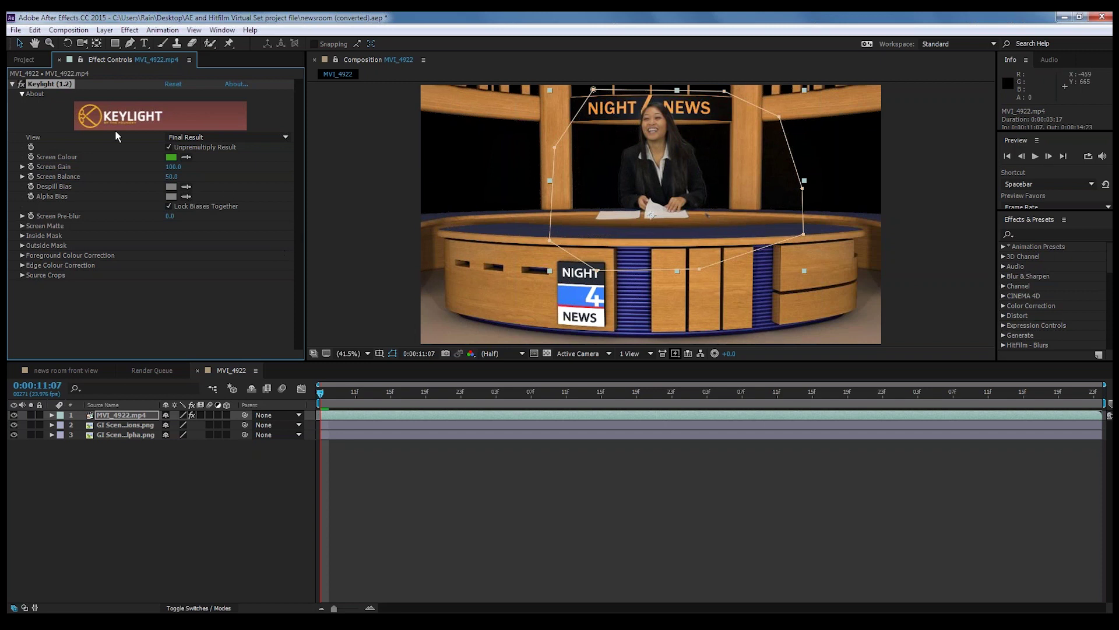
Show Keylight's Screen Matte view and clean the matte with Clip Black at 20 and Clip White at 86.
click(285, 139)
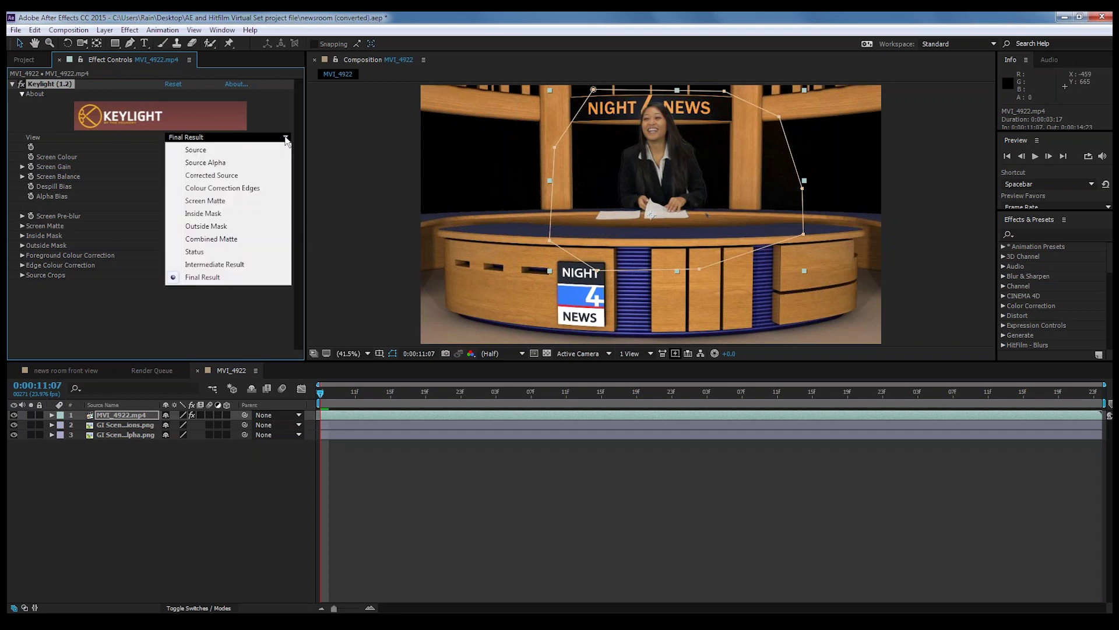
click(204, 201)
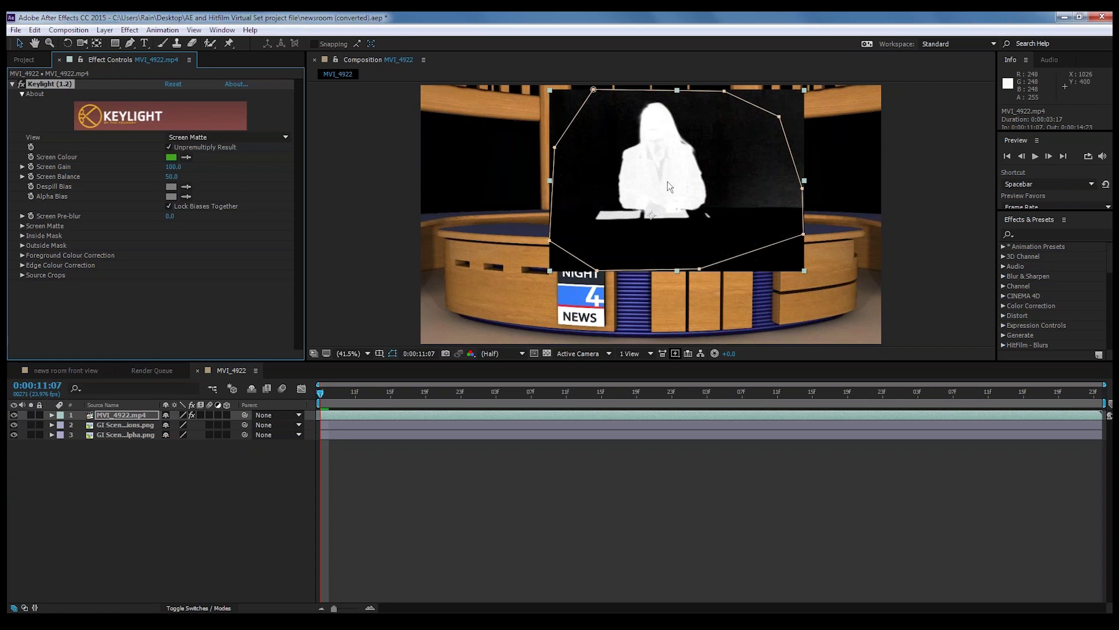
click(22, 226)
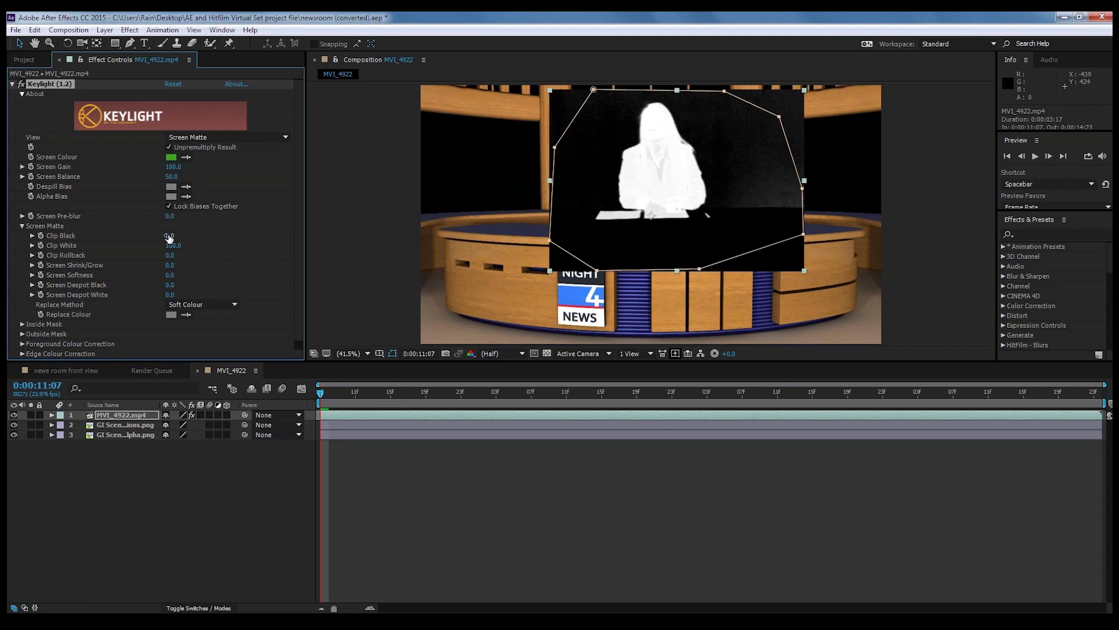
drag(169, 237, 180, 235)
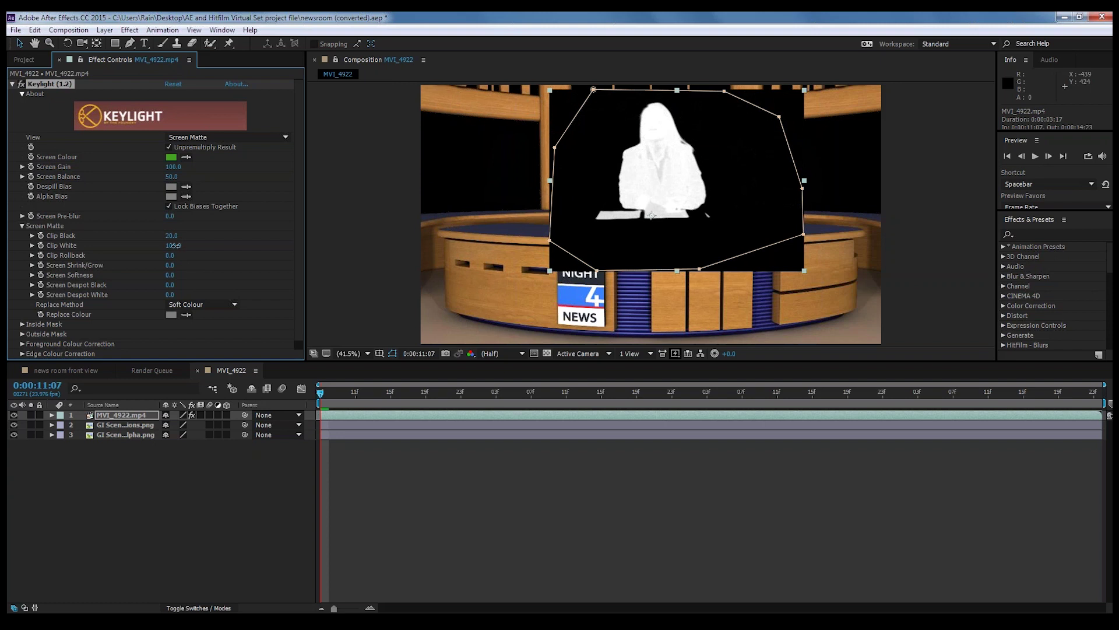
drag(174, 245, 172, 245)
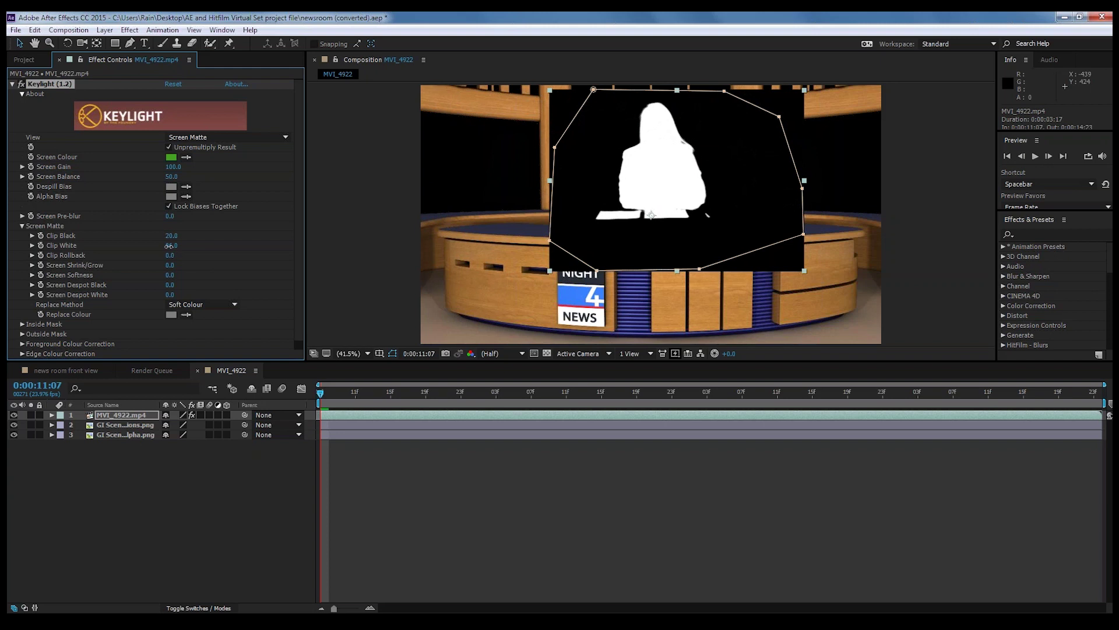
Return the Keylight view to Final Result and refine the matte edge with Screen Softness 0.6 and a slight negative Screen Shrink/Grow.
click(281, 138)
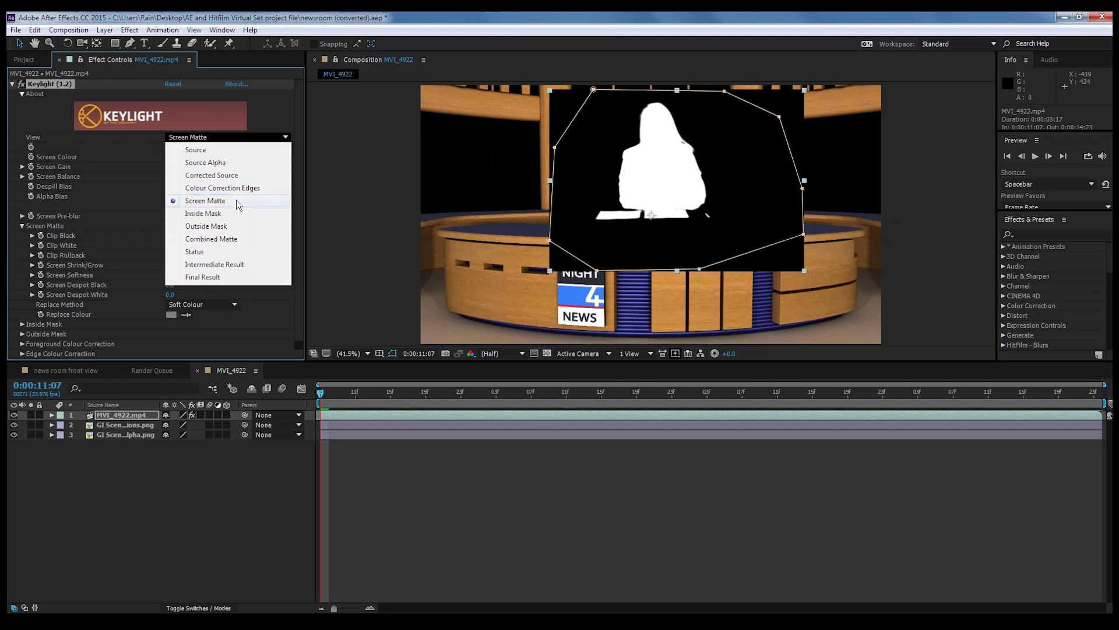
click(204, 277)
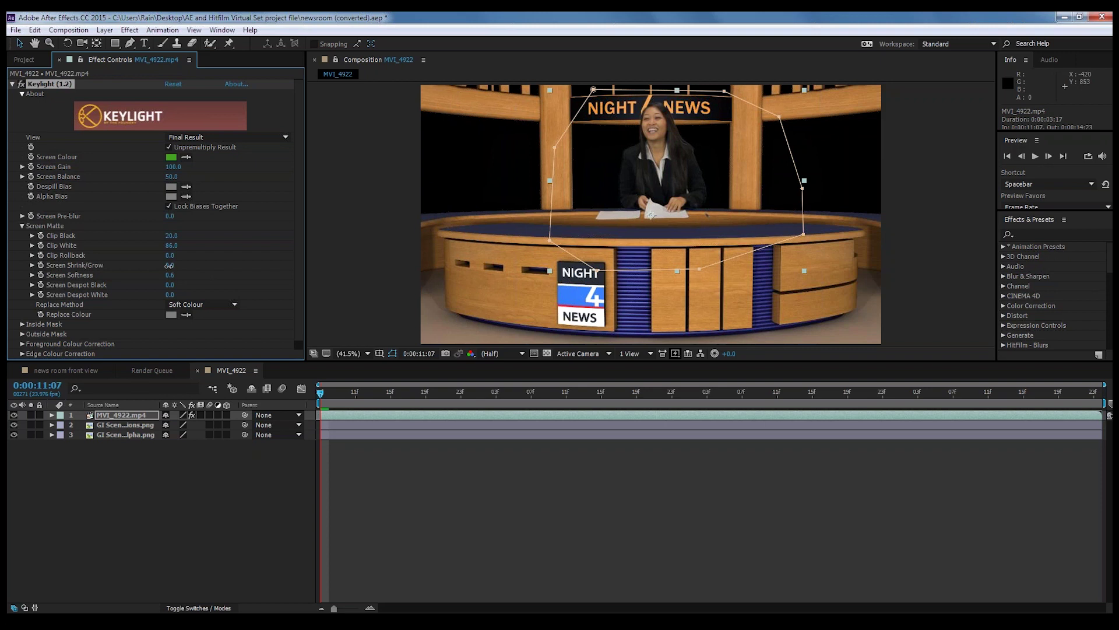
drag(168, 265, 165, 265)
drag(164, 266, 164, 265)
drag(163, 266, 162, 266)
click(13, 85)
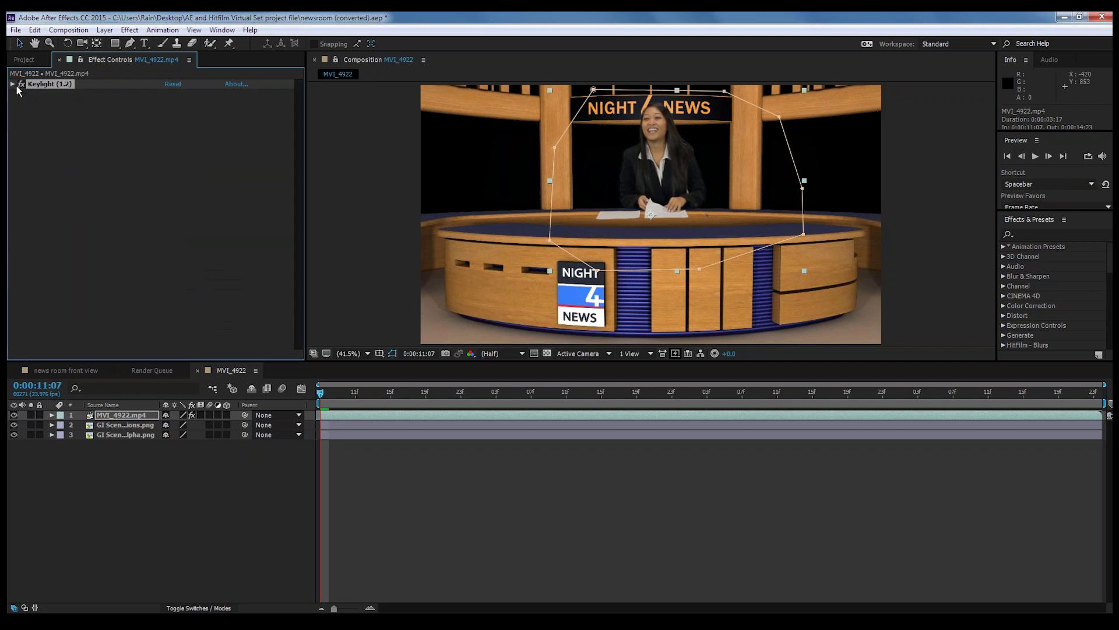
Move the keyed presenter layer down onto the desk, to a position of about 943, 617.
click(175, 478)
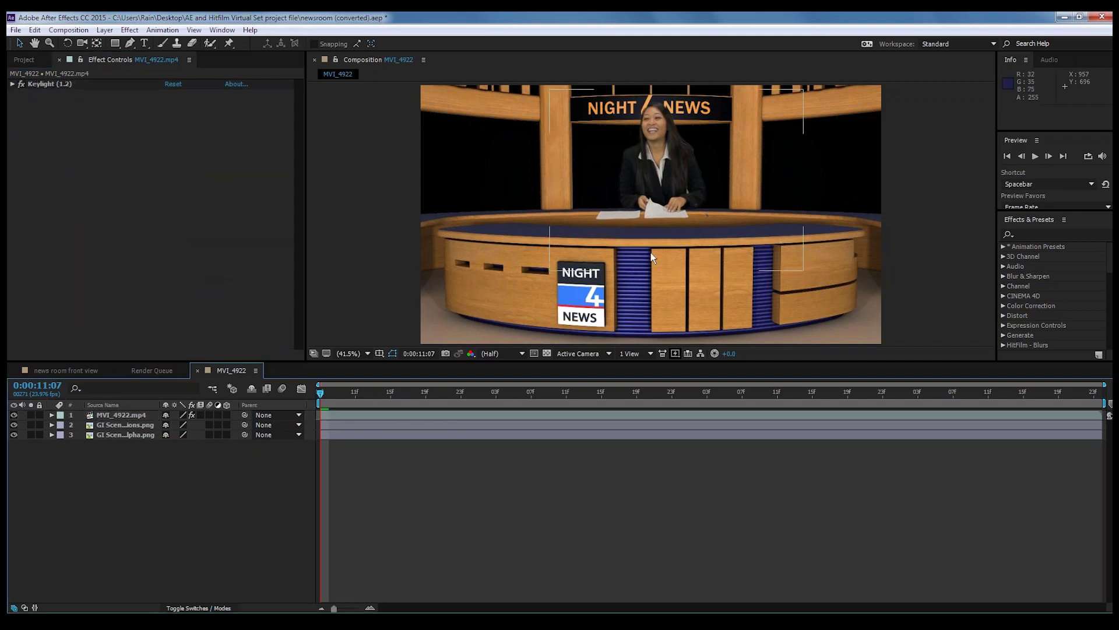
click(661, 160)
drag(648, 182, 680, 198)
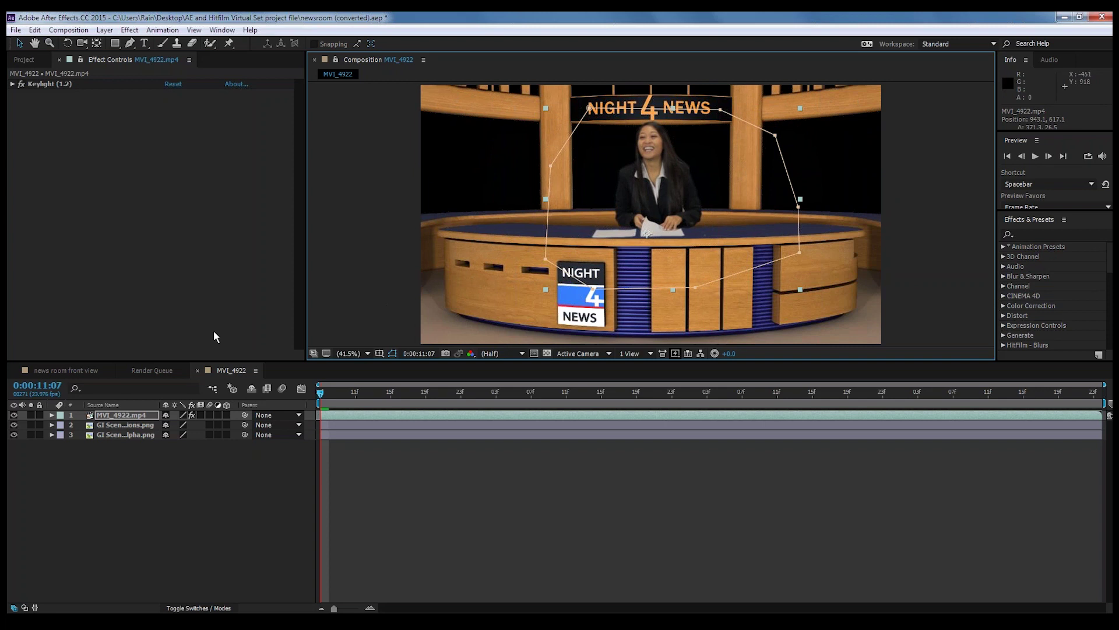
Scale the MVI_4922.mp4 layer down uniformly to 77% so the presenter fits the news desk.
click(51, 415)
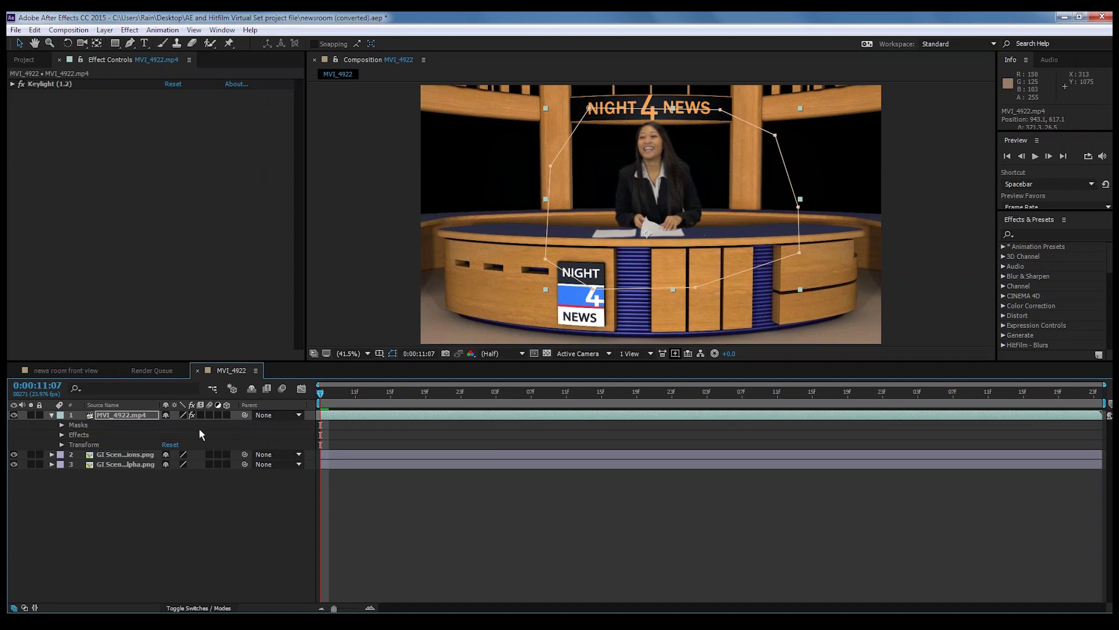
click(62, 444)
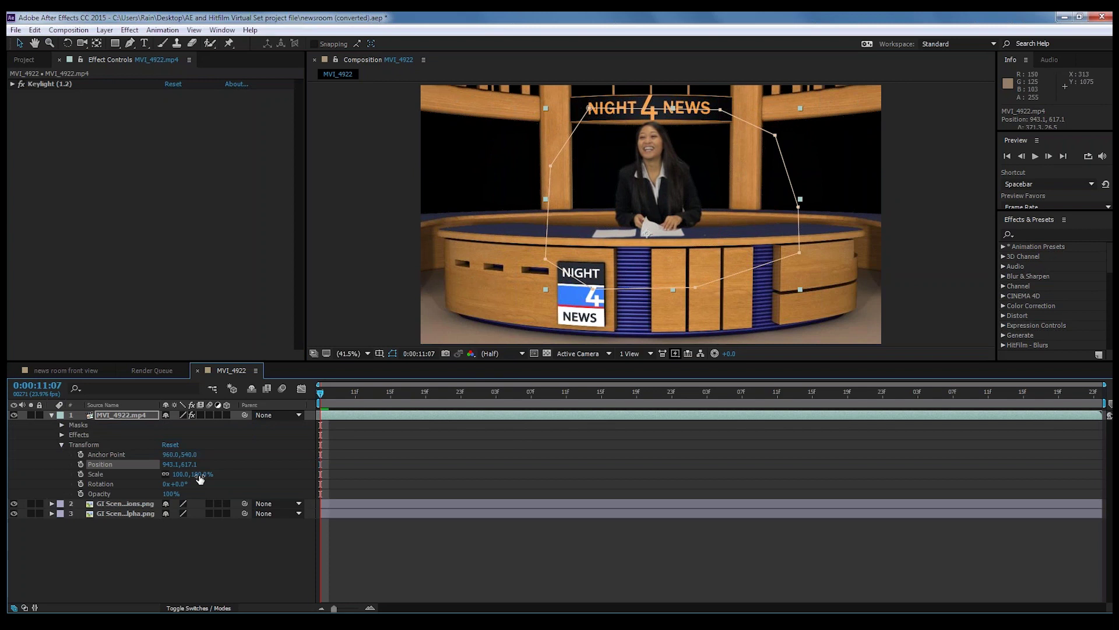
drag(200, 478, 190, 474)
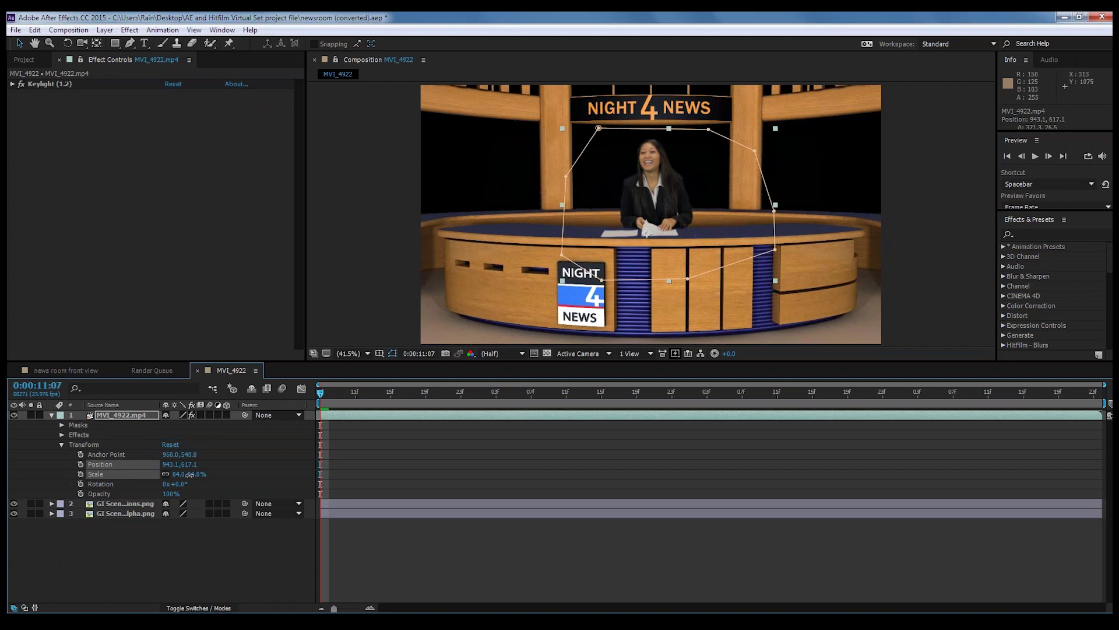
drag(190, 475, 187, 475)
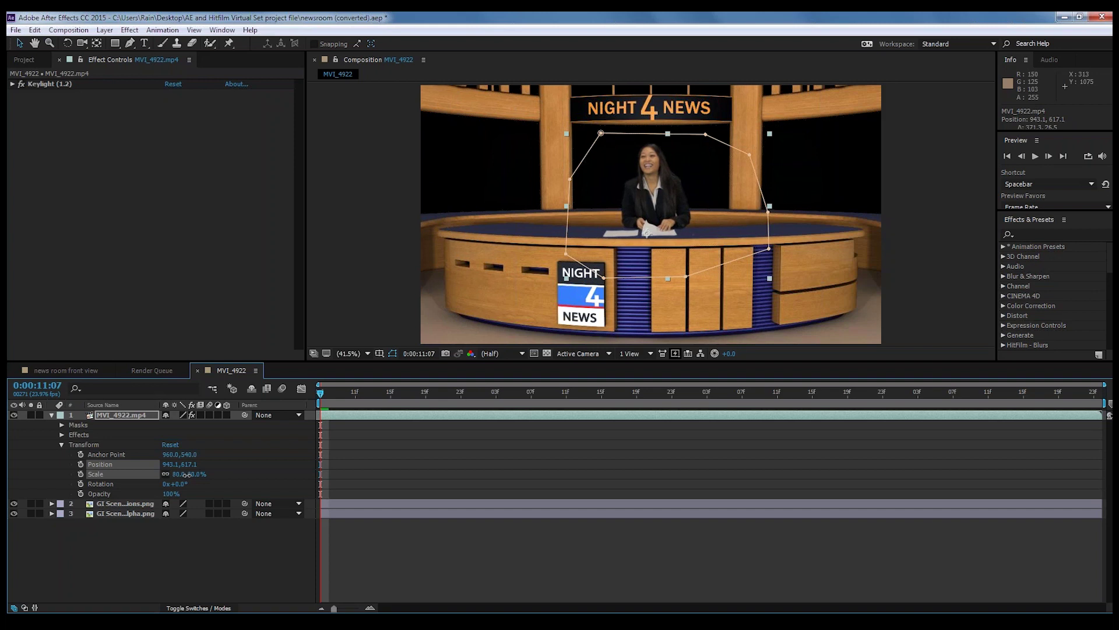
drag(186, 474, 188, 474)
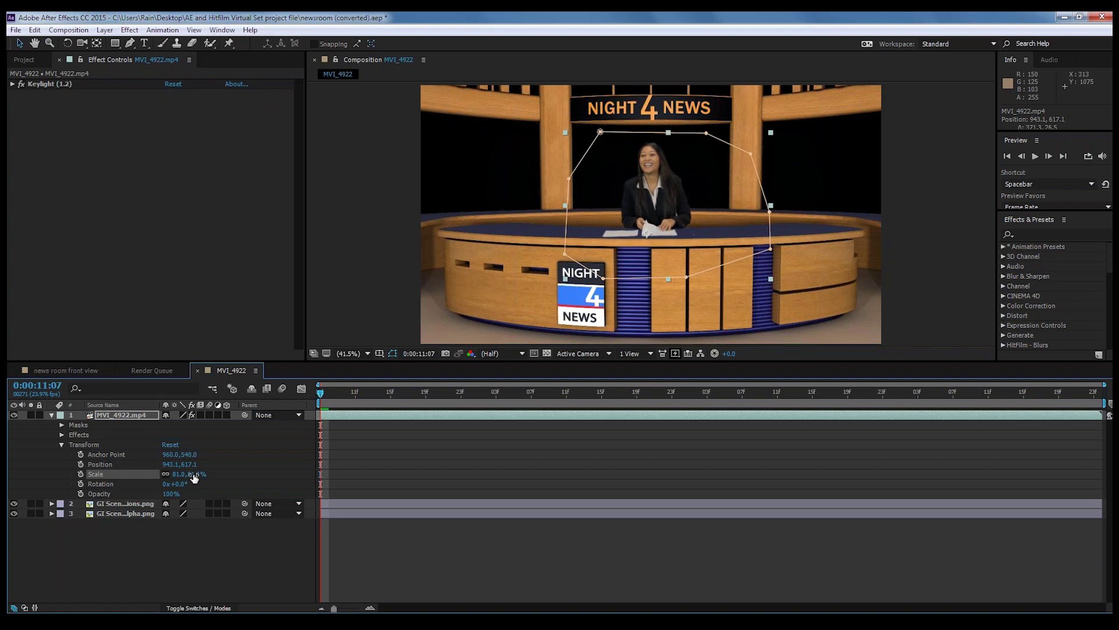
drag(194, 476, 191, 475)
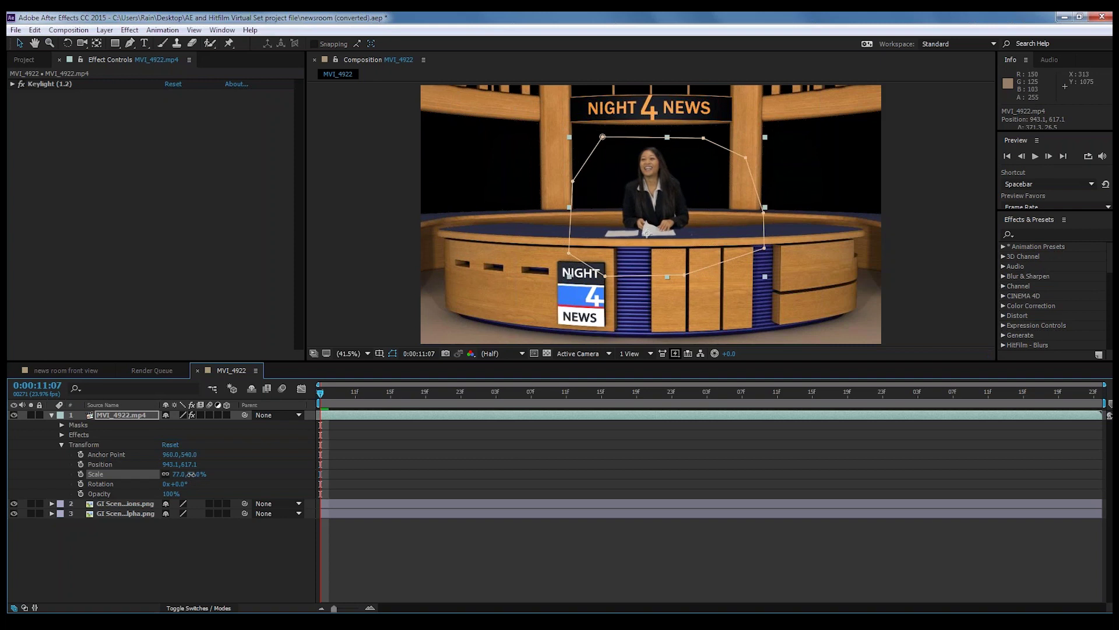
Deselect the MVI_4922.mp4 layer and collapse its properties in the timeline.
click(178, 545)
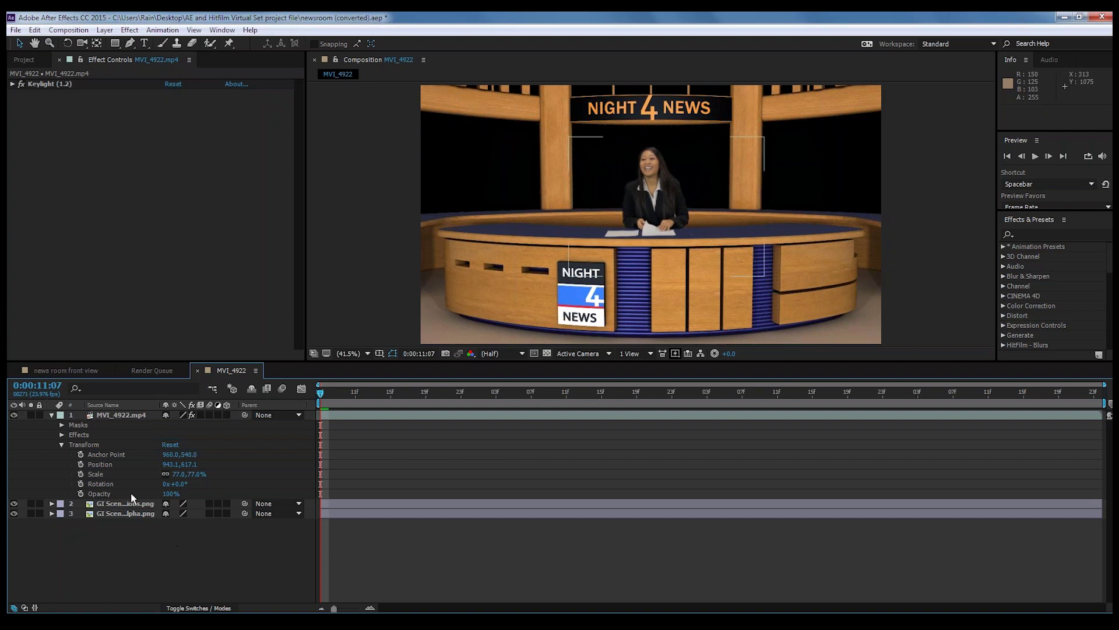
click(52, 415)
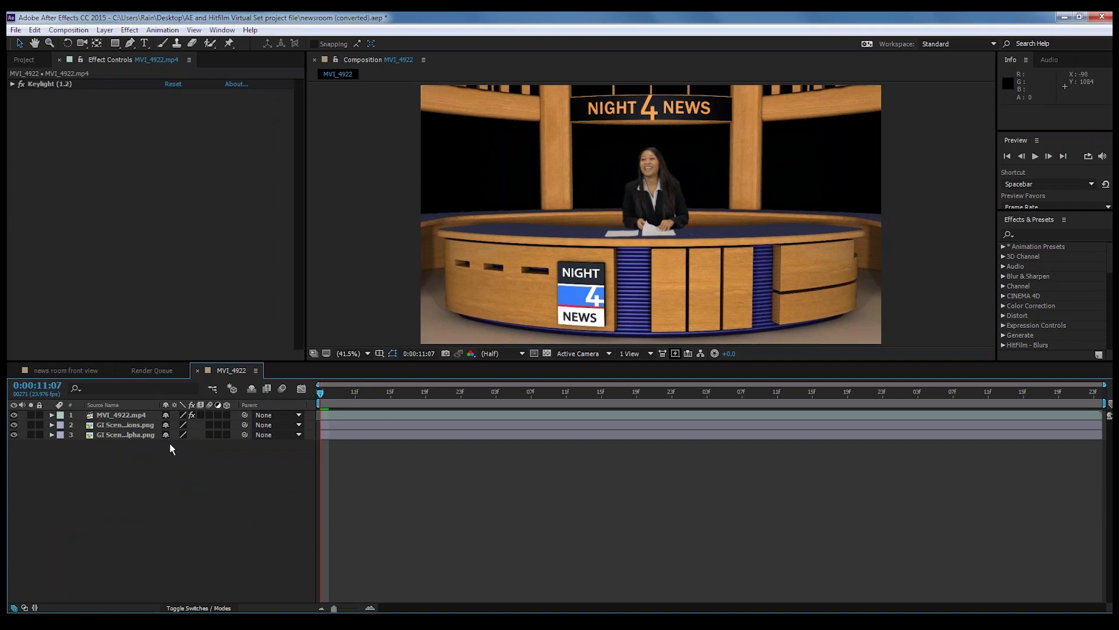
Try the desk-only image layer above the MVI_4922.mp4 presenter layer, and return the presenter layer to the top of the stack.
click(134, 427)
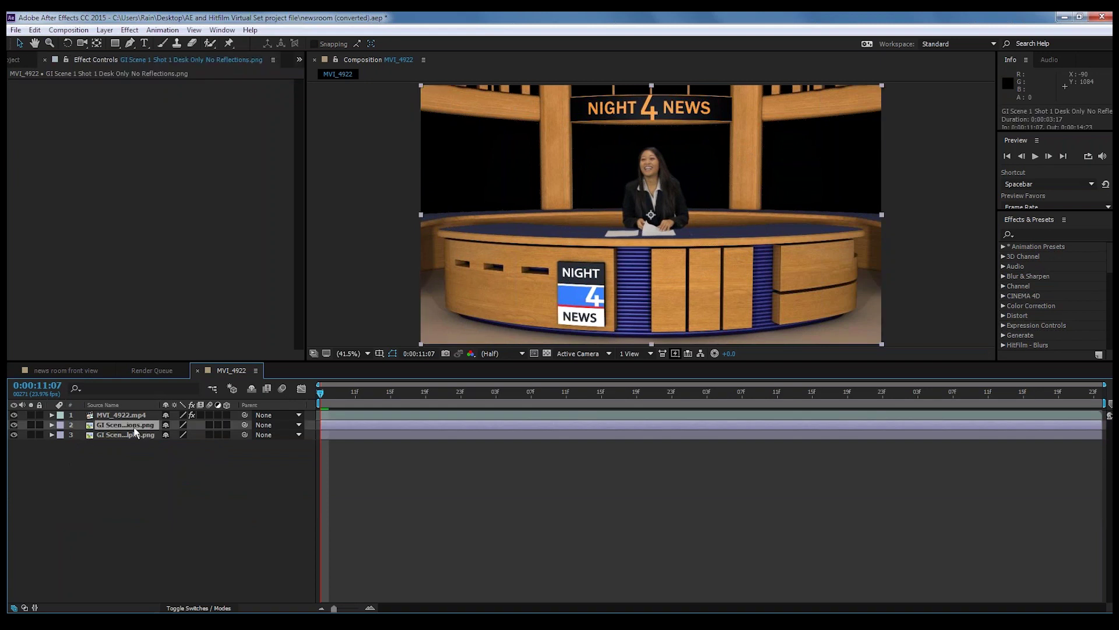
click(14, 425)
click(14, 425)
drag(127, 426, 125, 415)
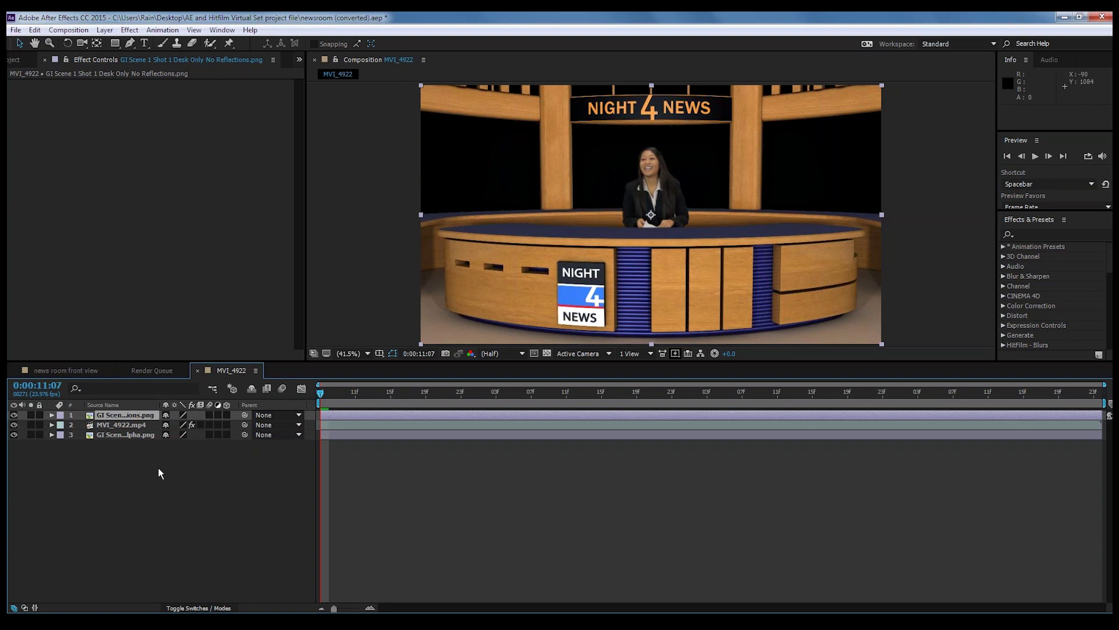
click(1102, 61)
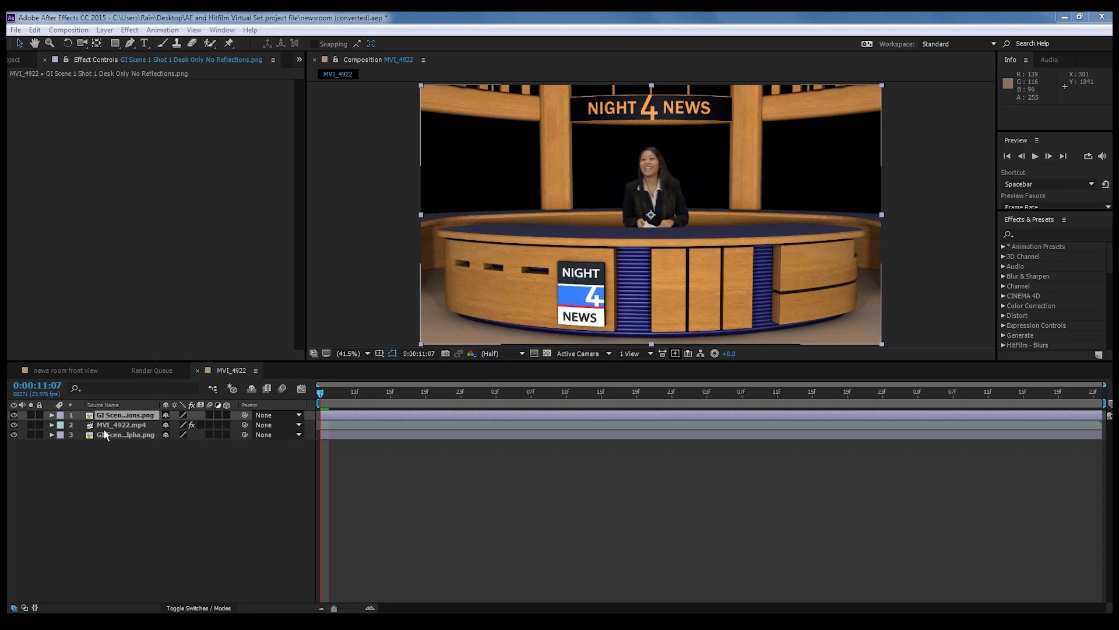
drag(120, 425, 121, 412)
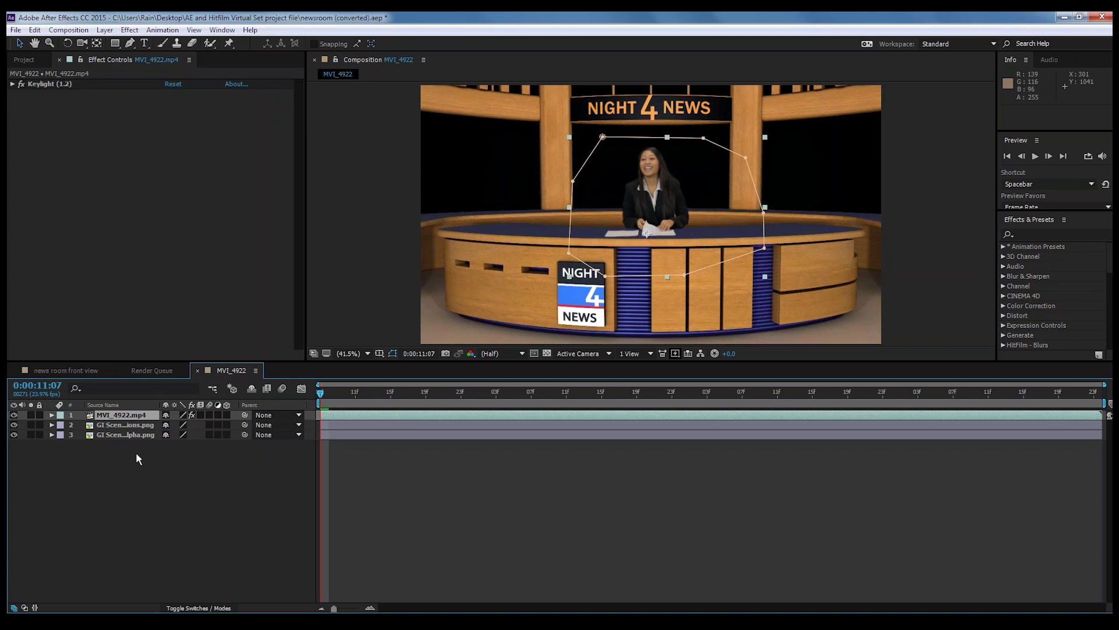
click(171, 481)
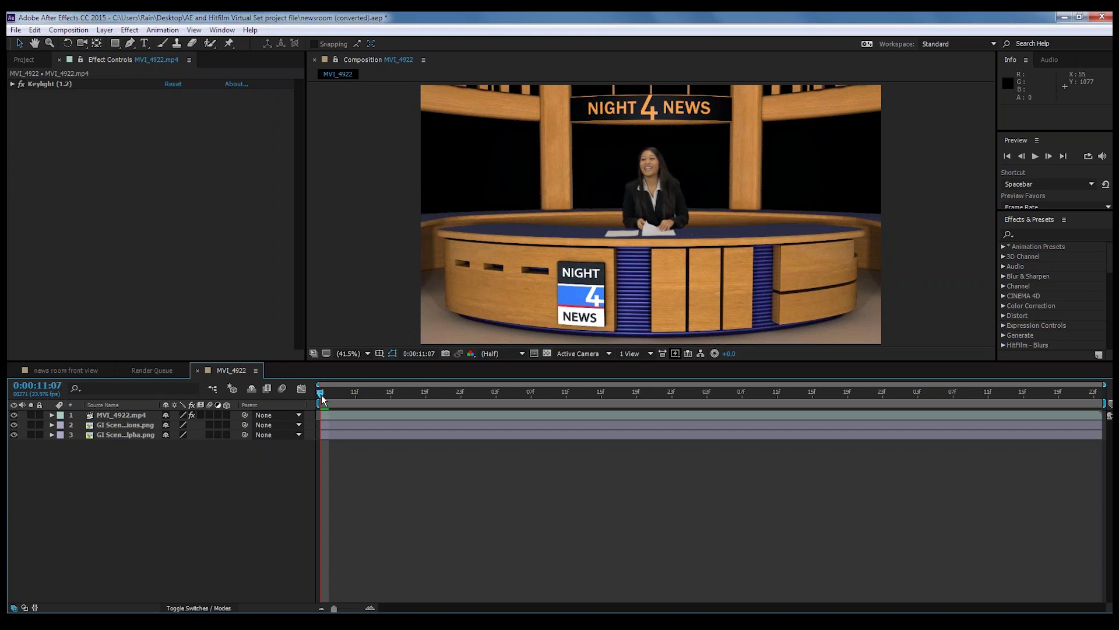
Move the current time to 0:00:11:08, bring up the project items and show the composition's transparency grid.
mouse_move(321, 394)
mouse_down()
mouse_move(507, 396)
mouse_move(327, 408)
mouse_up()
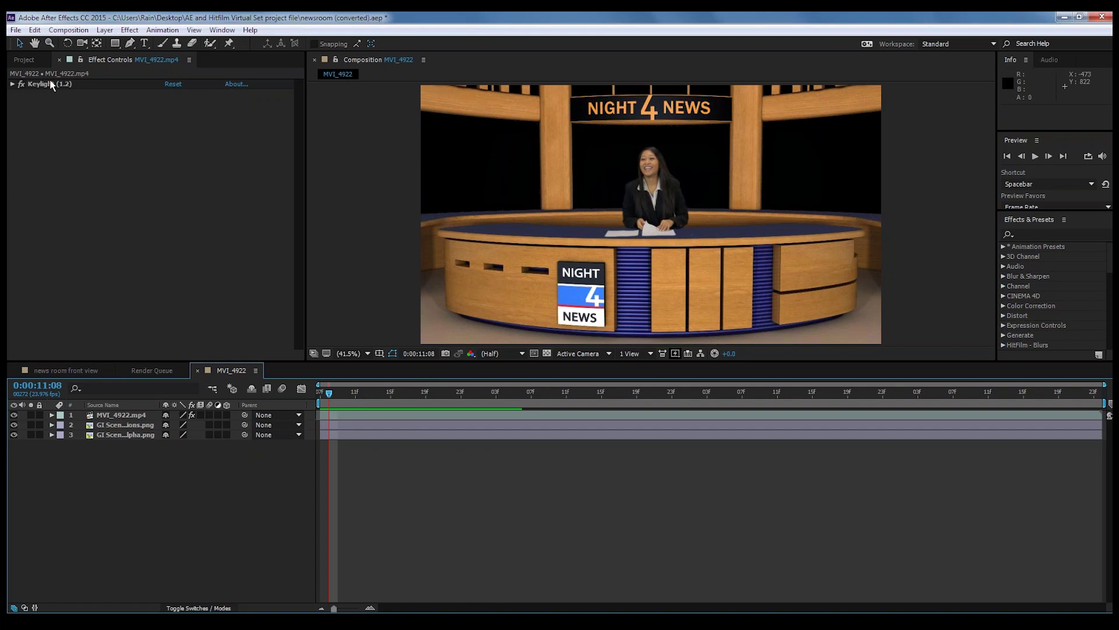
click(24, 60)
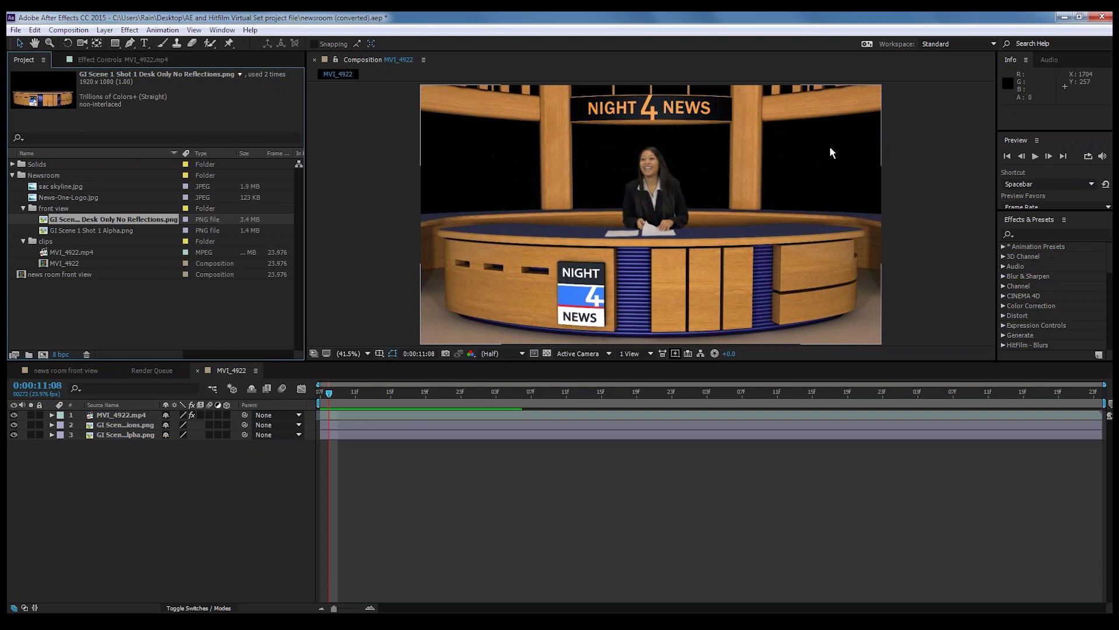
click(546, 355)
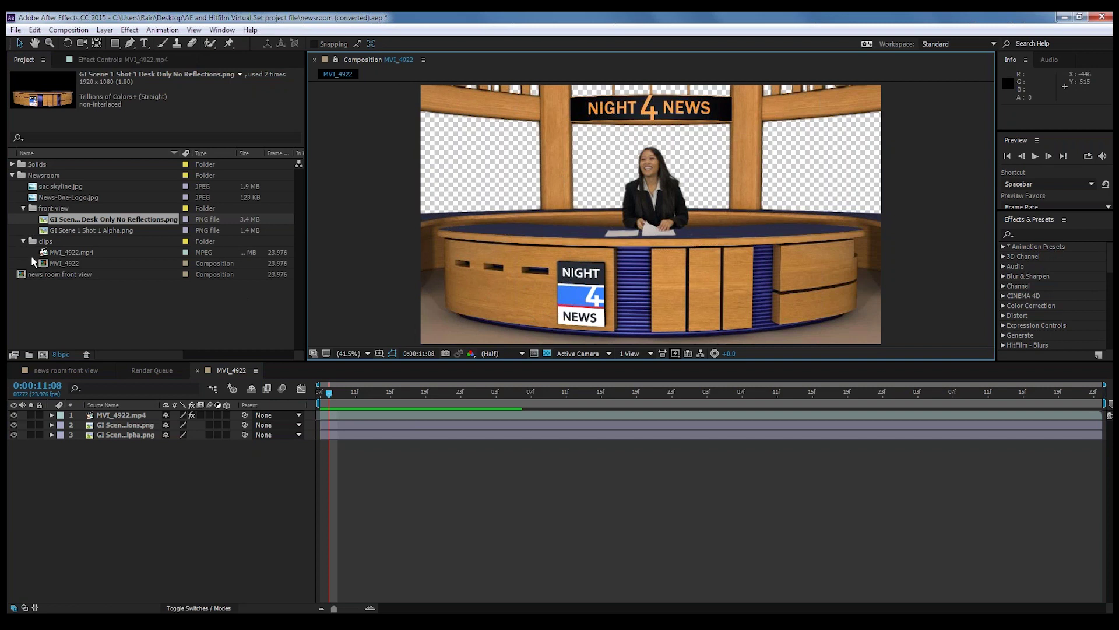
Add sac skyline.jpg as the bottom layer of the MVI_4922 composition and move it up to a position of about 960, 321.
click(54, 188)
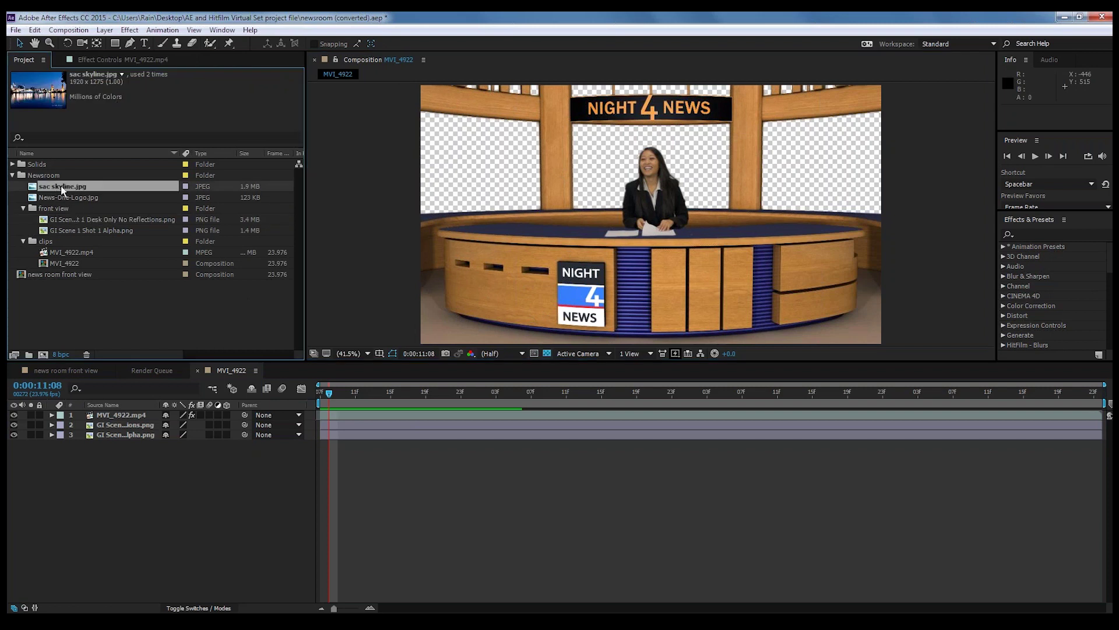
drag(63, 189, 158, 320)
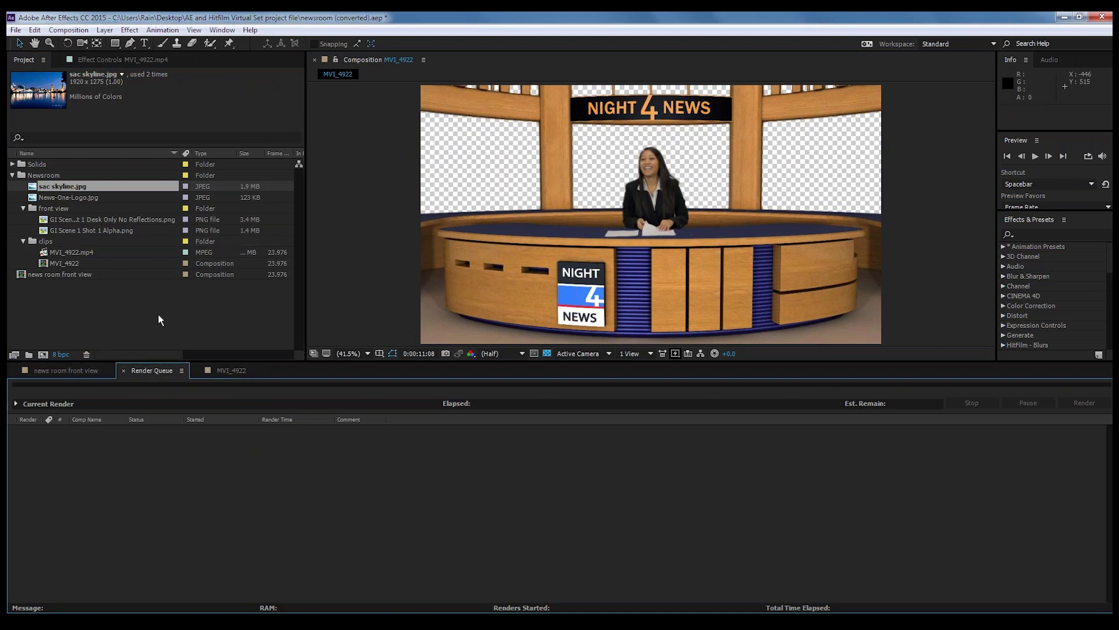
click(228, 371)
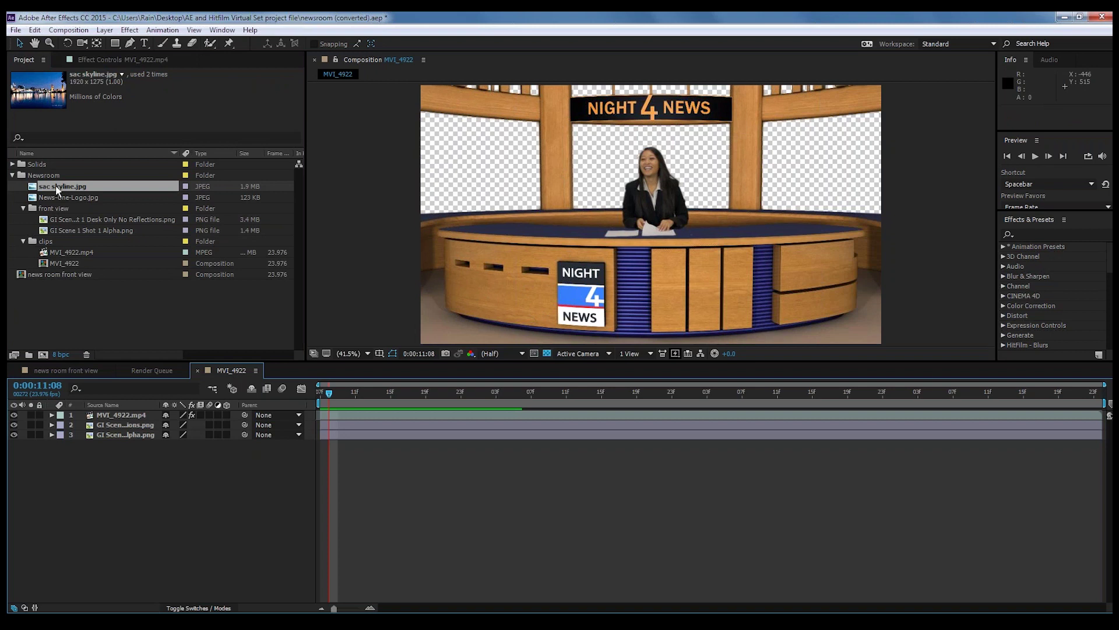
drag(59, 189, 122, 463)
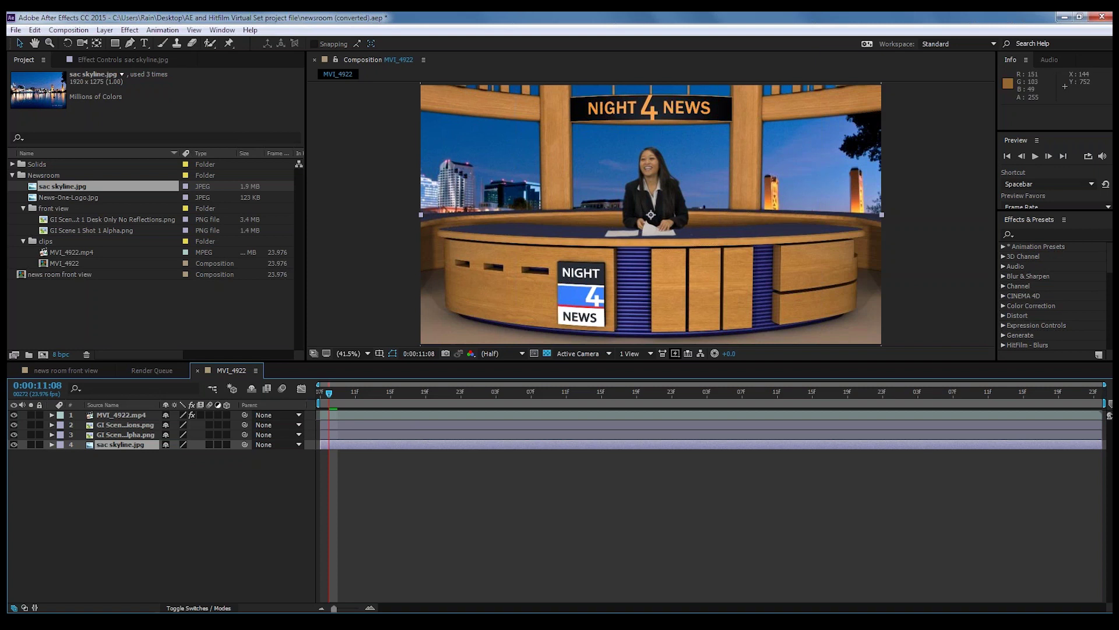
drag(831, 175, 831, 126)
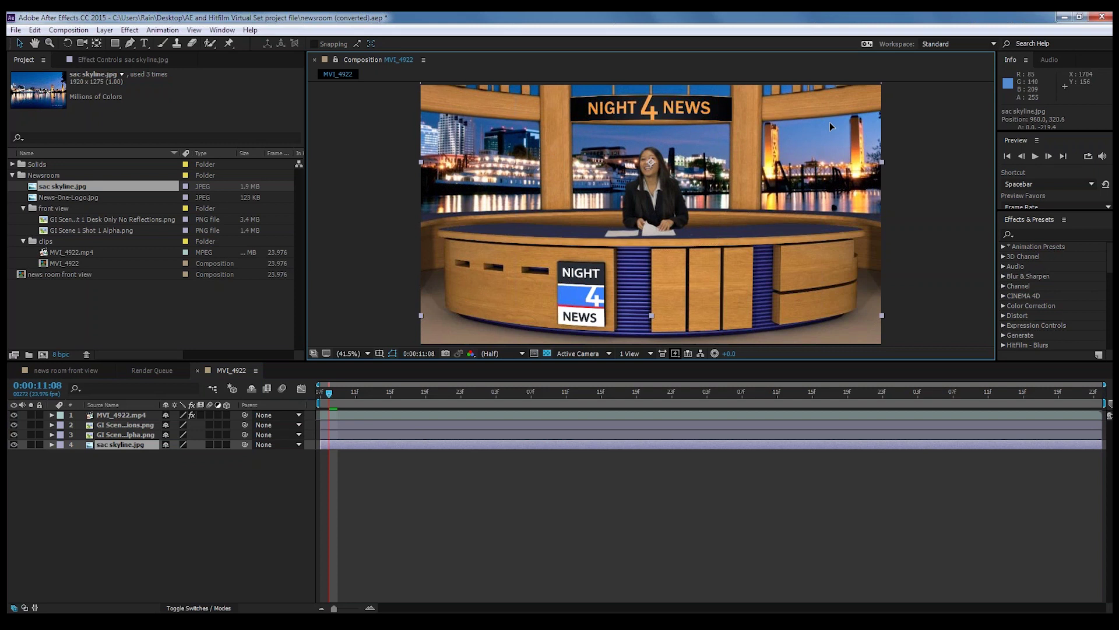
click(163, 506)
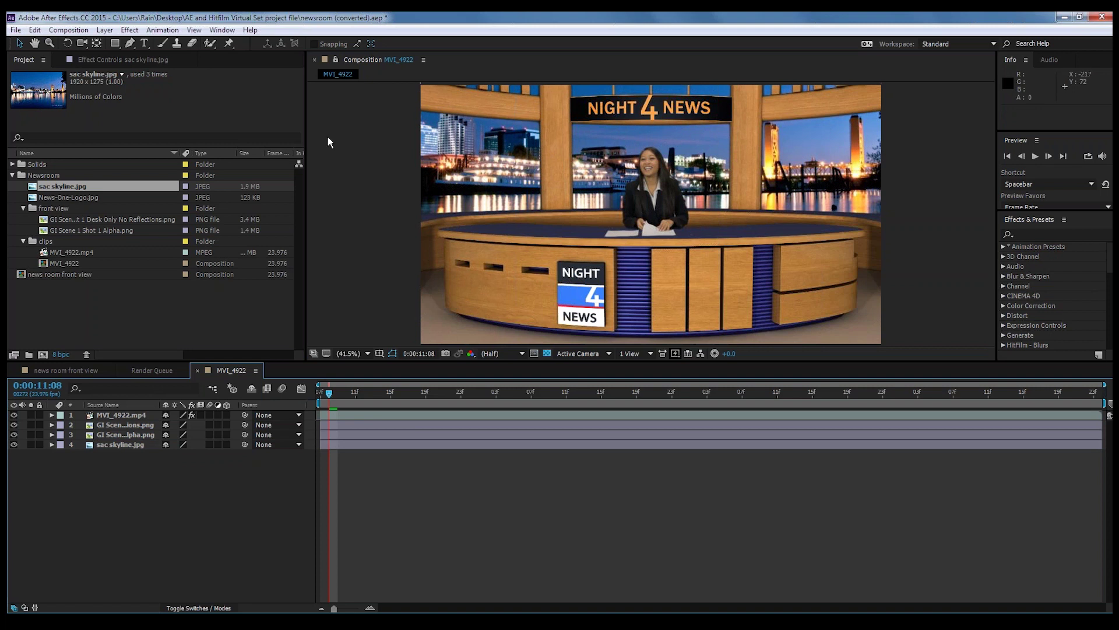
Apply Gaussian Blur with Blurriness 4.4 to the sac skyline.jpg layer and compare the background with the effect off and on.
click(116, 444)
click(130, 29)
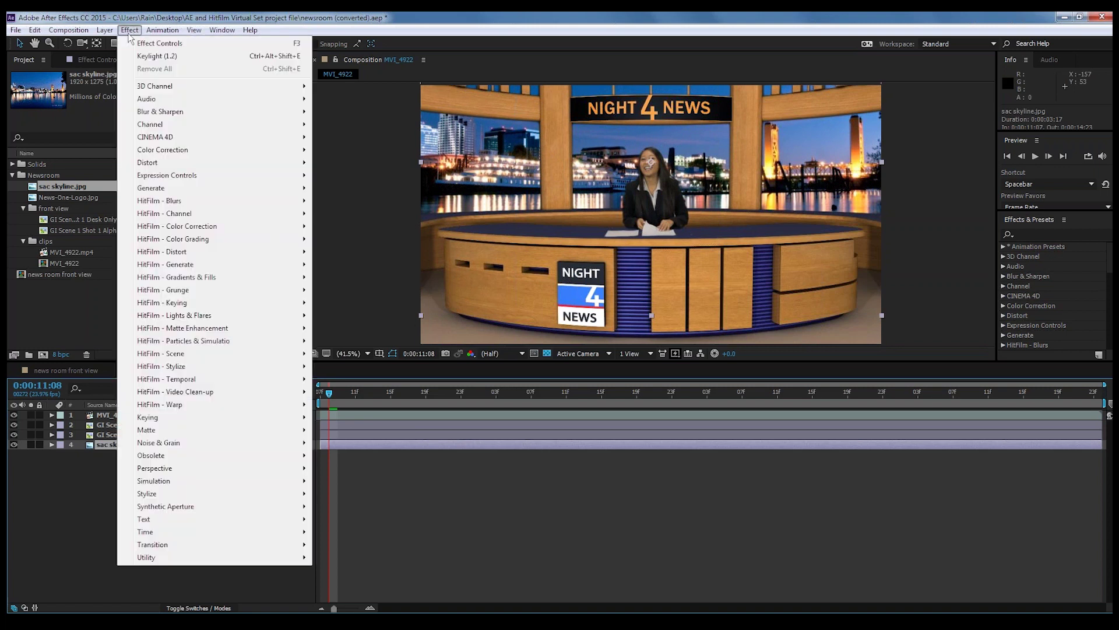
mouse_move(181, 135)
mouse_move(180, 112)
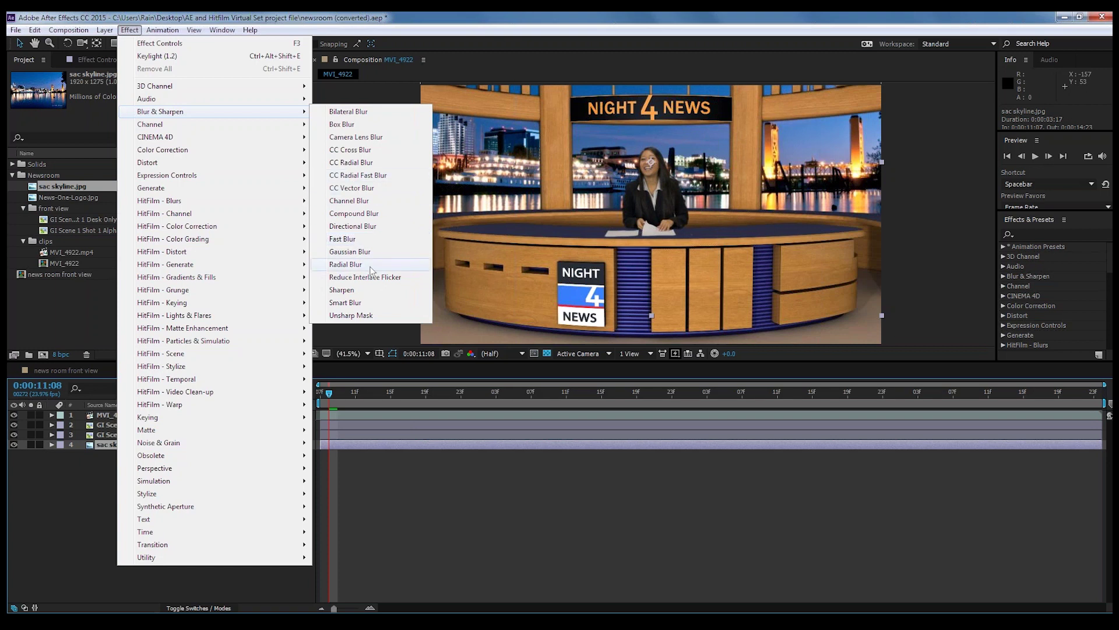
click(350, 251)
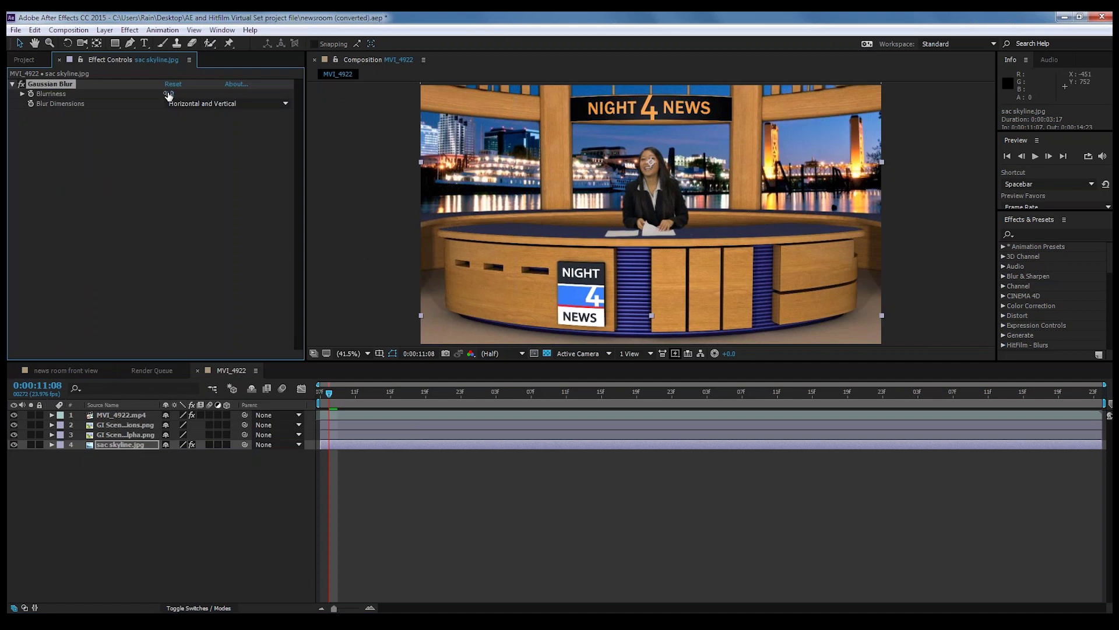
drag(169, 95, 196, 96)
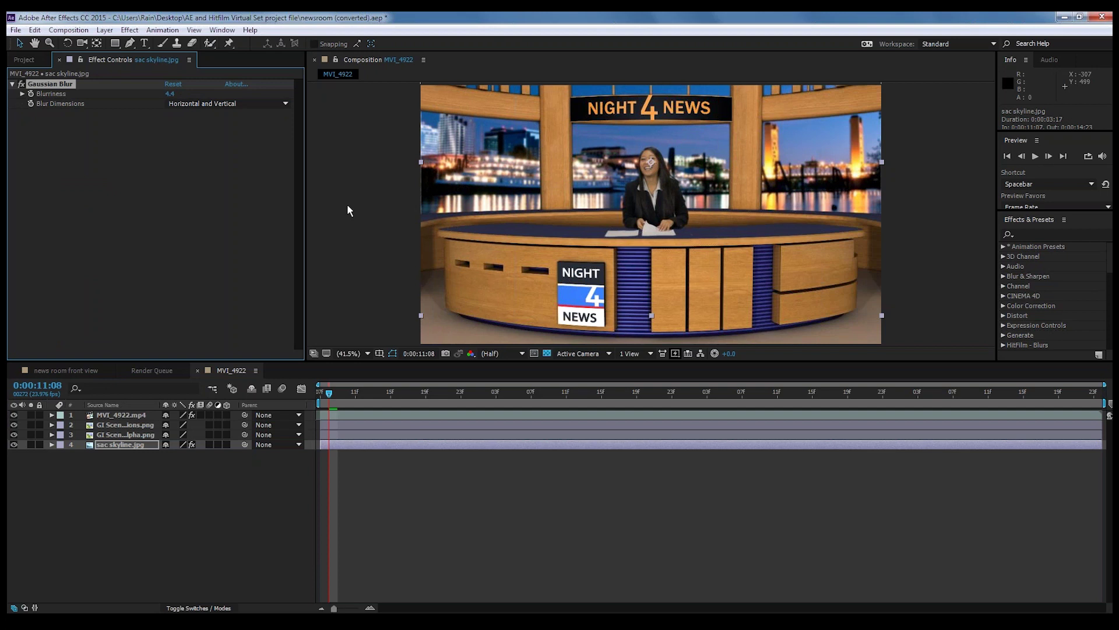
click(126, 521)
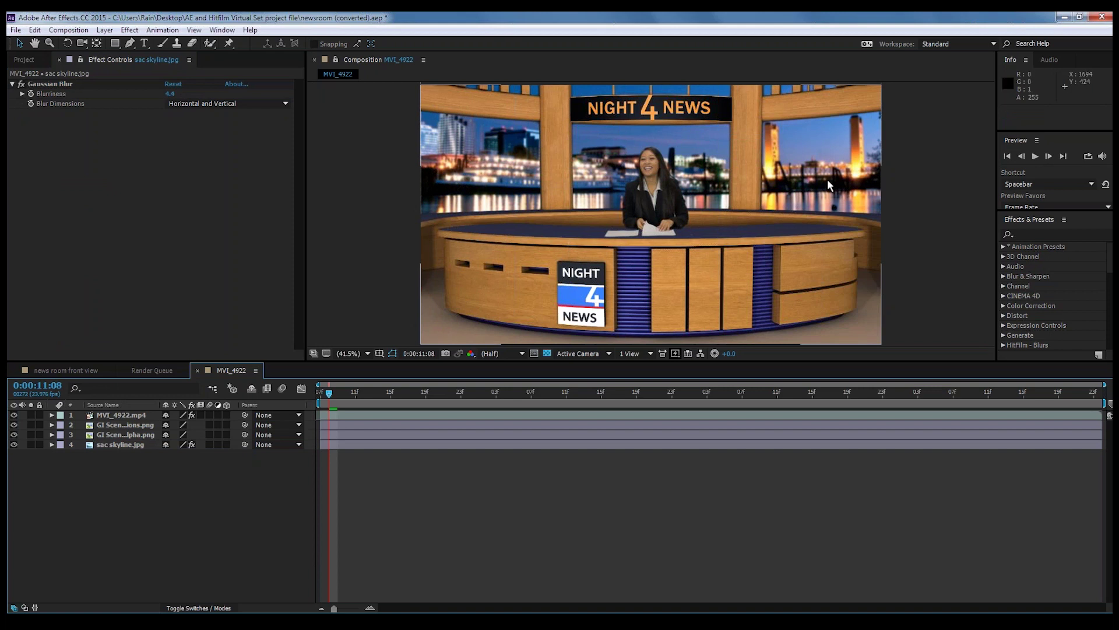
click(23, 84)
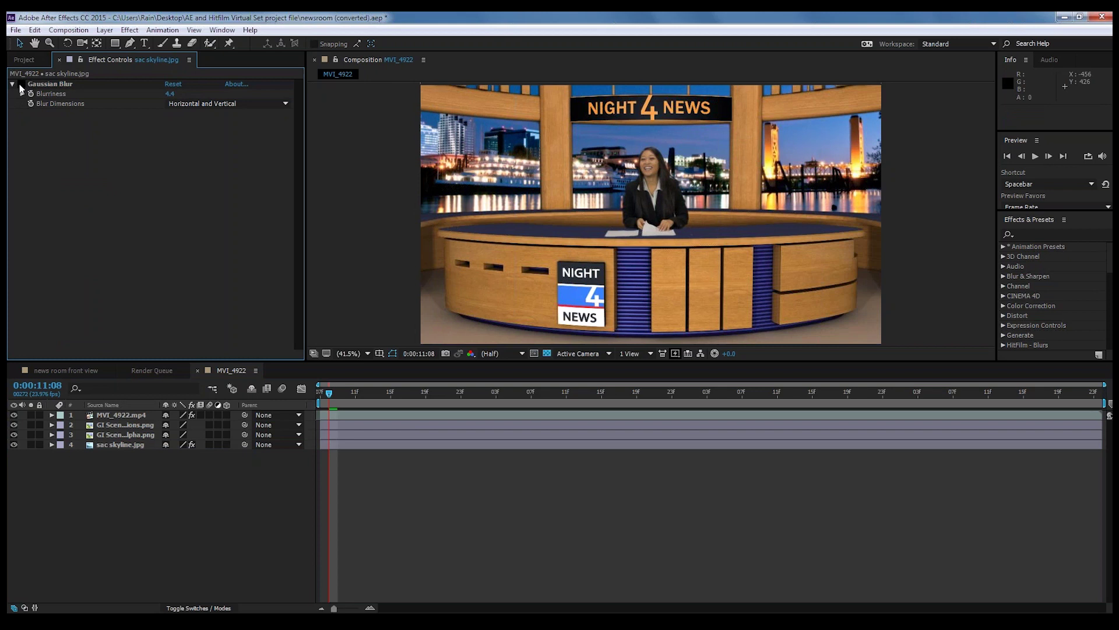
click(21, 84)
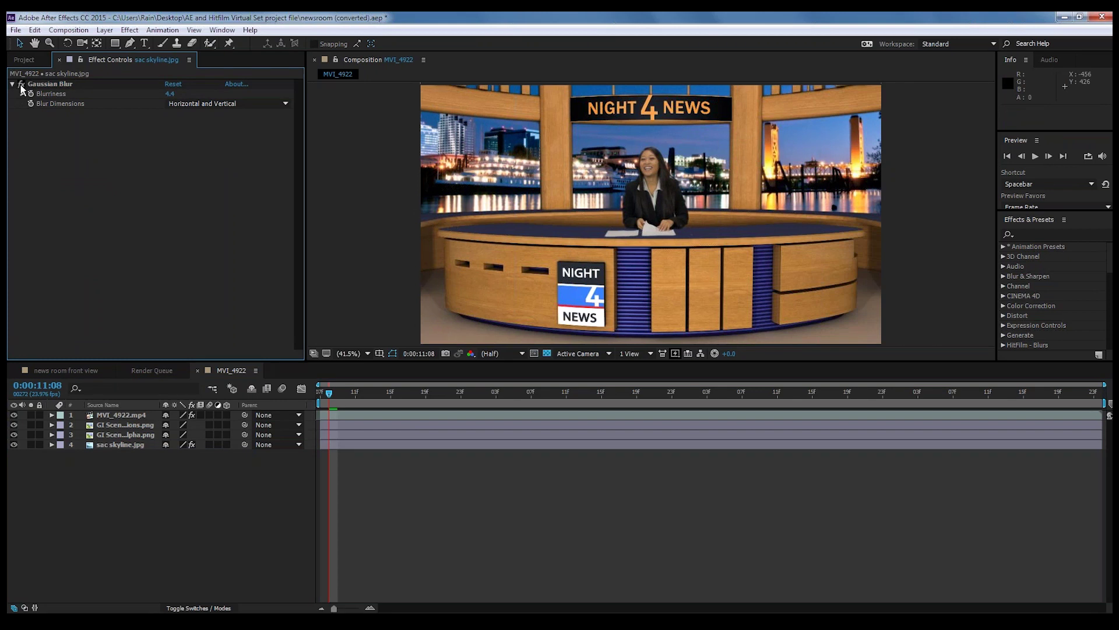
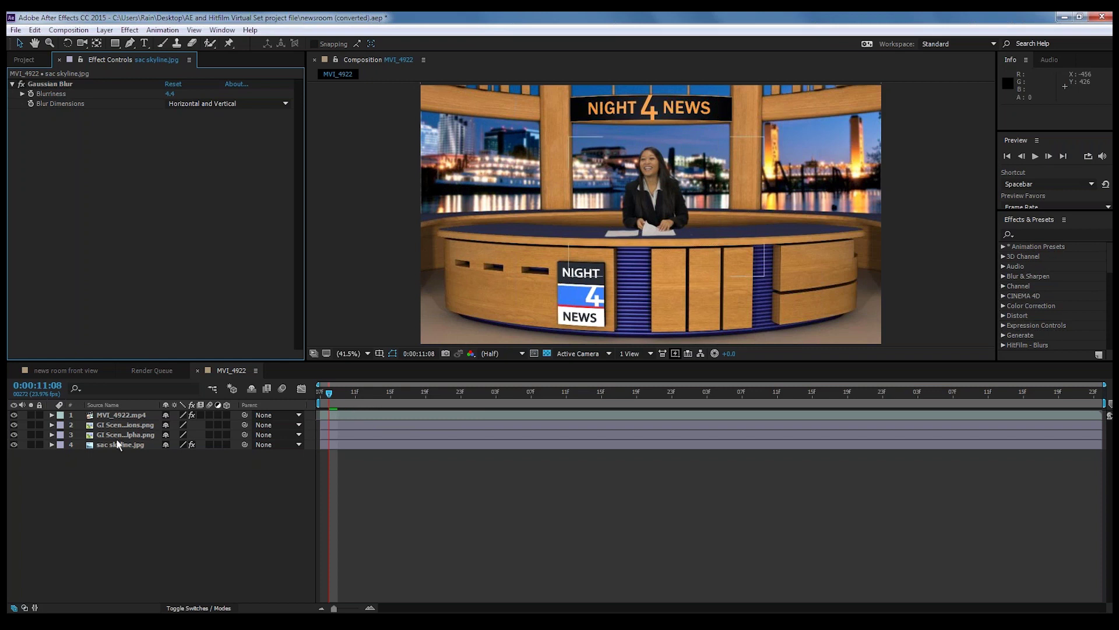
Apply the Curves color correction effect to the MVI_4922.mp4 presenter layer.
click(120, 415)
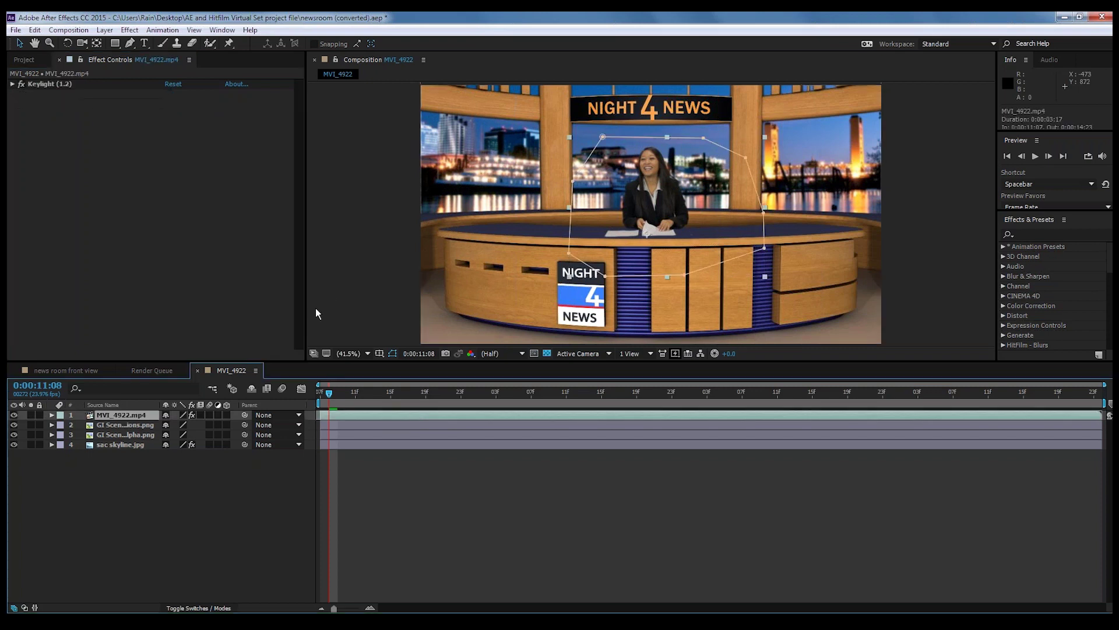
click(130, 30)
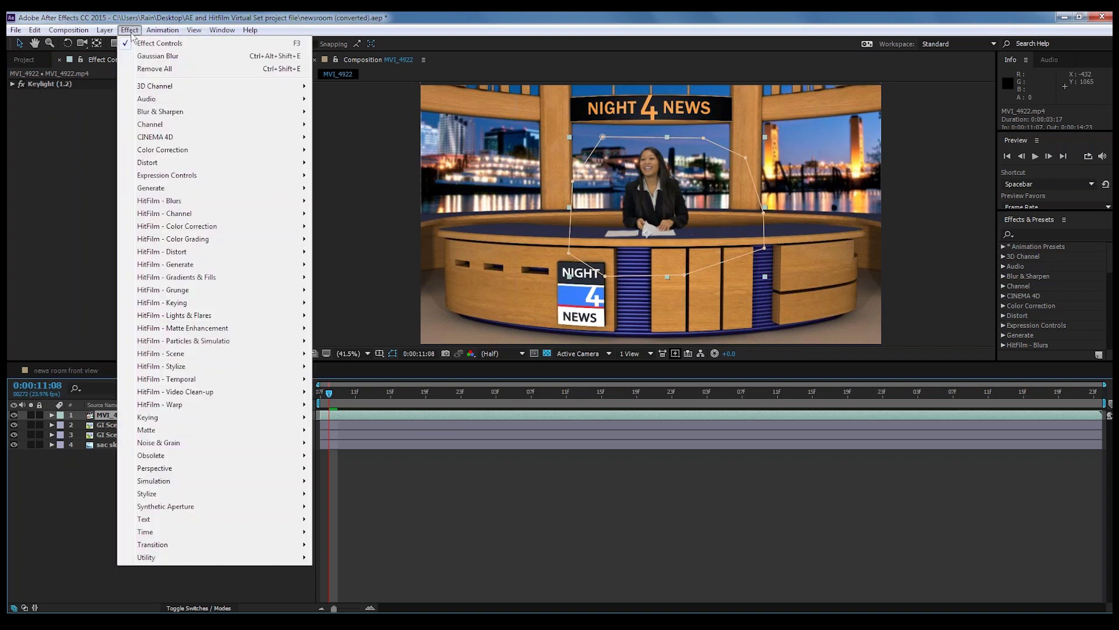
mouse_move(180, 150)
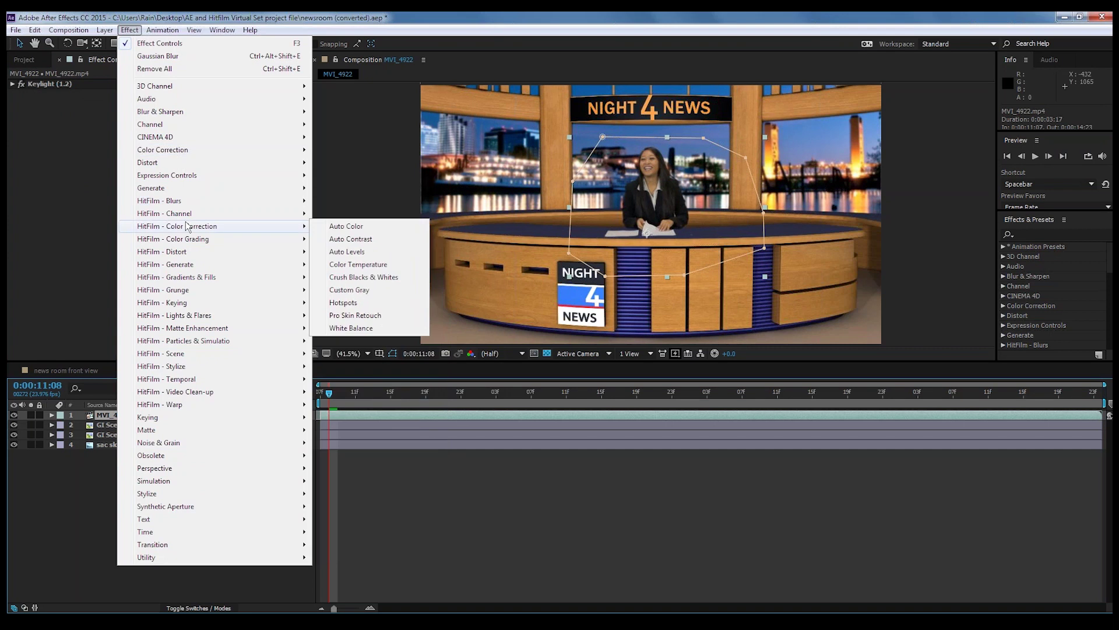
mouse_move(183, 175)
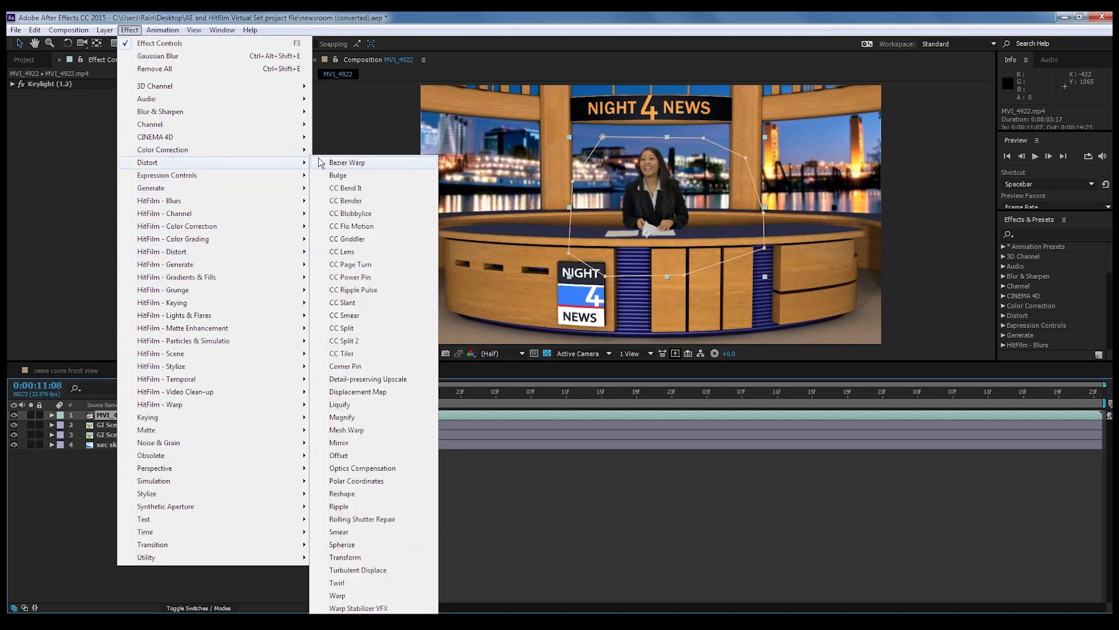
mouse_move(272, 151)
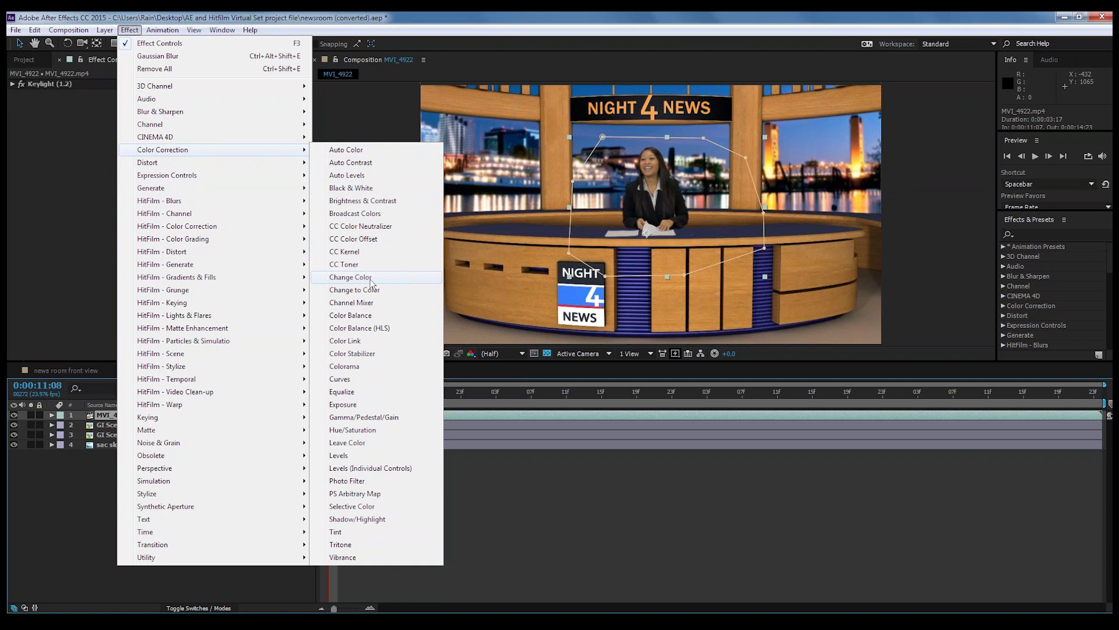
click(370, 384)
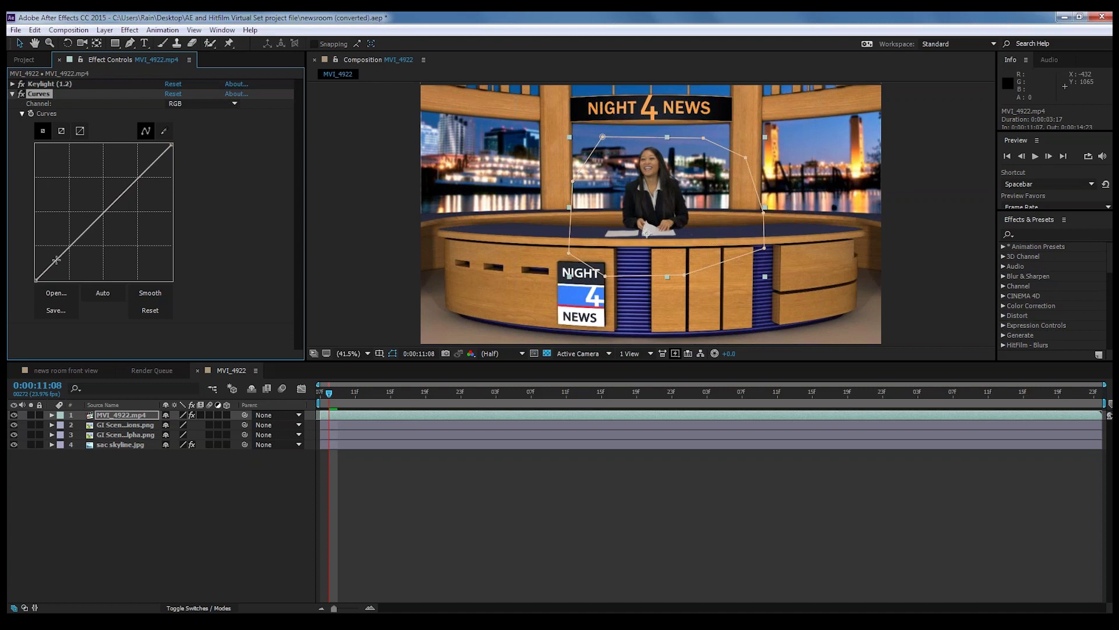
Shape the presenter's RGB curve into a slight S by lowering the shadows and raising the highlights, and collapse the Curves effect.
drag(56, 257, 58, 265)
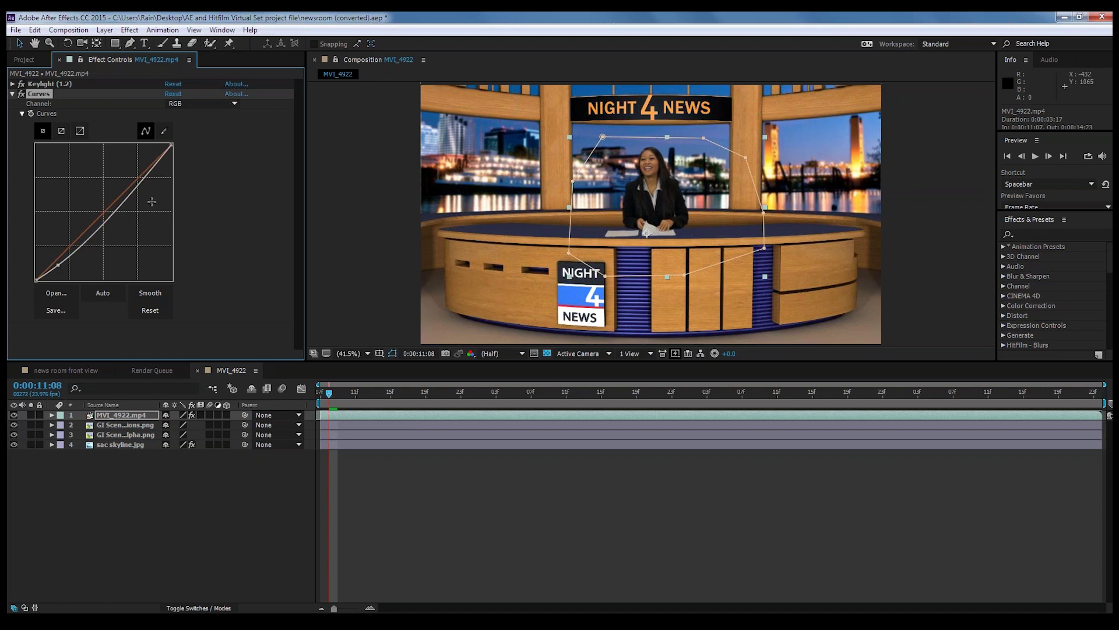
drag(145, 178, 139, 168)
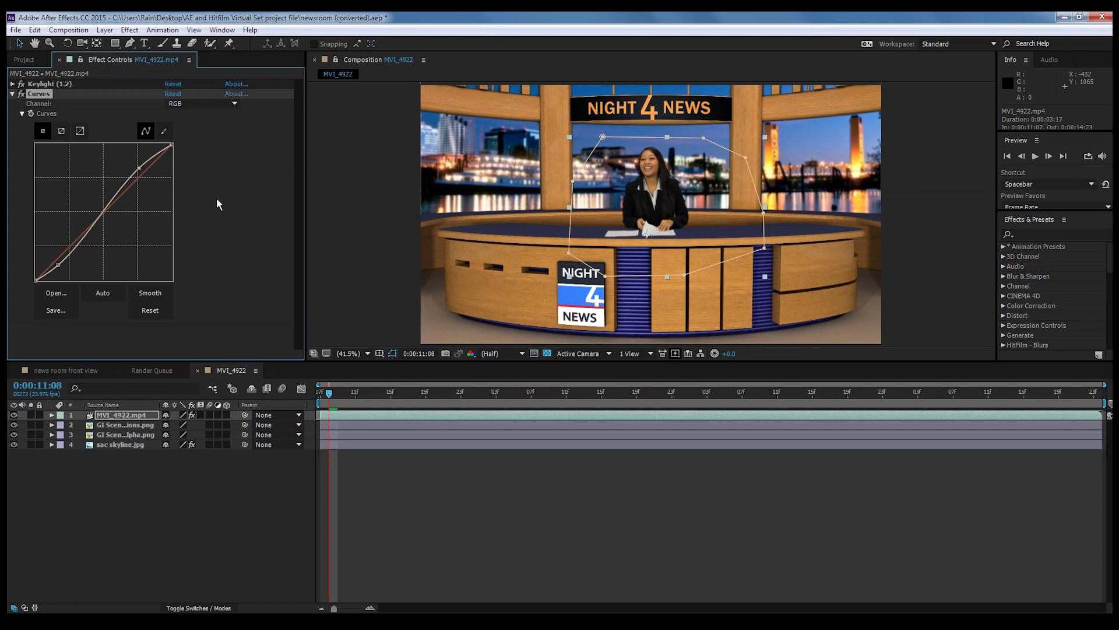
click(13, 94)
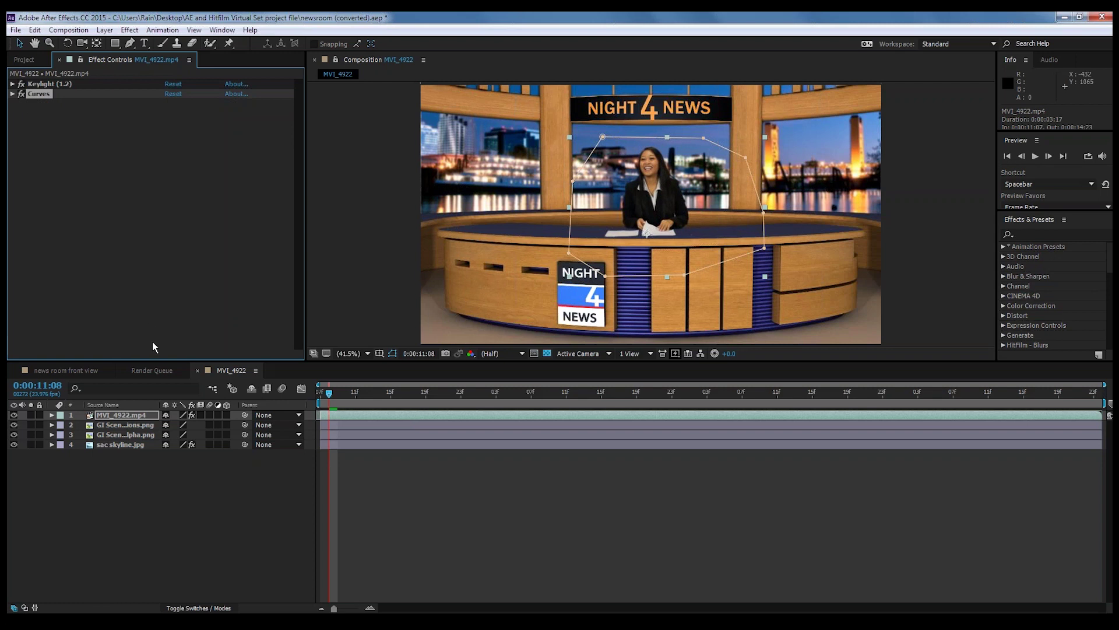
Add a new adjustment layer above all layers of the MVI_4922 composition and apply the Curves effect to it.
click(188, 500)
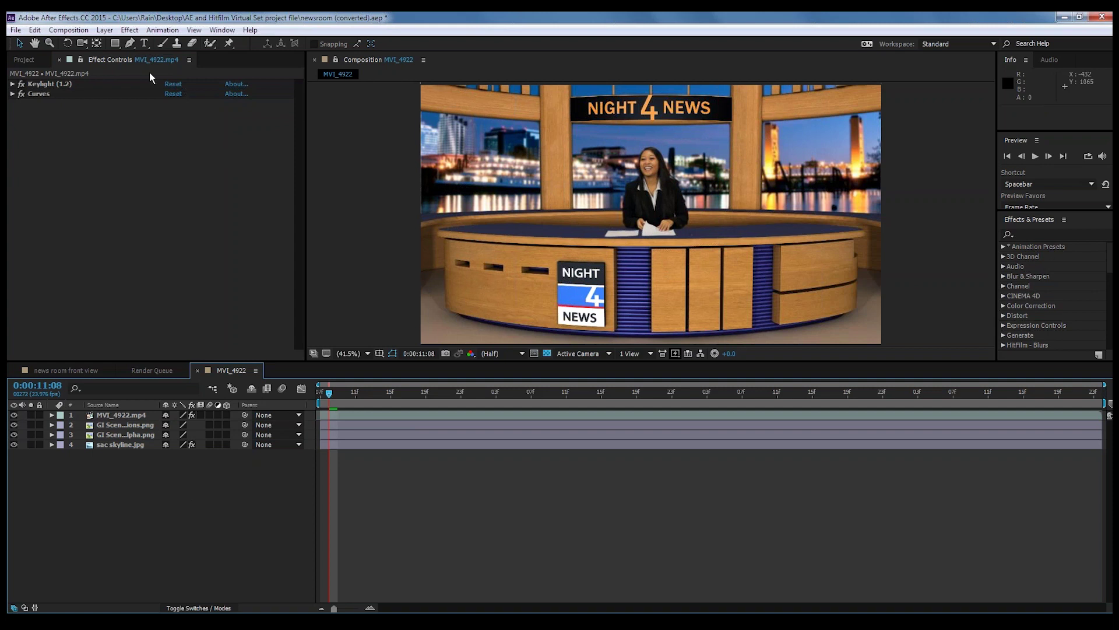
click(105, 30)
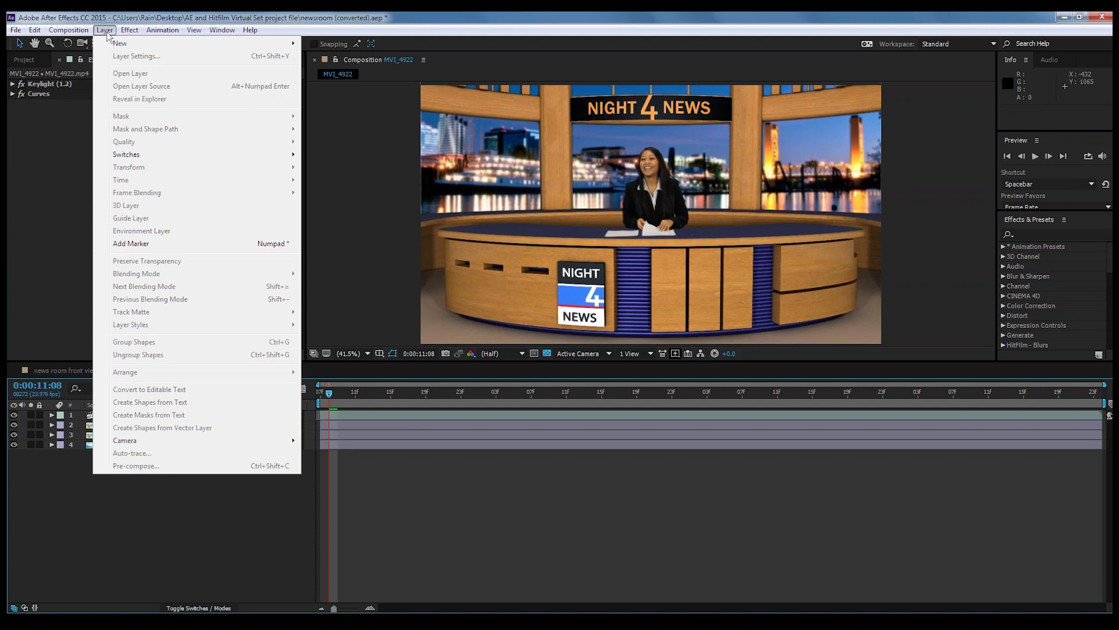
mouse_move(244, 45)
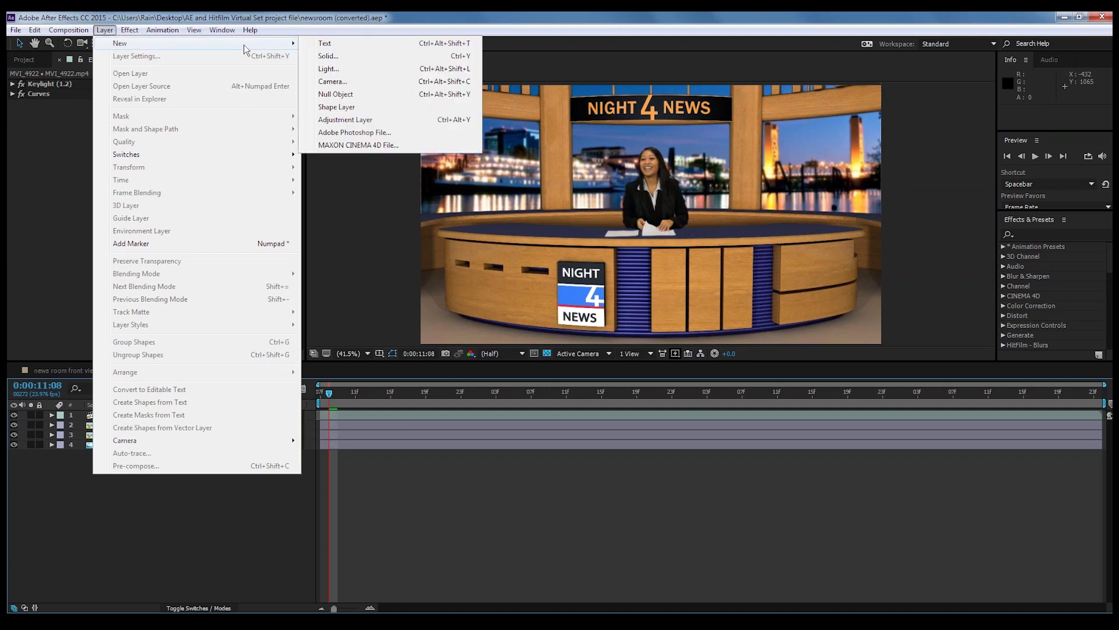
click(363, 120)
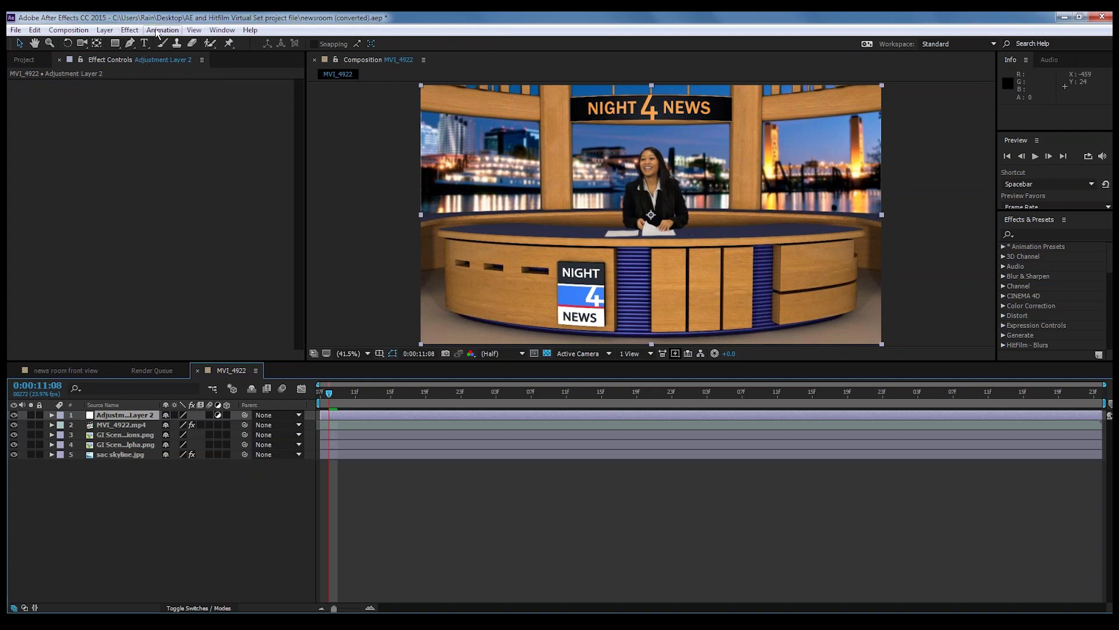
click(133, 32)
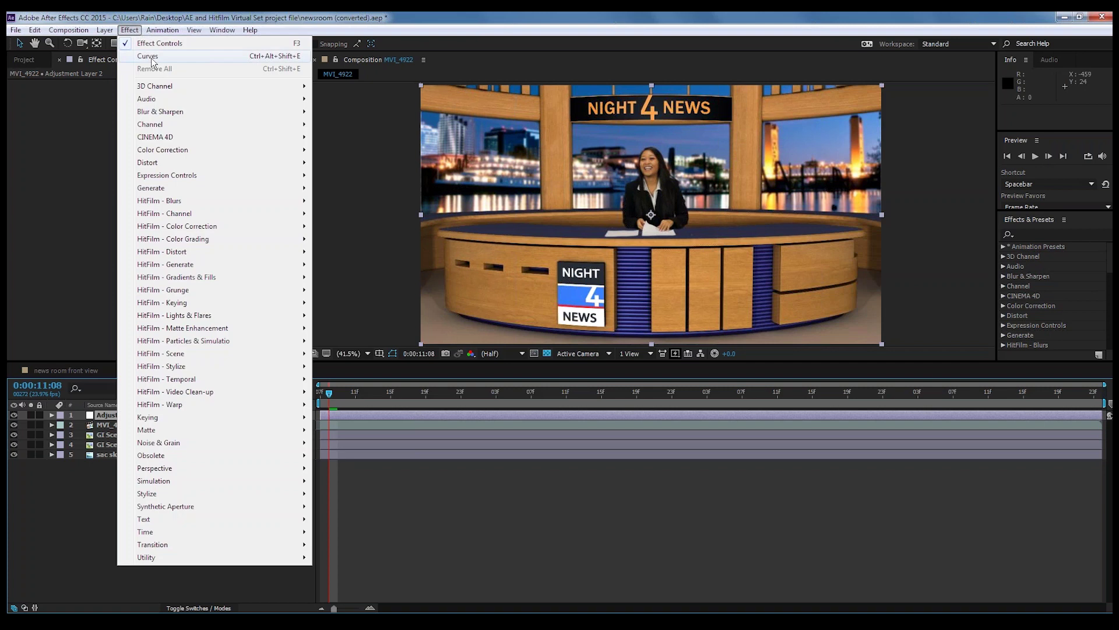
click(153, 57)
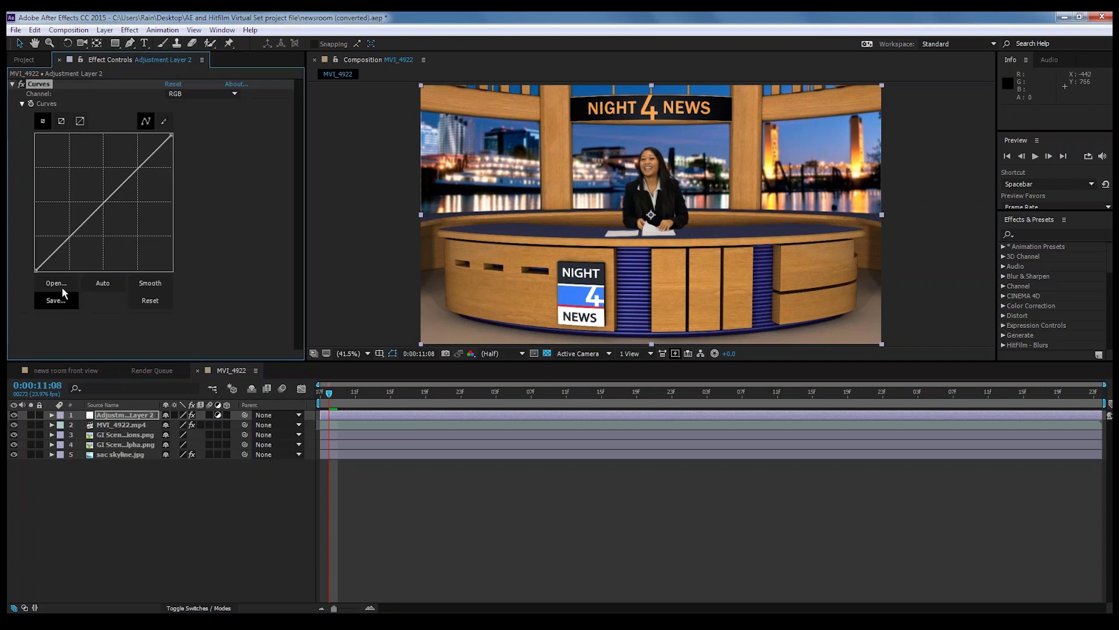
Shape the adjustment layer's RGB curve into a gentle S by lowering the shadows and raising the highlights.
click(58, 250)
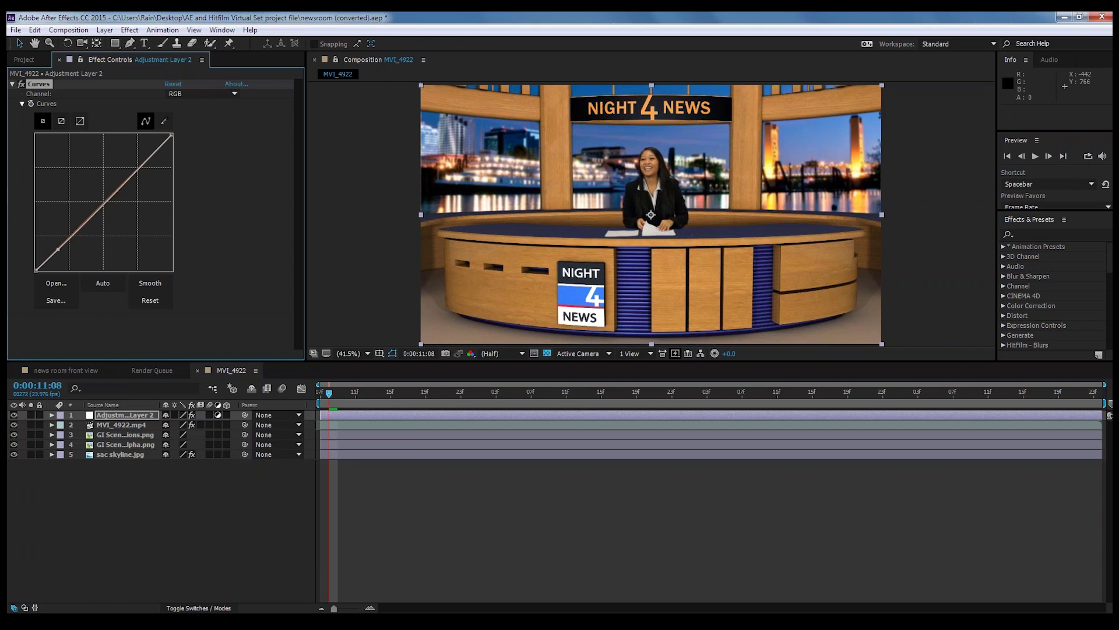
drag(58, 250, 59, 255)
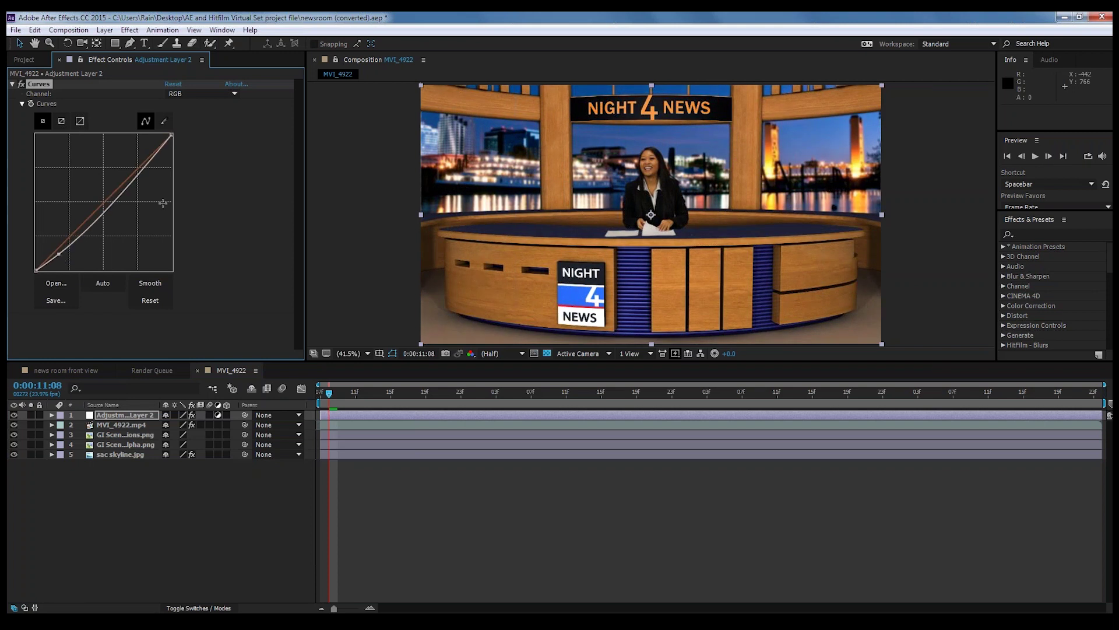
click(153, 159)
drag(153, 159, 148, 155)
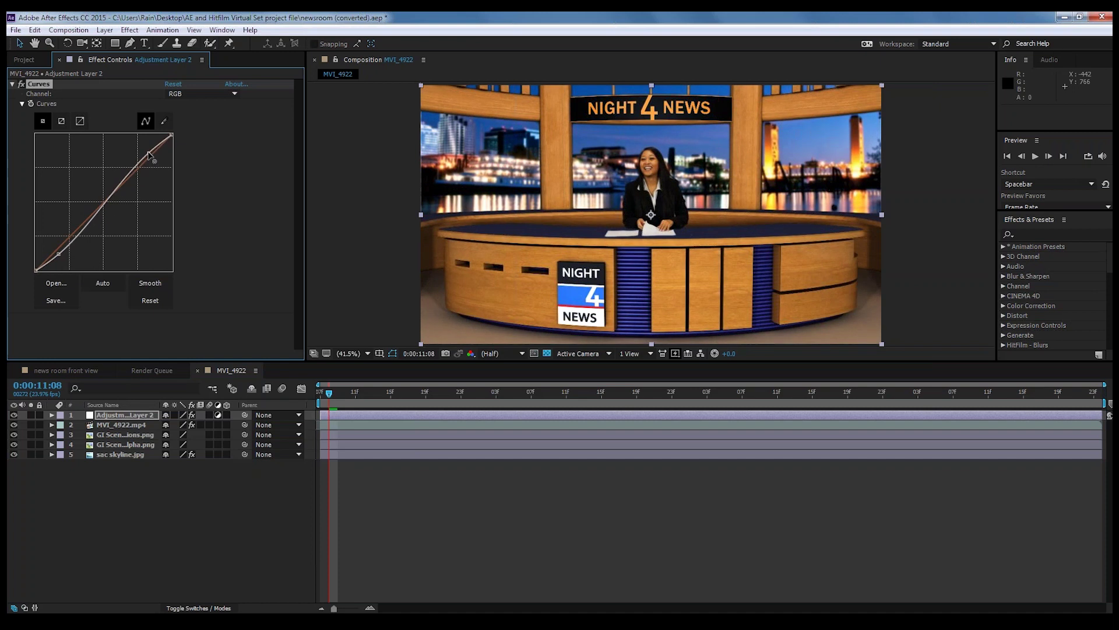
Raise the midtones of the adjustment layer's Blue curve slightly and compare the scene with the Curves effect off and on.
click(228, 96)
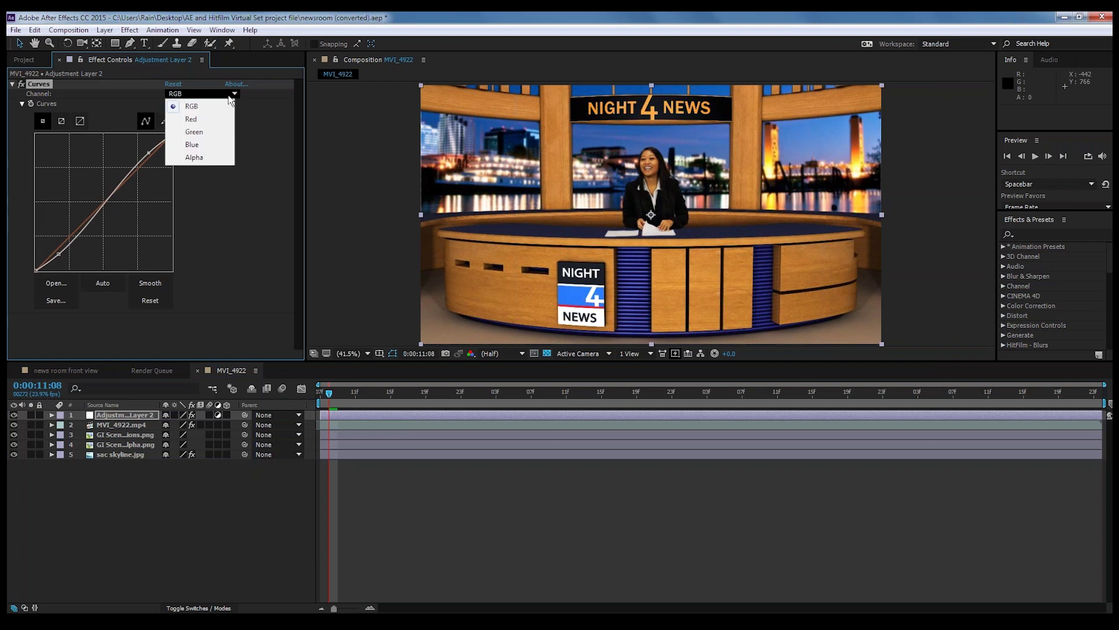
click(192, 145)
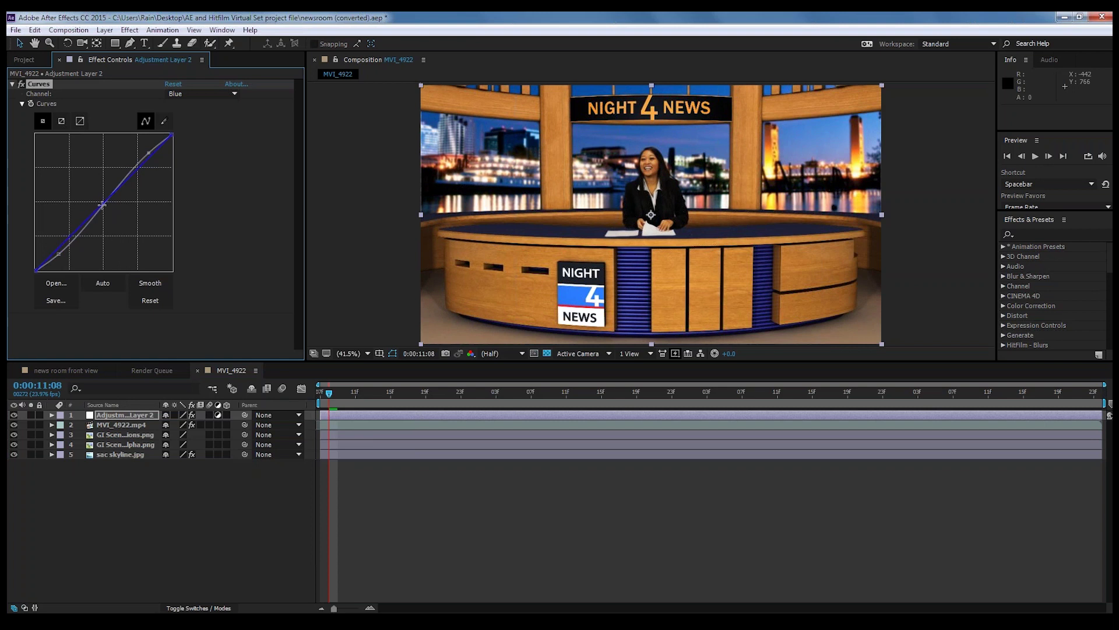
mouse_move(103, 204)
mouse_down()
mouse_move(77, 169)
mouse_move(97, 198)
mouse_up()
click(22, 85)
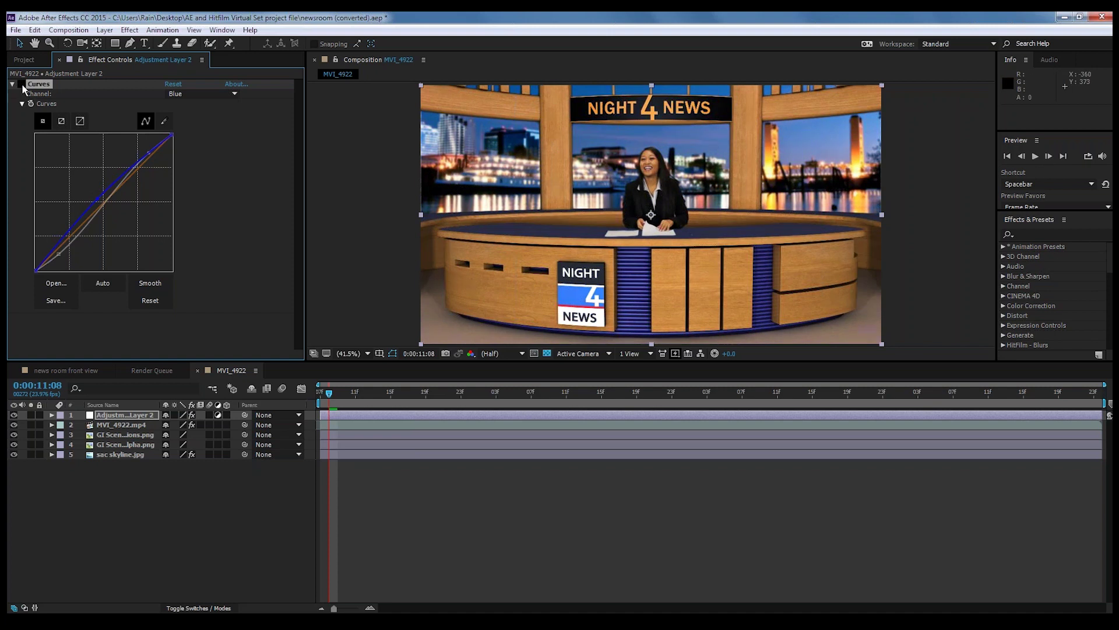
click(22, 84)
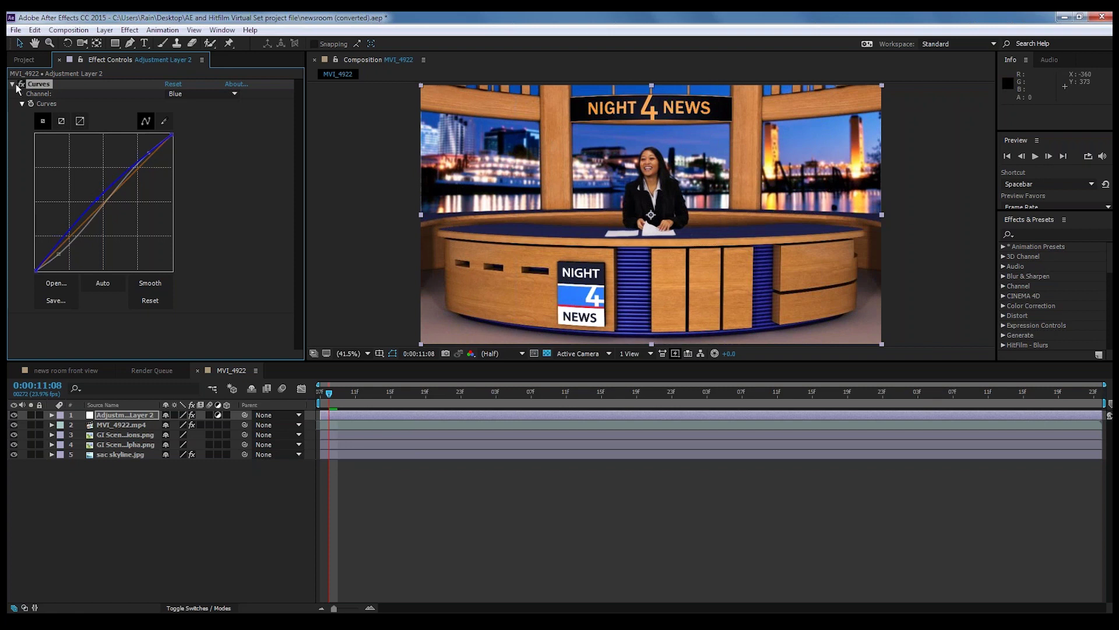
click(12, 84)
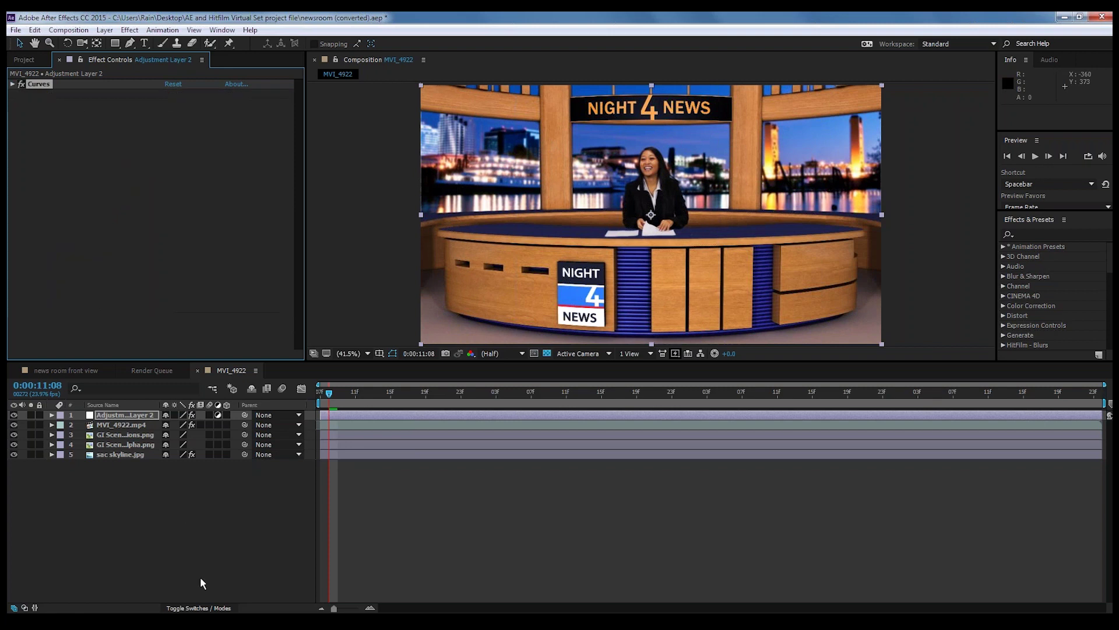
click(162, 554)
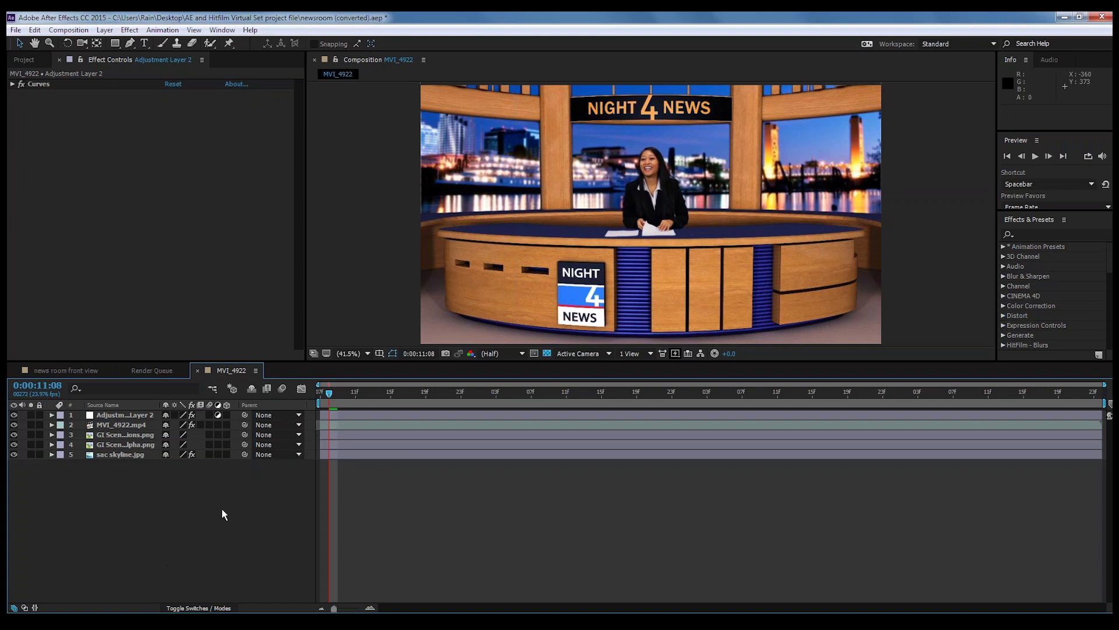
Scrub the MVI_4922 timeline from 0:00:11:08 to 0:00:11:16 and back to review the graded composite.
click(334, 395)
drag(334, 394, 400, 397)
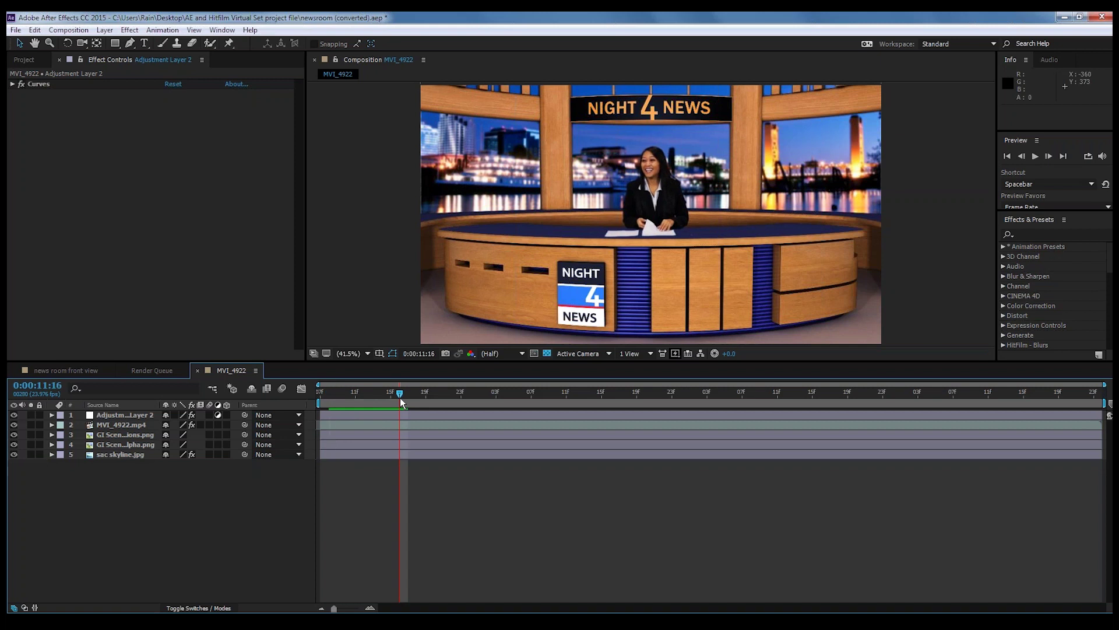
drag(400, 397, 328, 400)
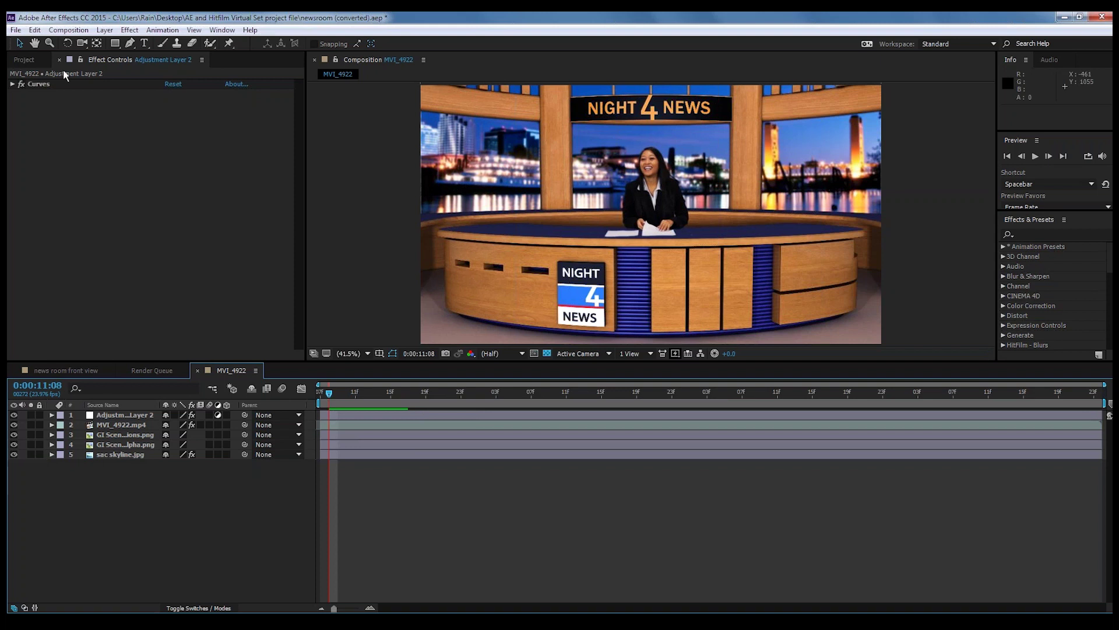
Add News-One-Logo.jpg to the MVI_4922 composition directly below the presenter layer.
click(26, 60)
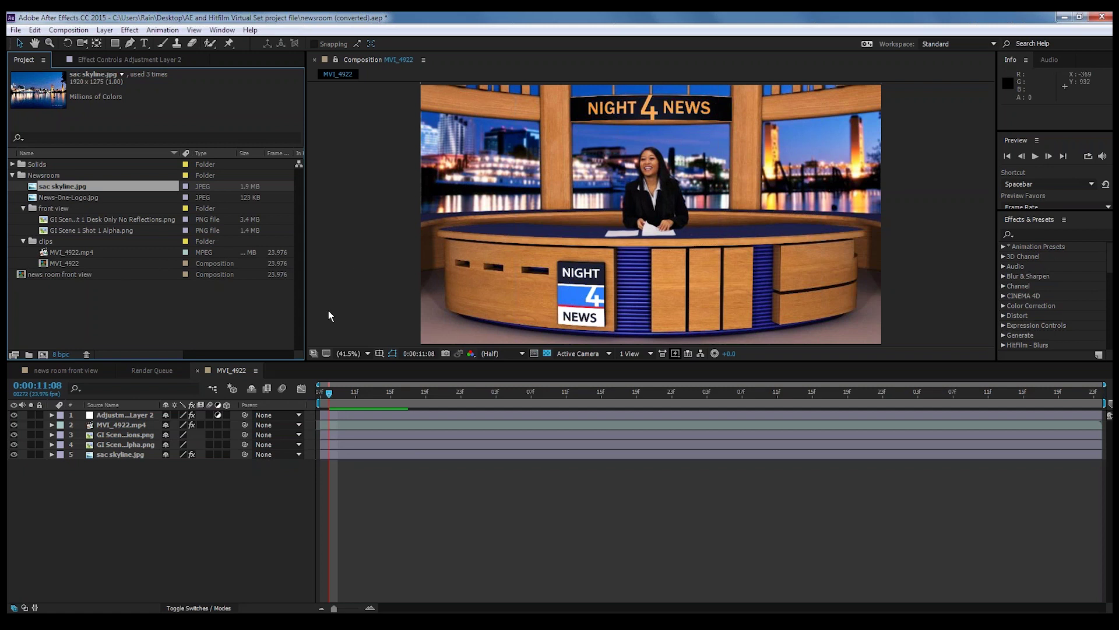
click(72, 198)
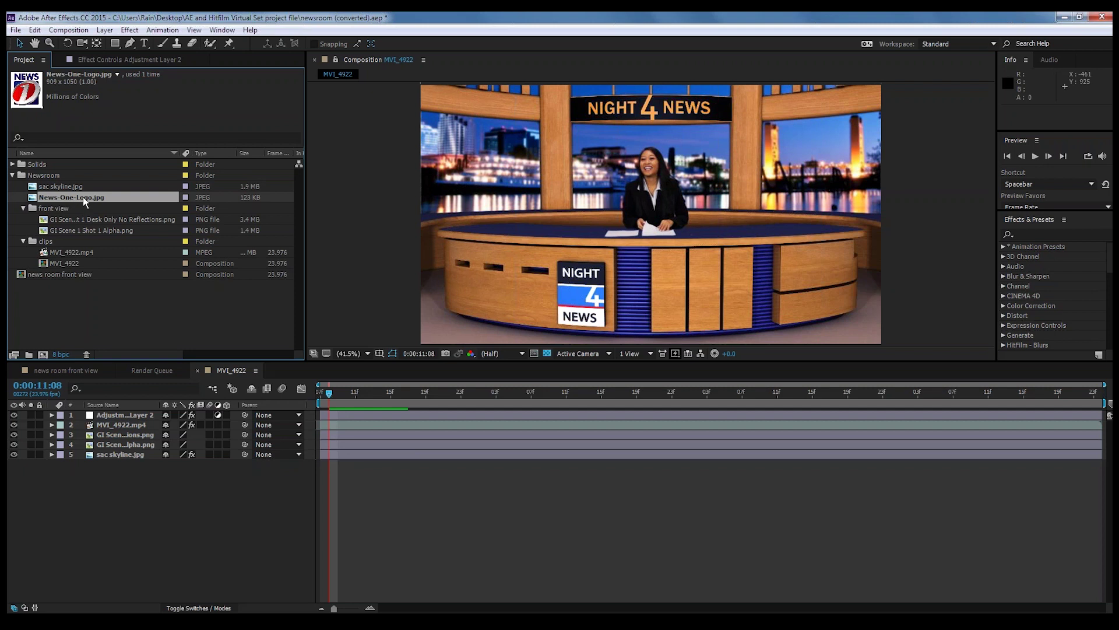
drag(82, 198, 127, 436)
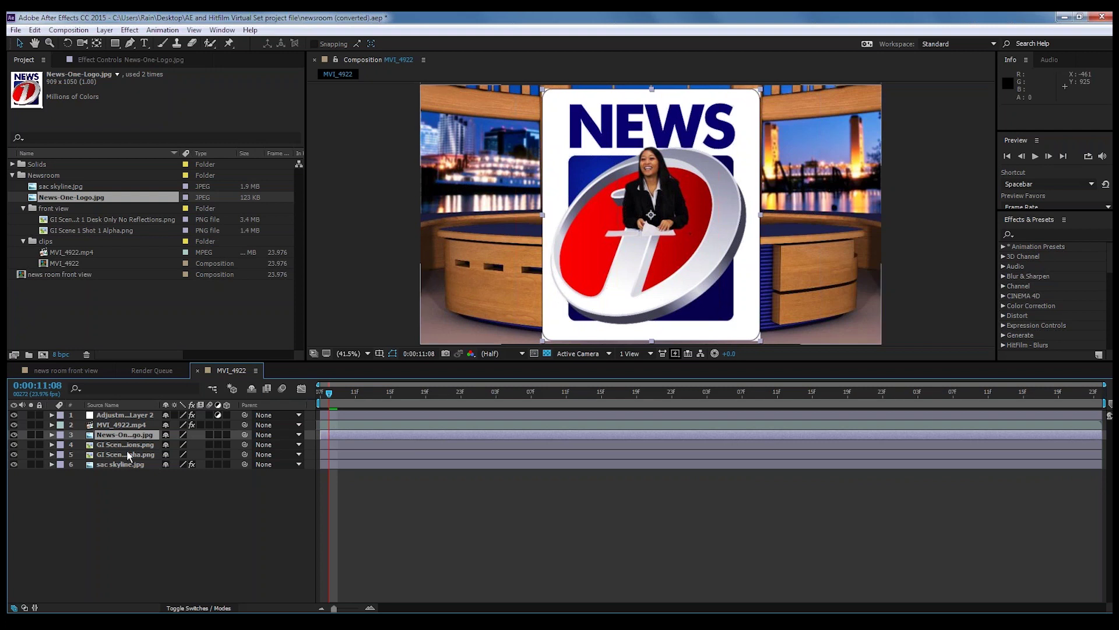
Scale the News-One-Logo.jpg layer to 24%, place it over the desk's Night 4 News sign at about 676, 865, and compare it hidden and shown.
key(s)
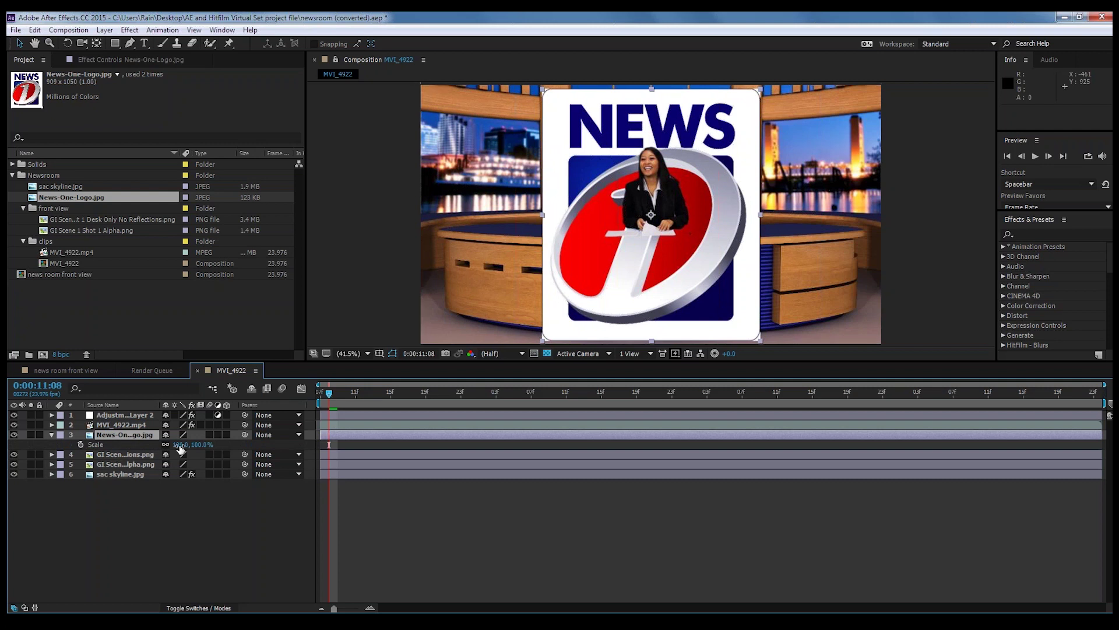
drag(181, 448, 144, 447)
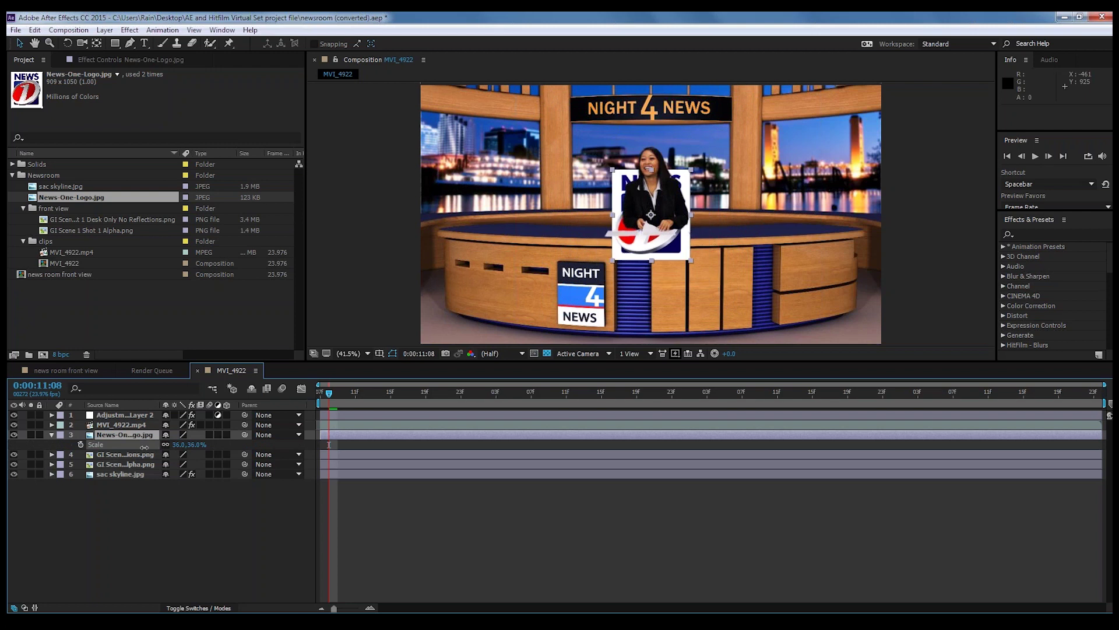
drag(621, 243, 552, 335)
drag(178, 446, 167, 445)
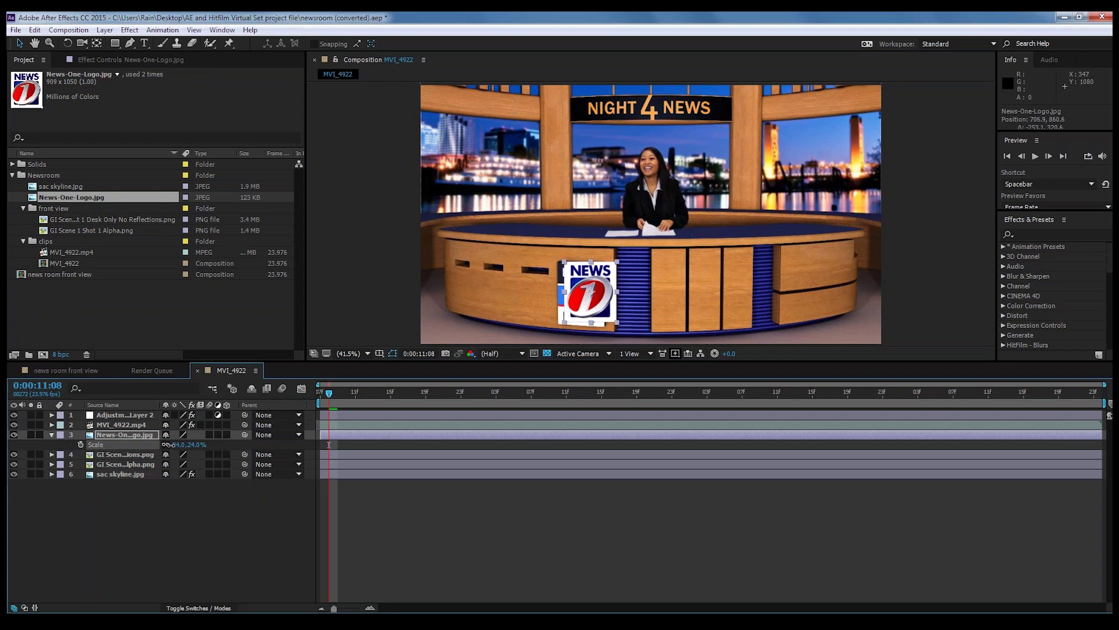
drag(576, 273, 569, 275)
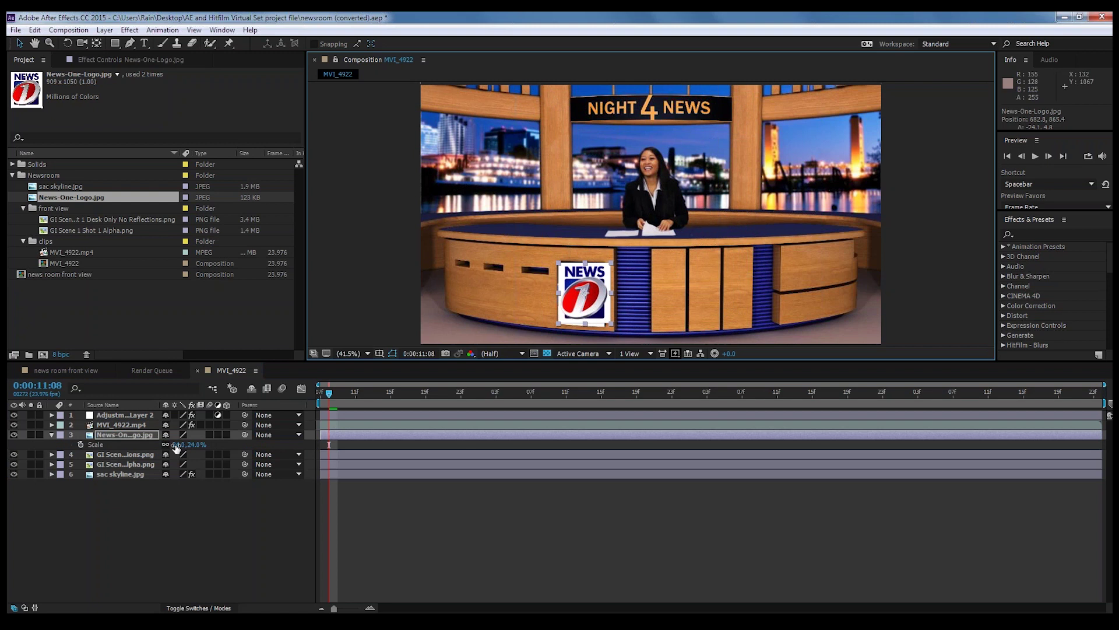
drag(175, 445, 175, 444)
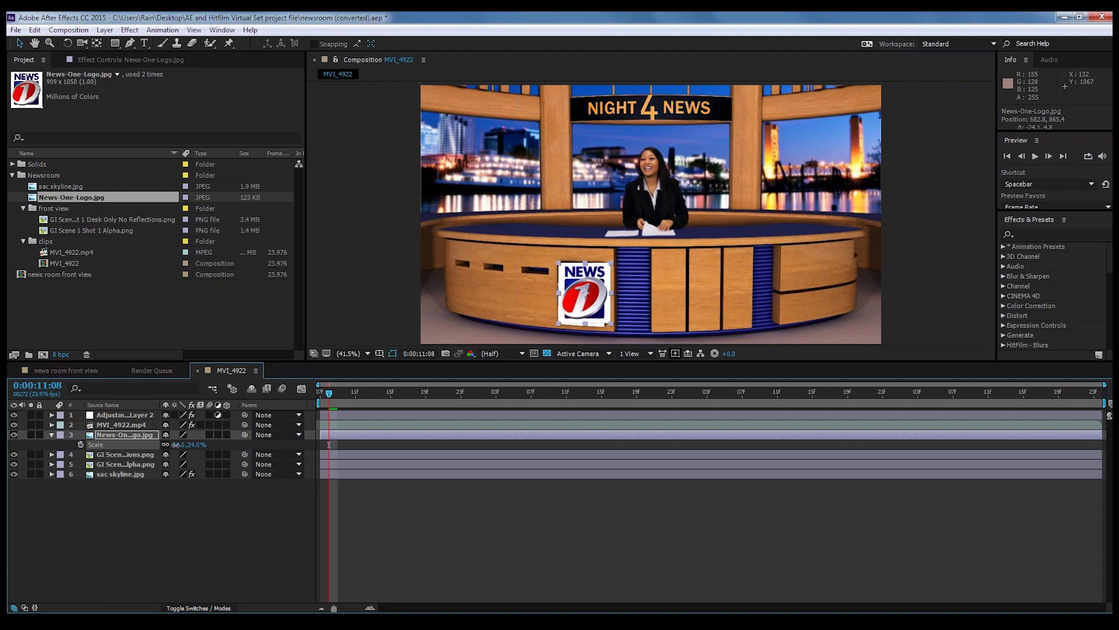
drag(576, 284, 574, 285)
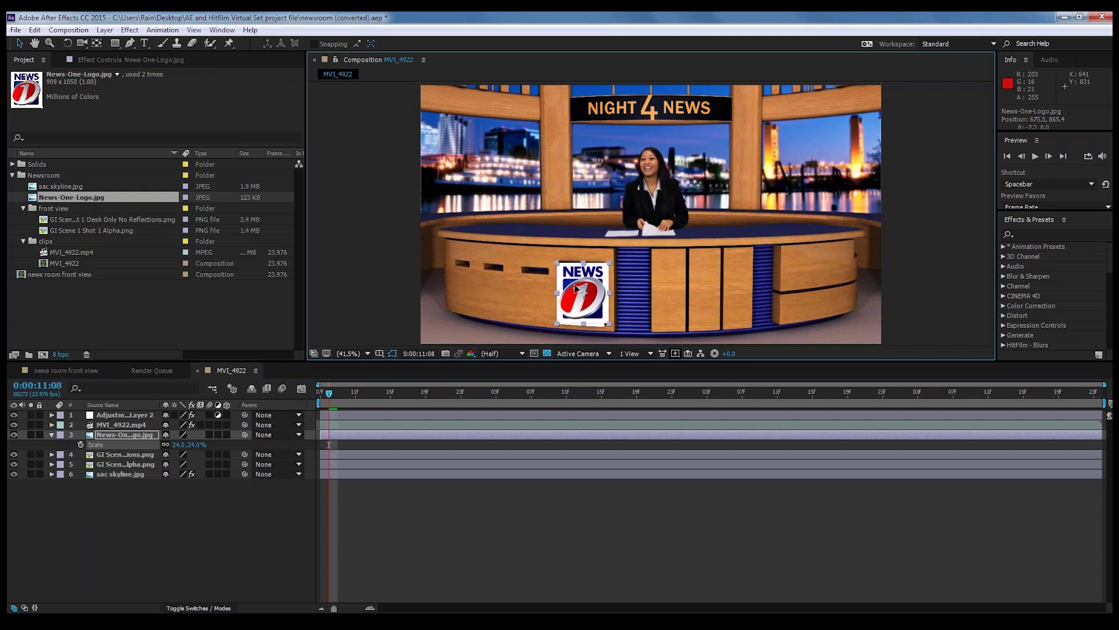
click(226, 516)
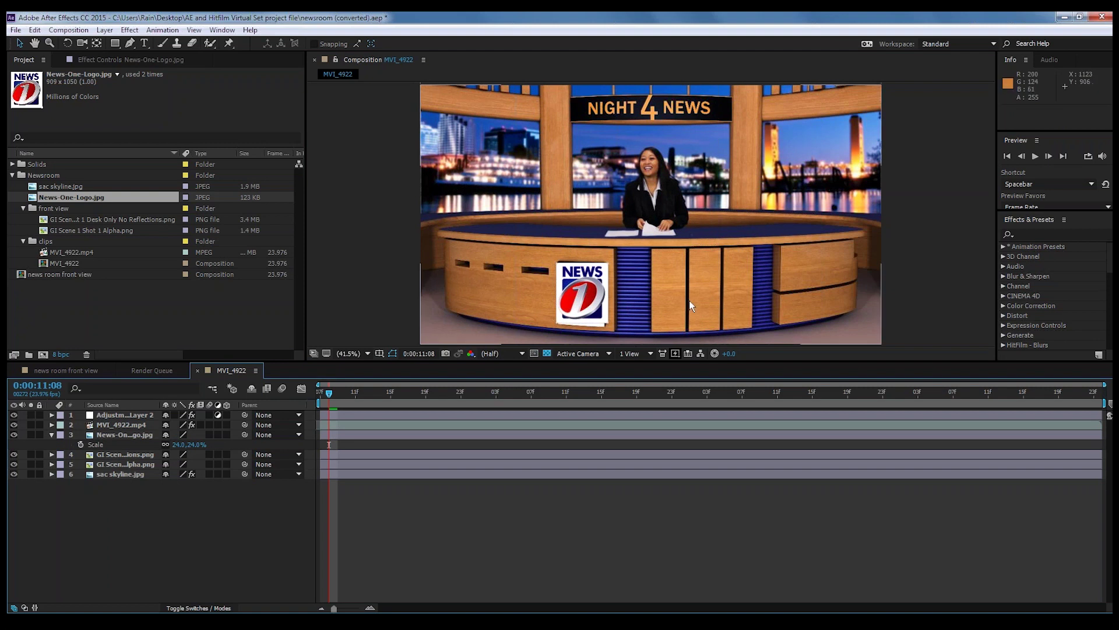
click(14, 435)
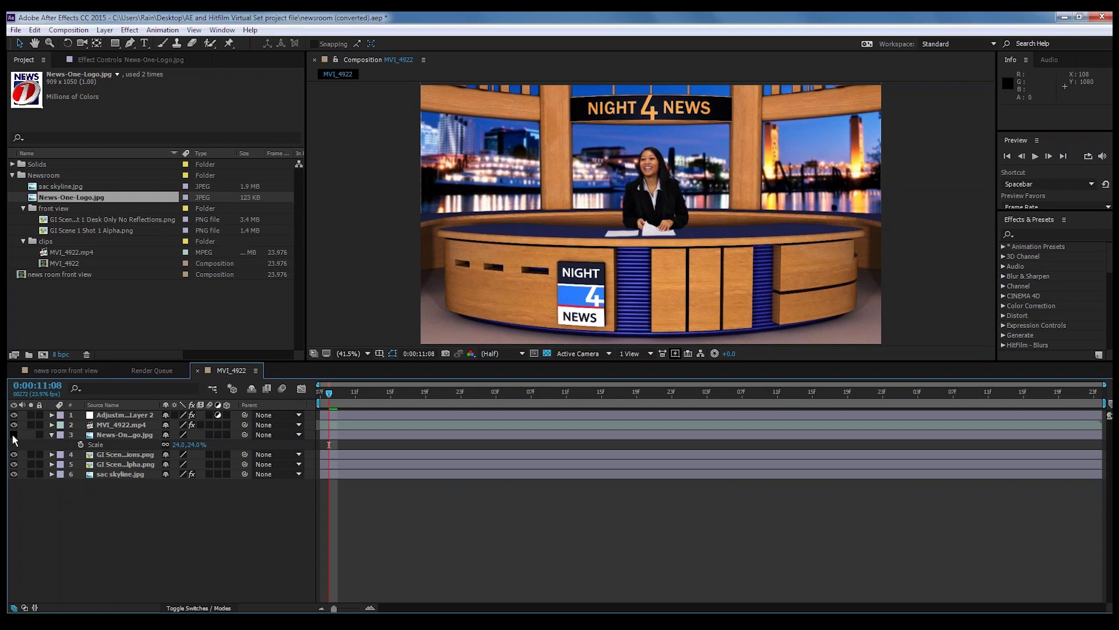
click(13, 435)
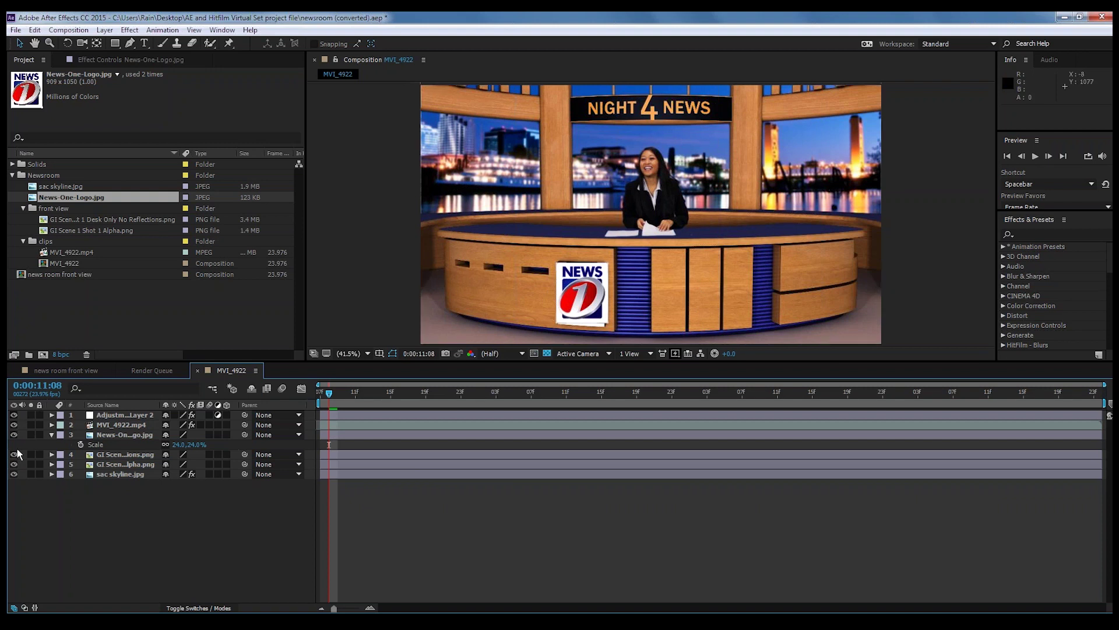
Apply the Corner Pin distort effect to the News-One-Logo.jpg layer.
click(109, 435)
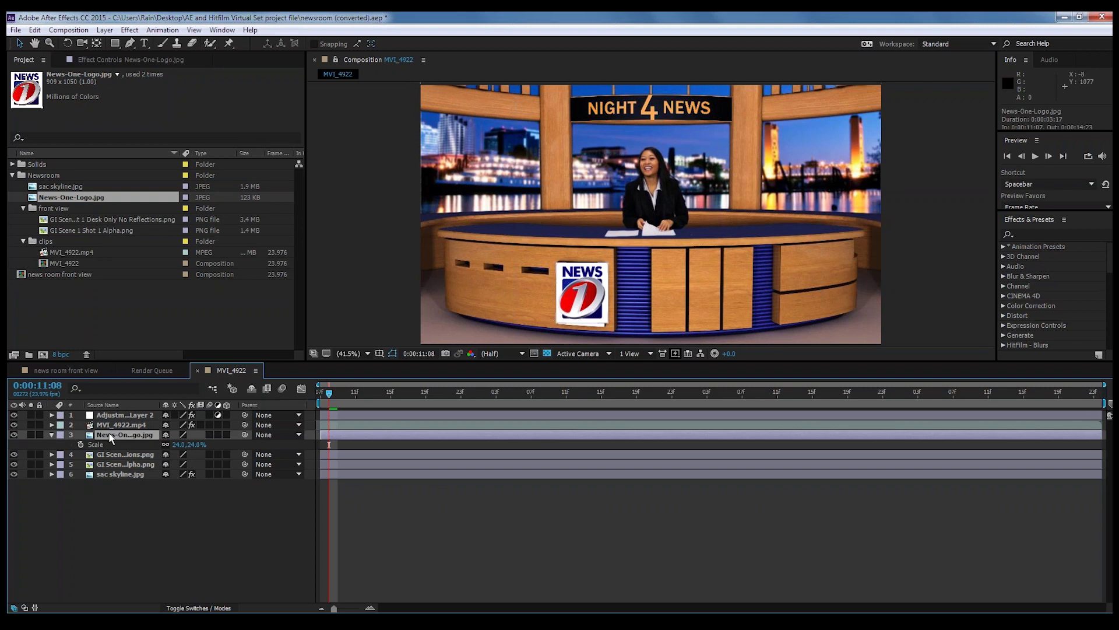
click(127, 30)
click(126, 30)
click(163, 30)
mouse_move(129, 32)
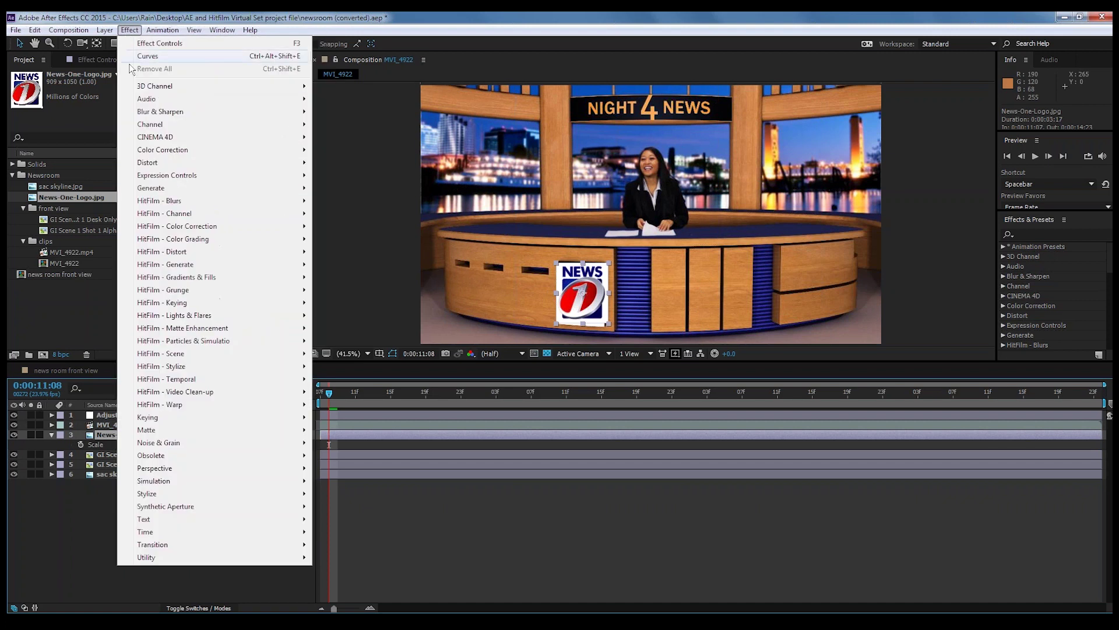
mouse_move(144, 166)
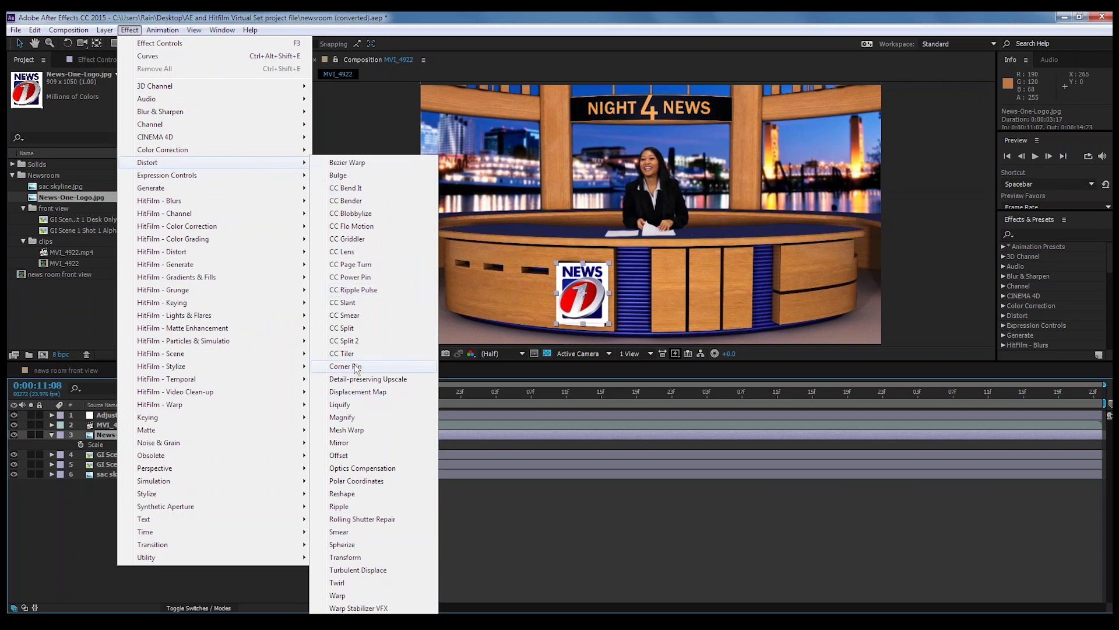
click(345, 366)
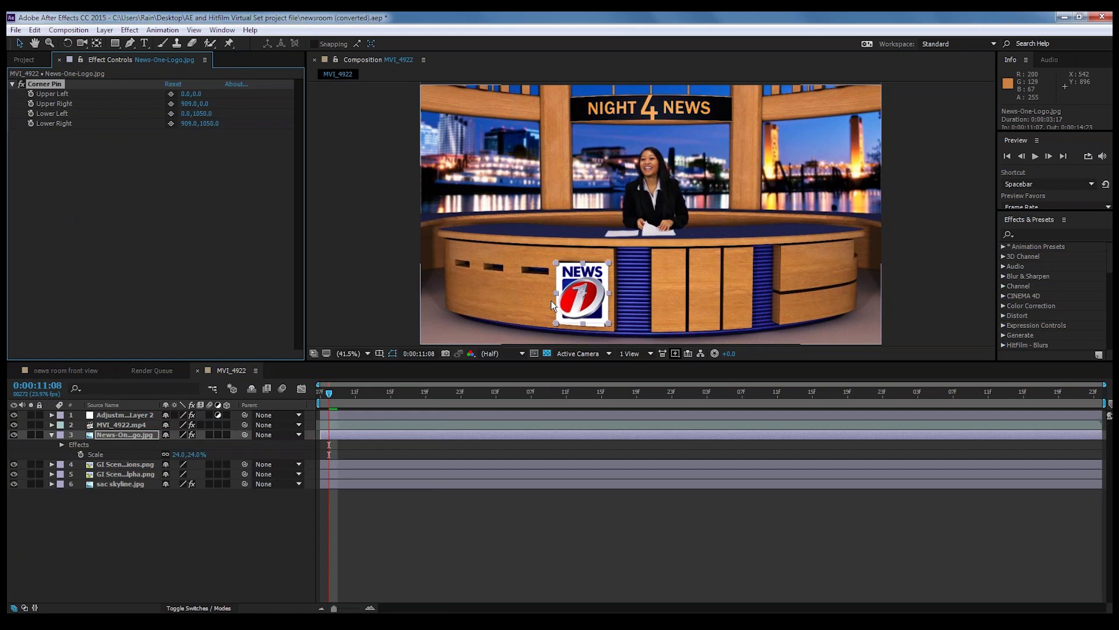
Corner-pin the News One logo over the desk sign: Upper Left 25.0, -8.3; Upper Right 834.0, 8.3; Lower Left 50.0, 1054.2; Lower Right 850.7, 1112.5.
scroll(544, 300, up, 3)
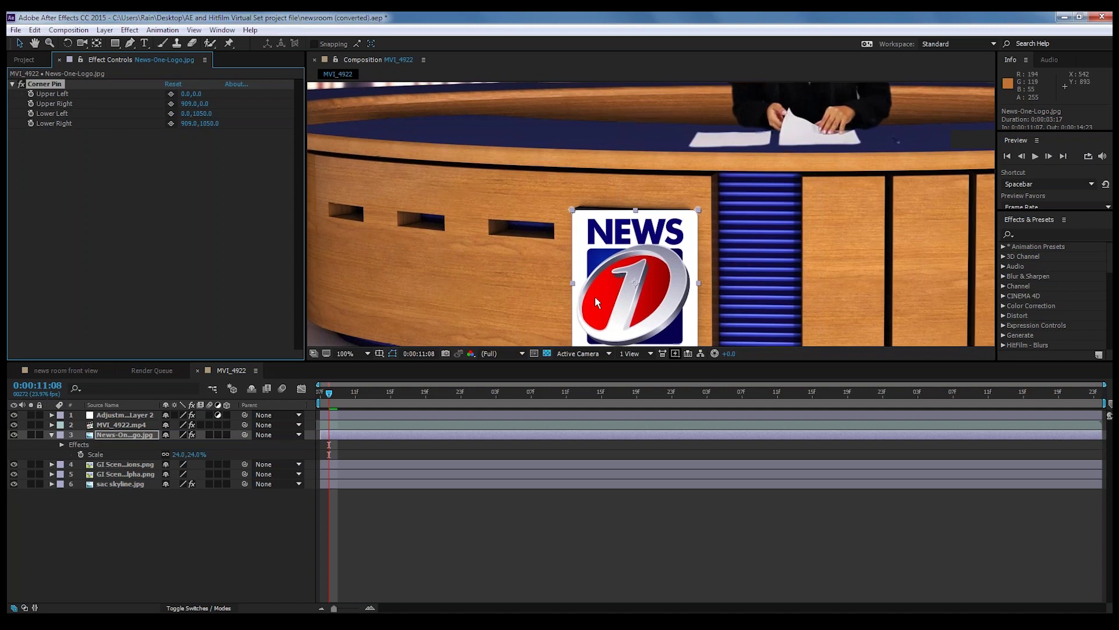
key(space)
drag(784, 234, 769, 211)
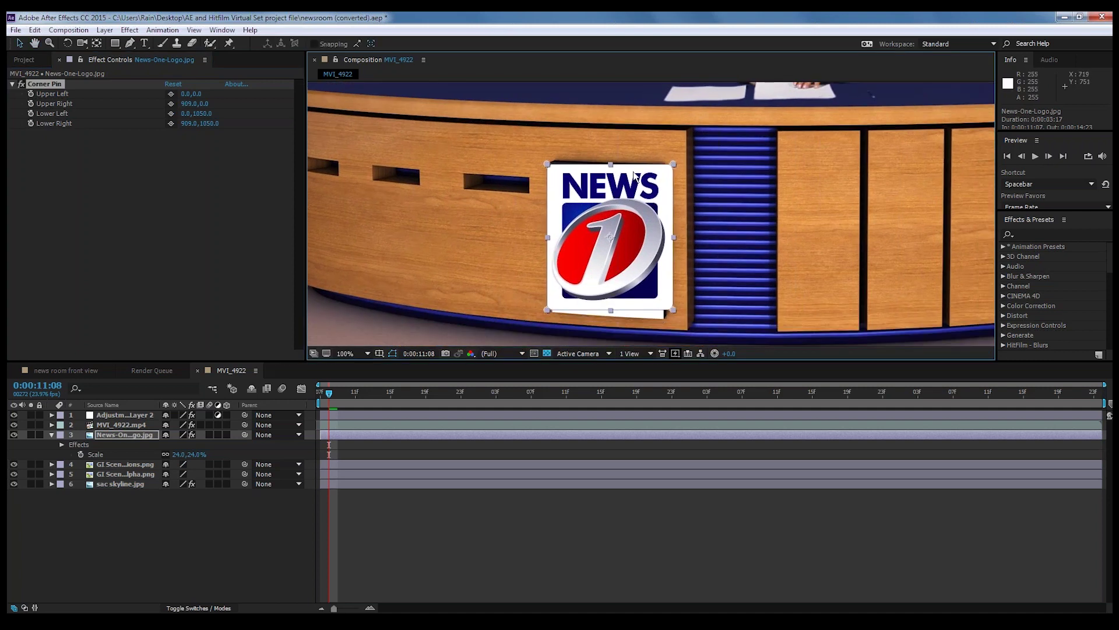
mouse_move(547, 165)
mouse_down()
mouse_move(579, 197)
mouse_move(551, 163)
mouse_up()
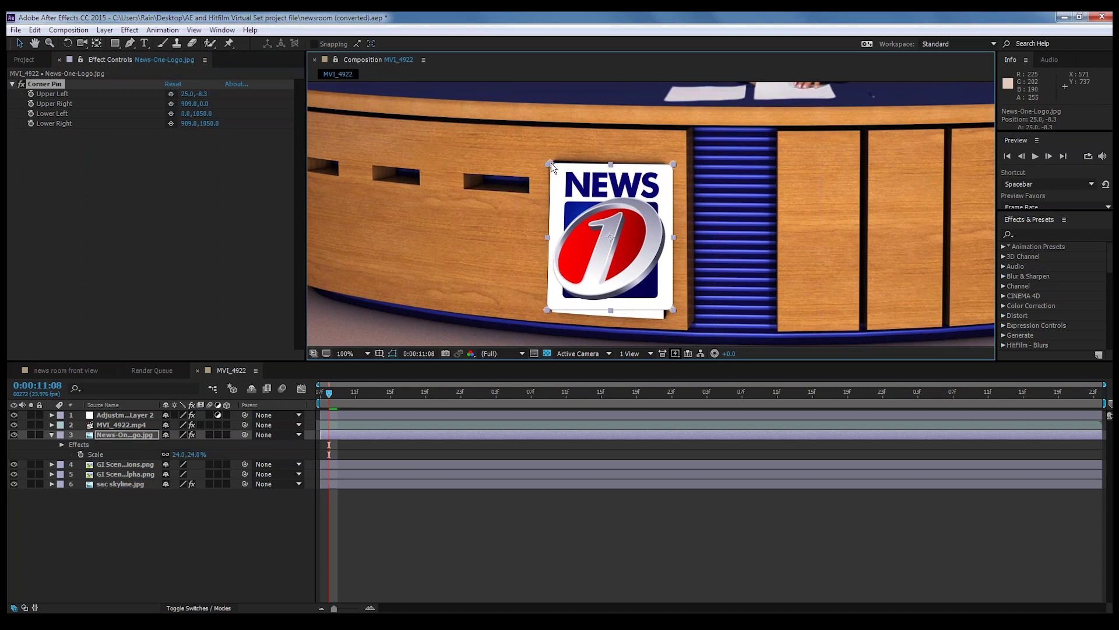
drag(544, 308, 554, 309)
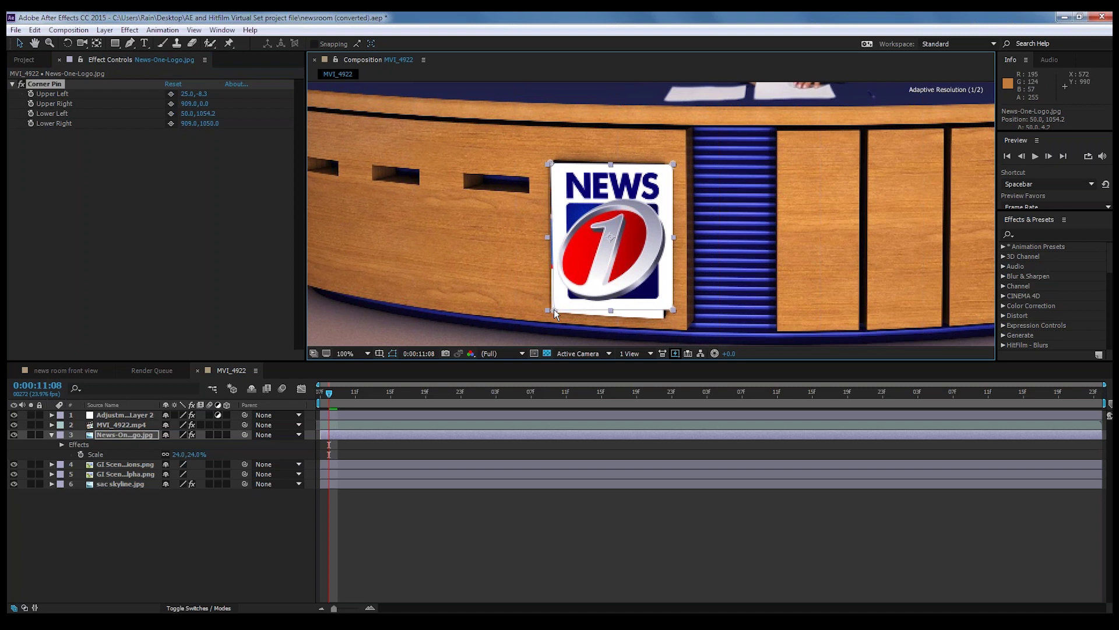
drag(673, 309, 663, 318)
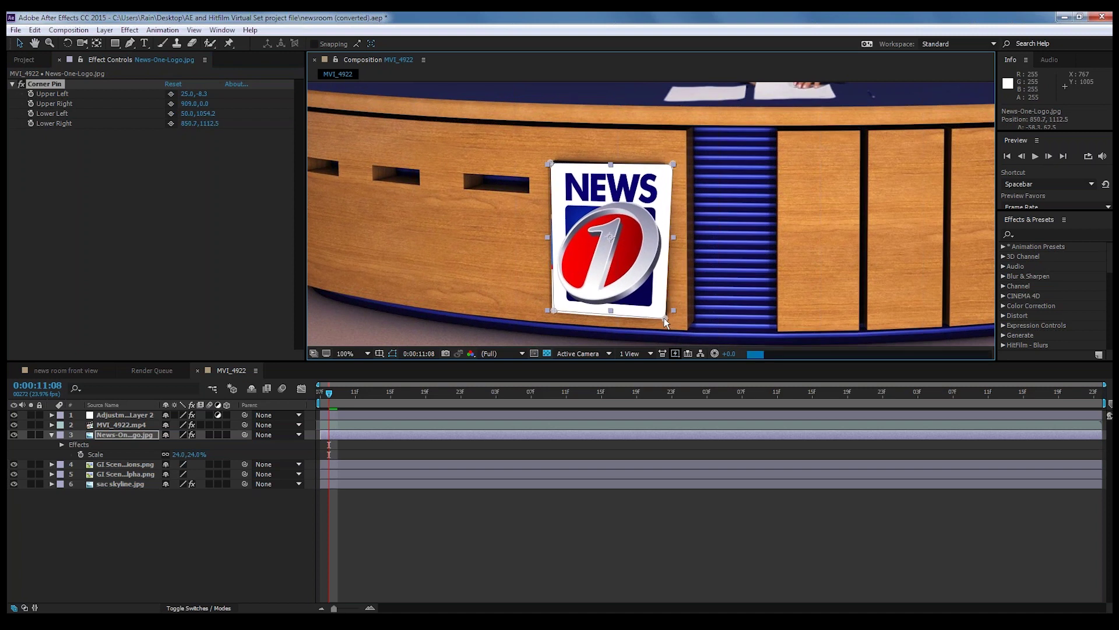
mouse_move(671, 165)
mouse_down()
mouse_move(659, 182)
mouse_move(664, 166)
mouse_up()
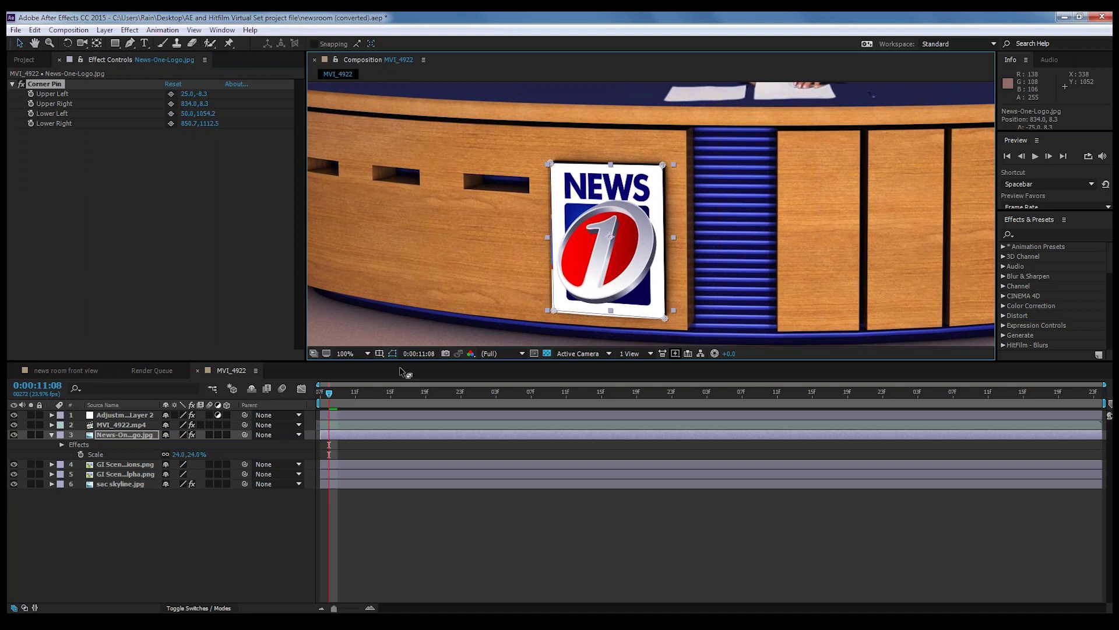
Compare the whole shot with the News-One-Logo.jpg layer hidden and shown, and collapse that layer's properties.
click(367, 354)
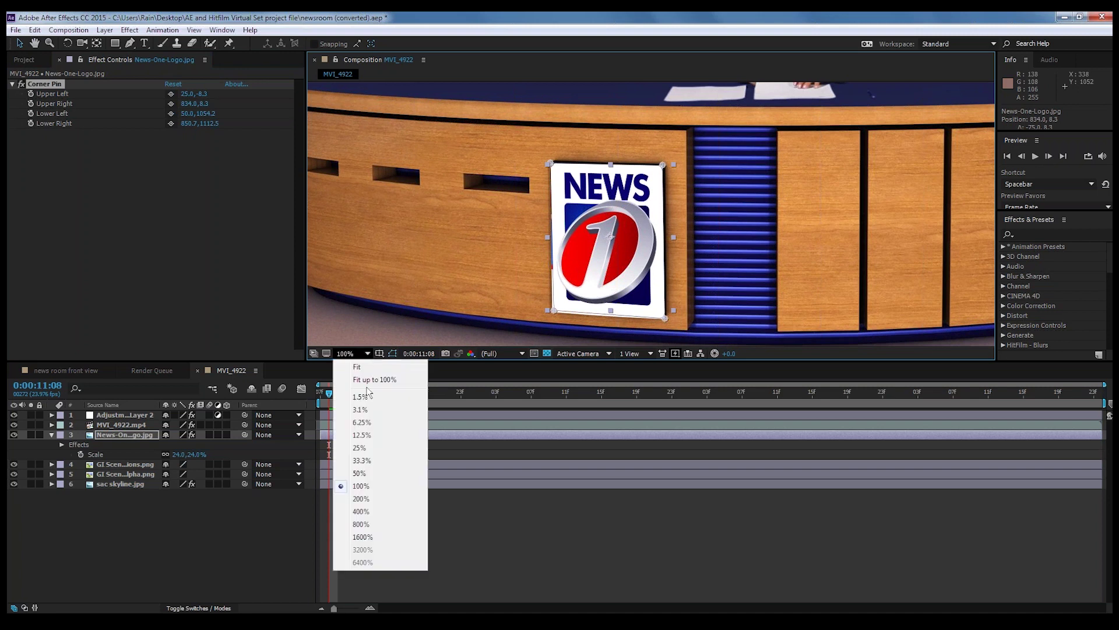
click(368, 382)
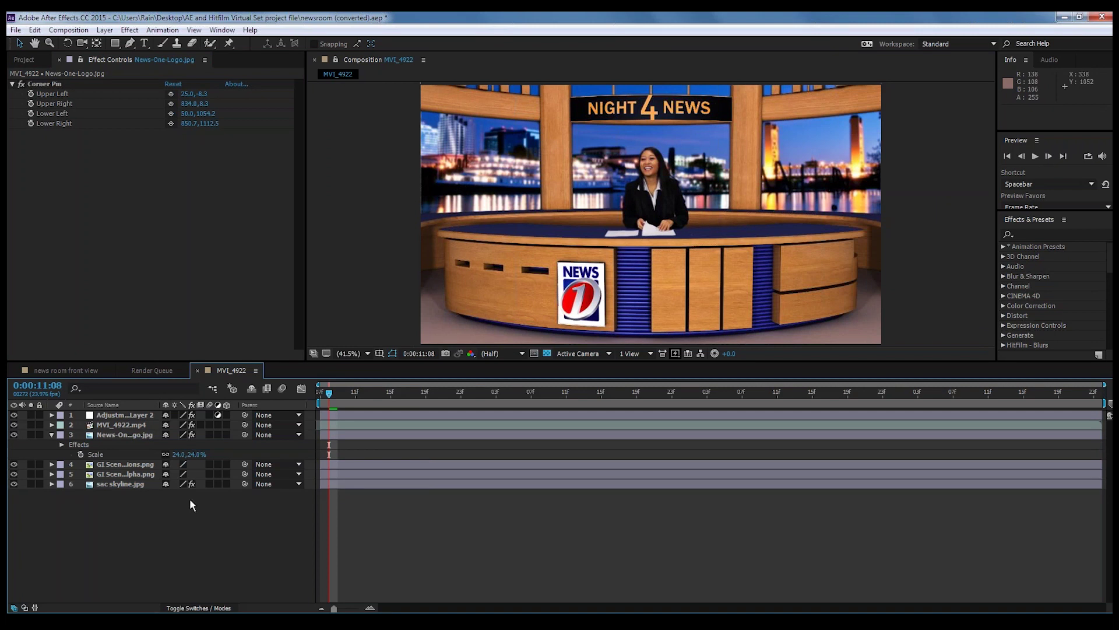
click(14, 434)
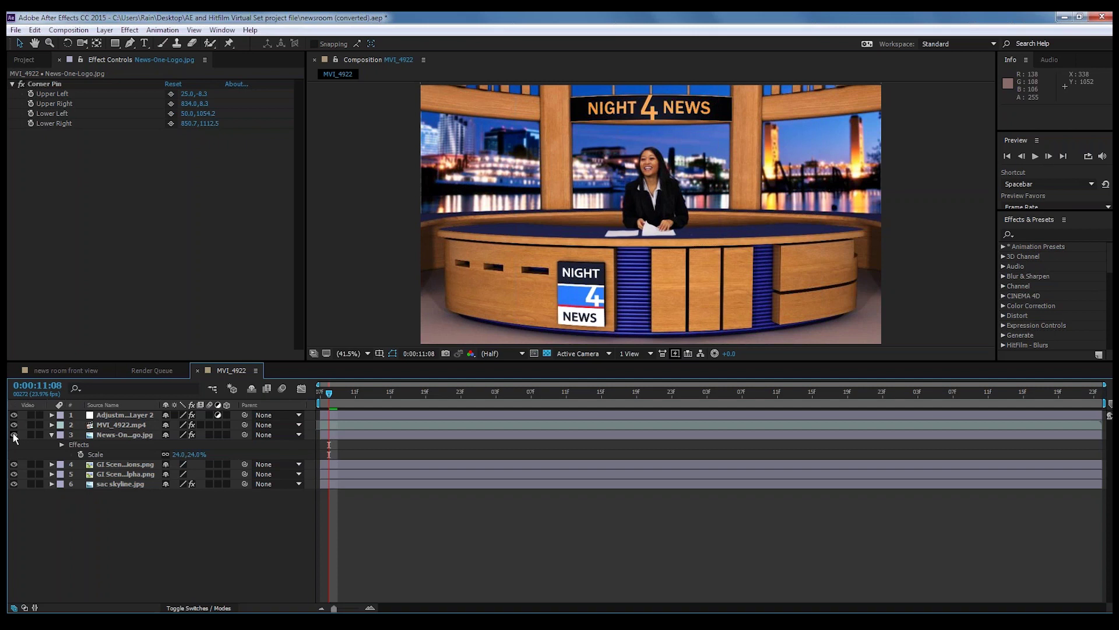
click(14, 434)
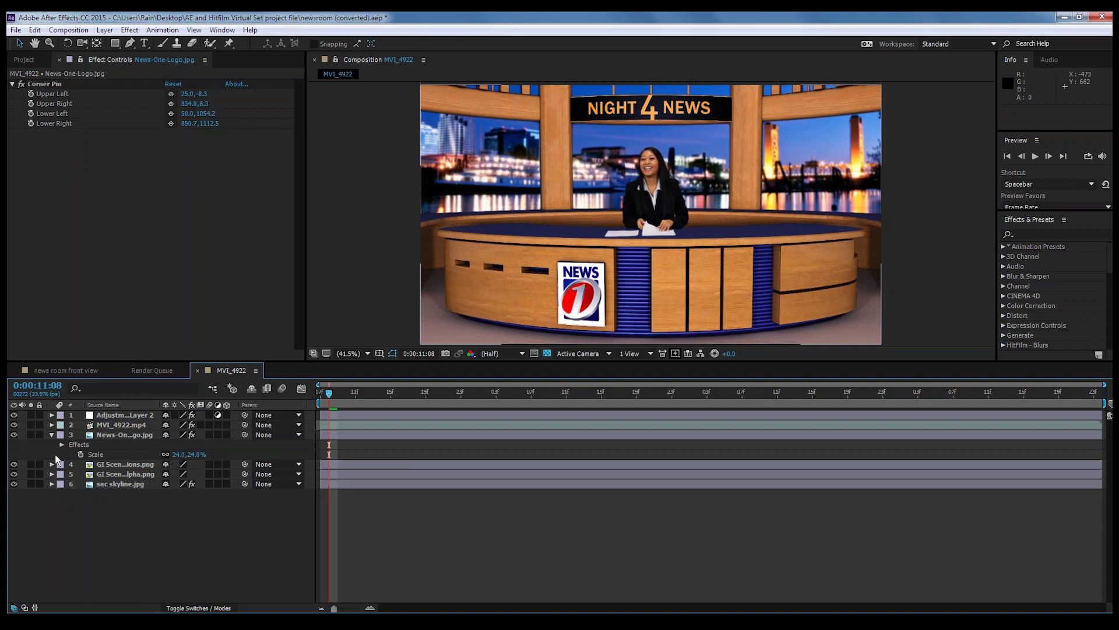
click(52, 434)
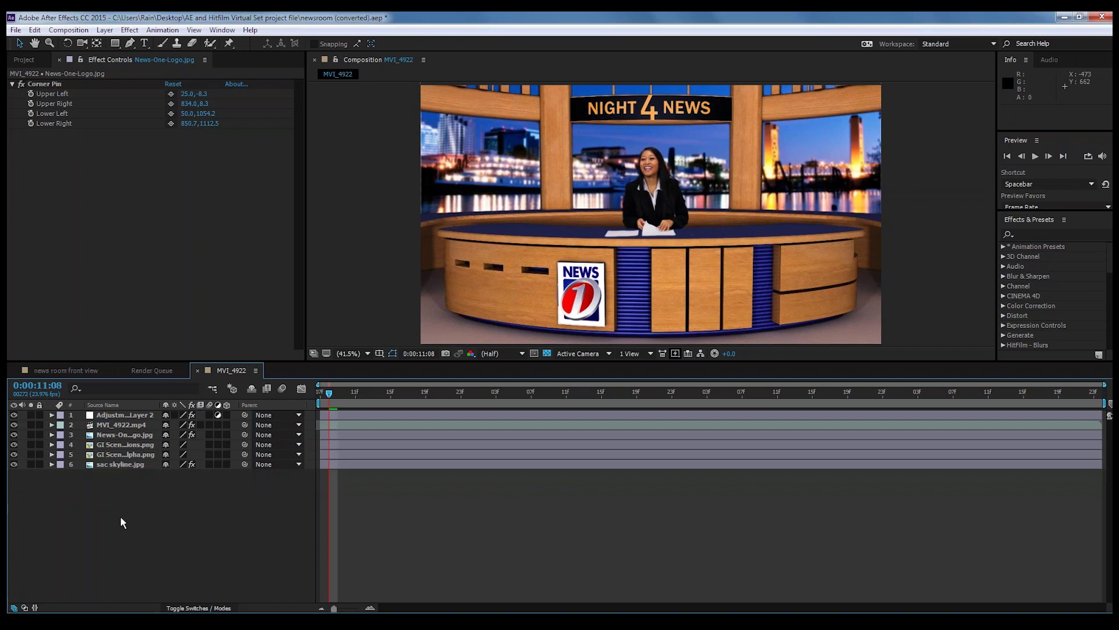
Duplicate the sac skyline.jpg layer and move the copy directly below the News-One-Logo.jpg layer.
click(208, 435)
click(120, 465)
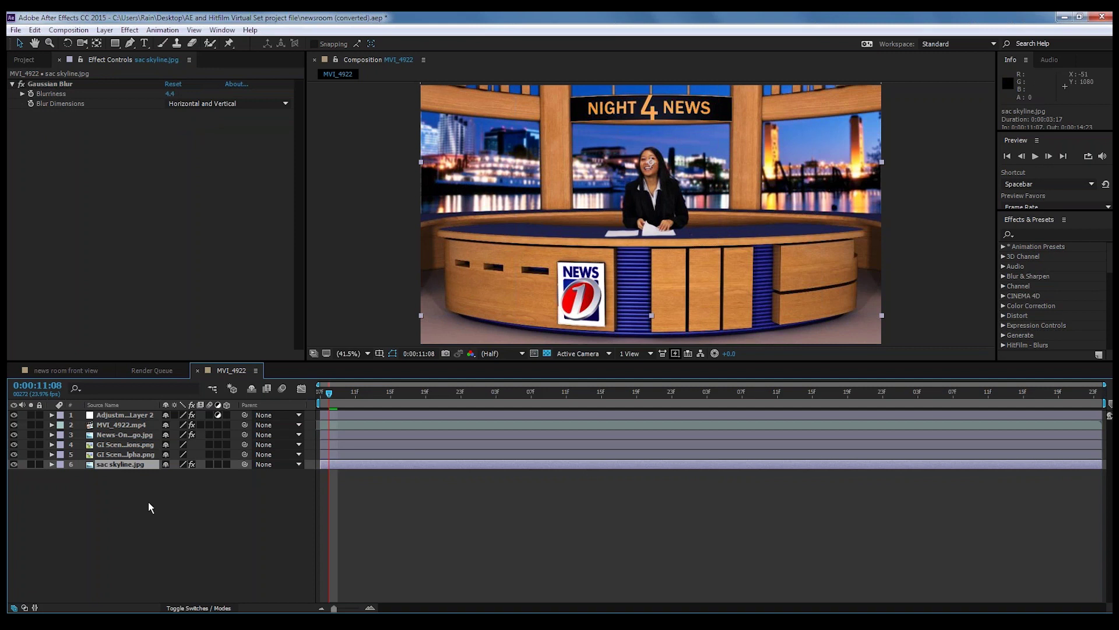
key(ctrl+d)
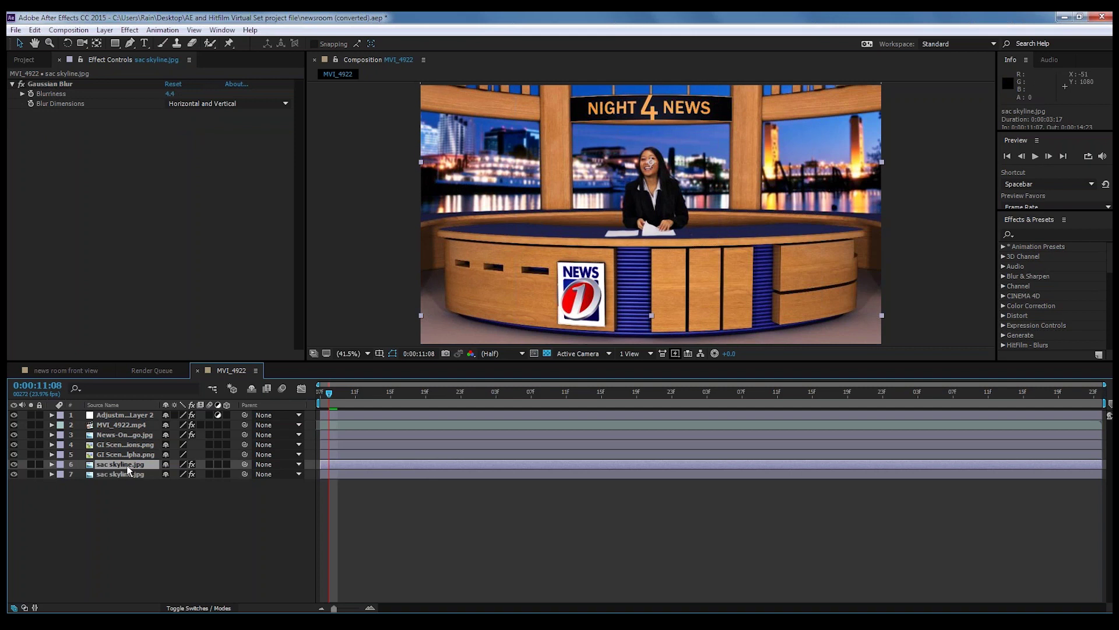
drag(127, 469, 128, 442)
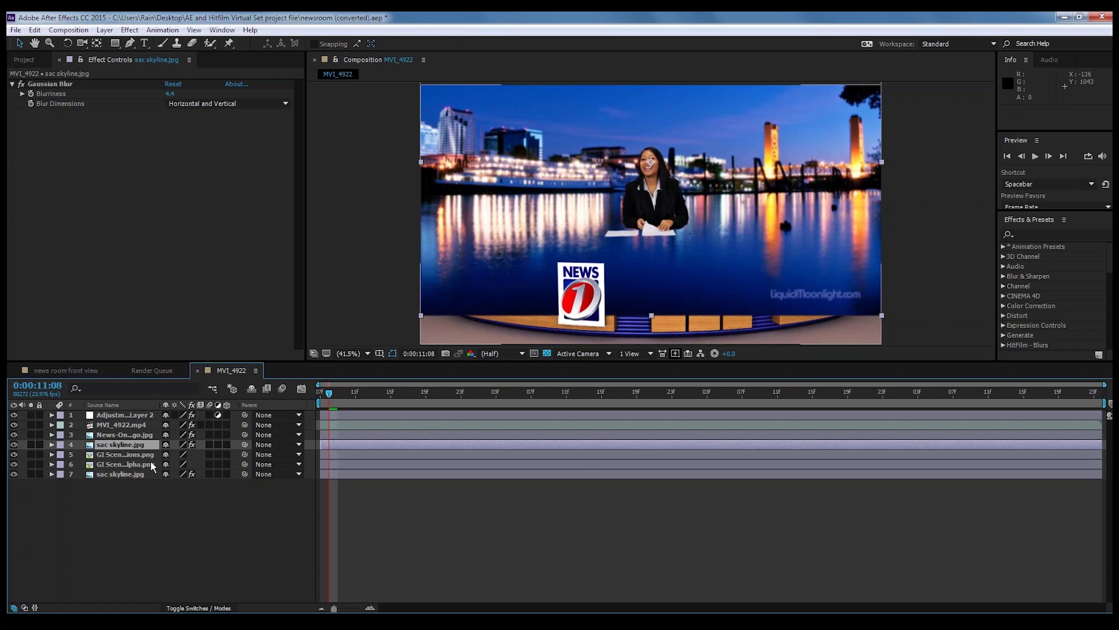
Reduce the skyline copy's opacity to 55%, move it down, and flip it vertically to a scale of 100%, -92%.
key(t)
drag(171, 454, 146, 454)
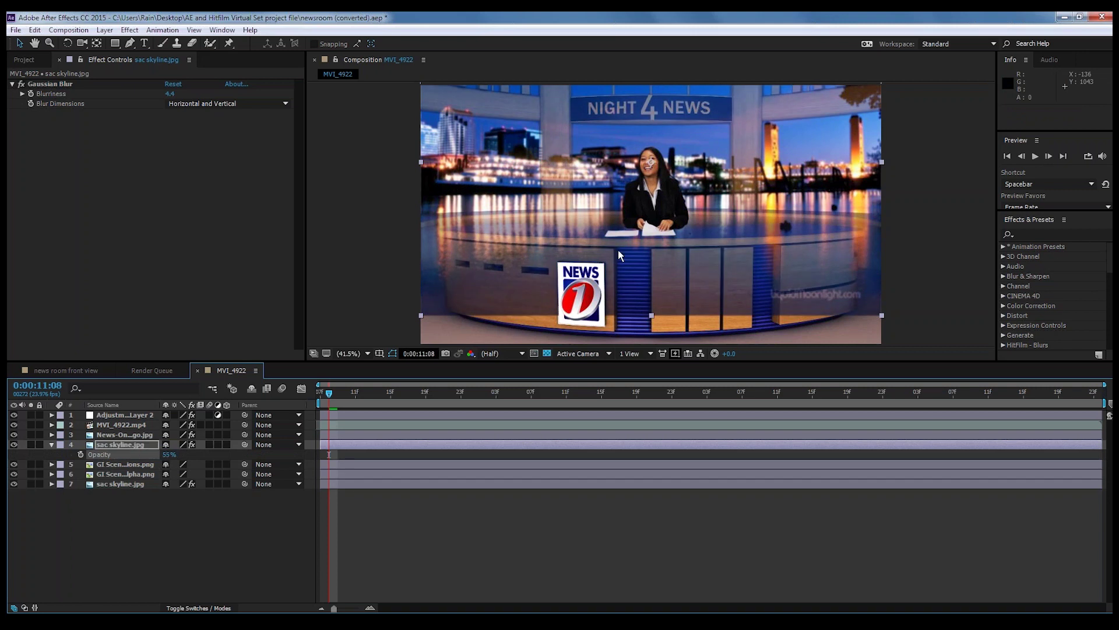
drag(672, 186, 674, 266)
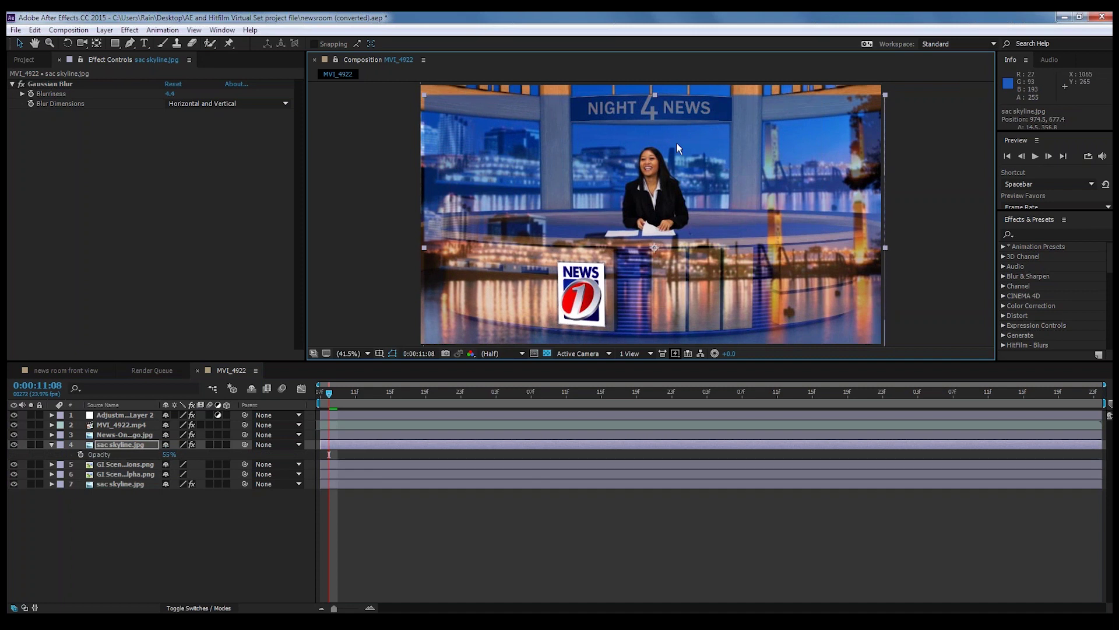
drag(656, 96, 677, 391)
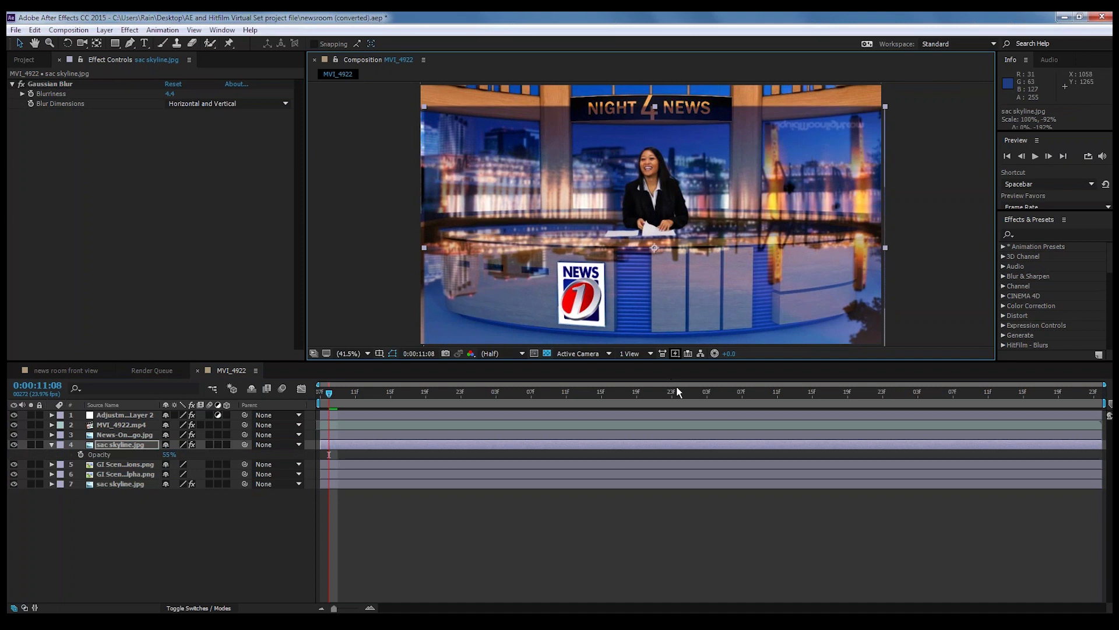
Lower the flipped skyline copy's opacity to 36% and position it at about 967, 644 to line up its reflection with the desk.
drag(673, 268, 655, 251)
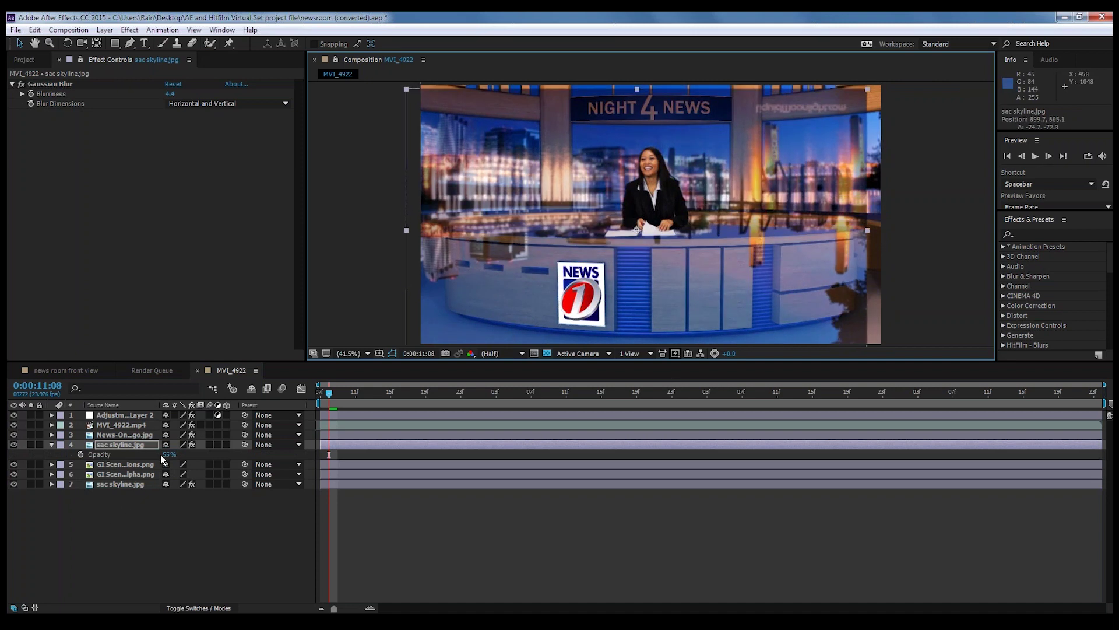
drag(165, 454, 153, 454)
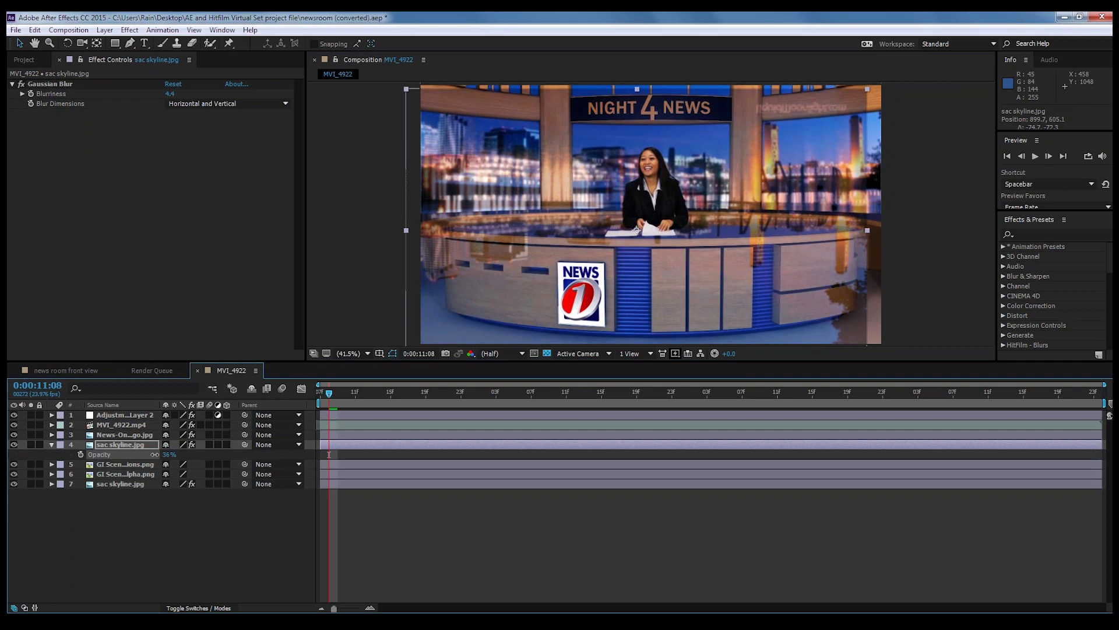
drag(768, 217, 783, 227)
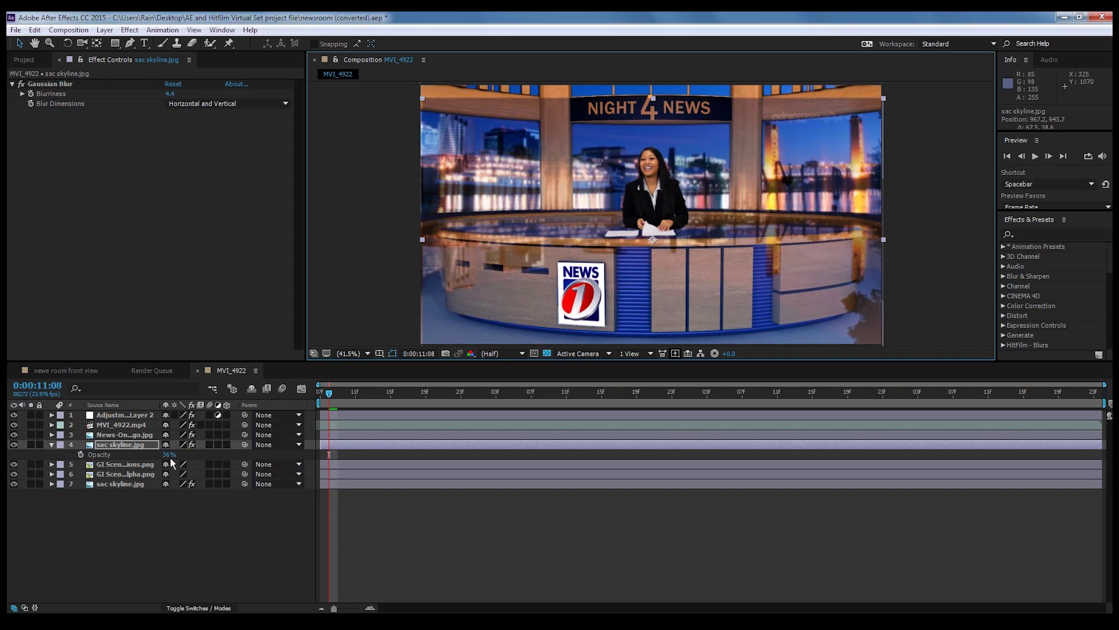
Set the flipped skyline copy's opacity to 0% and start a Pen tool mask tracing the blue desktop's back edge, left end and front edge.
drag(170, 454, 145, 458)
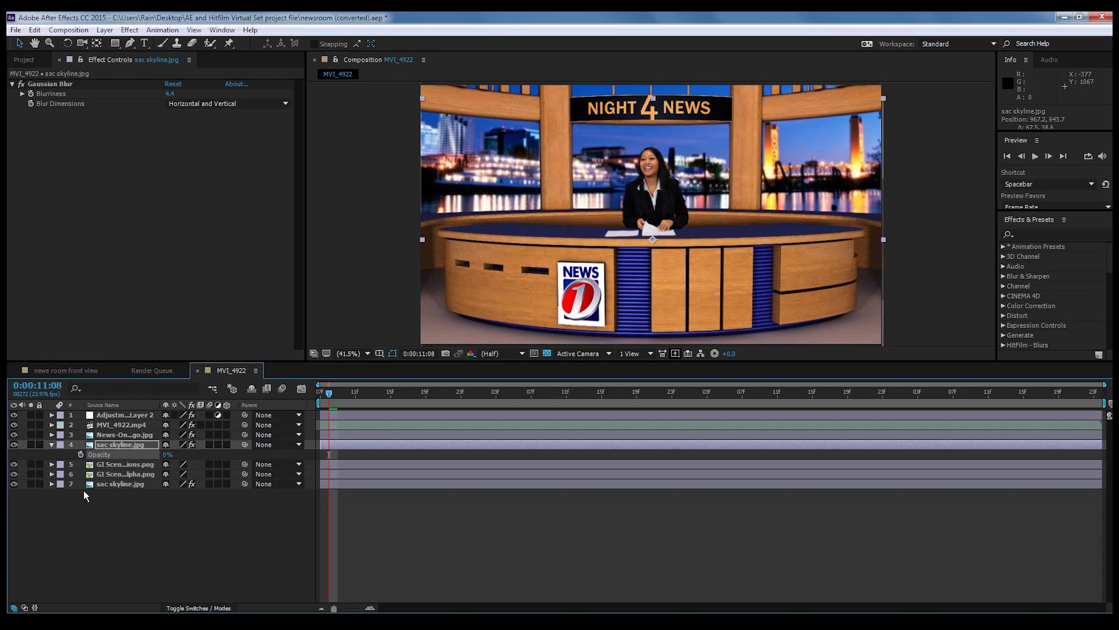
click(121, 446)
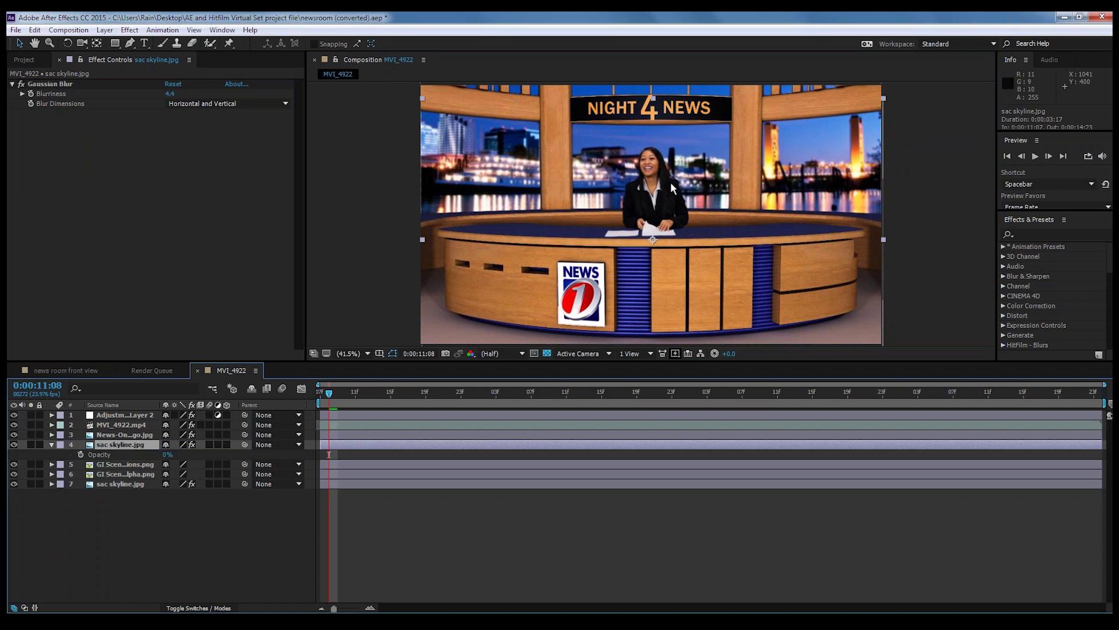
click(129, 43)
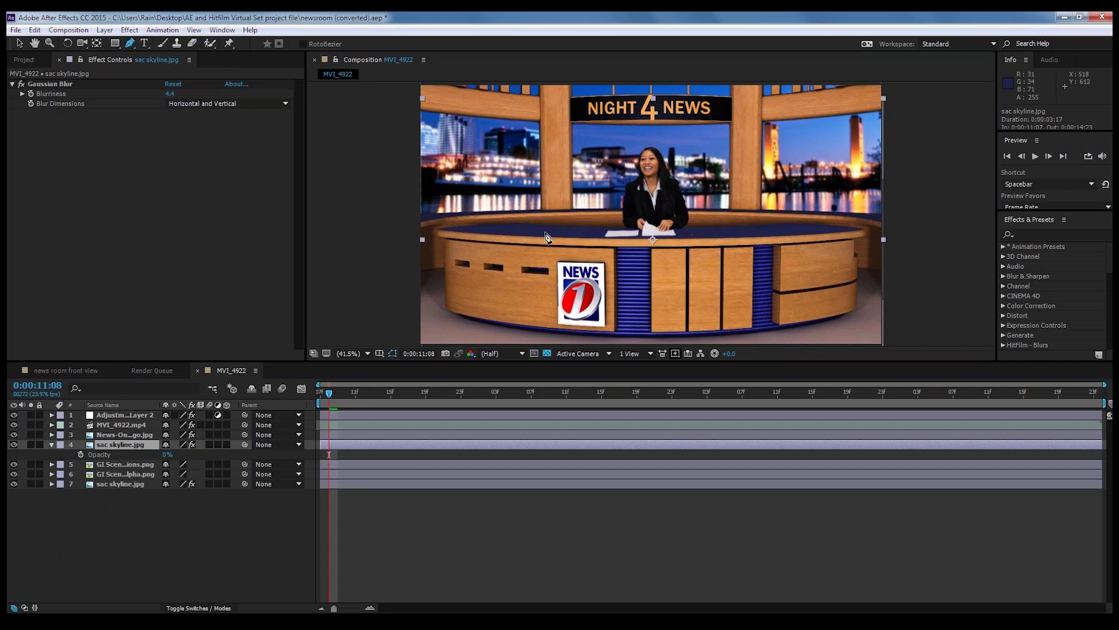
scroll(575, 233, up, 3)
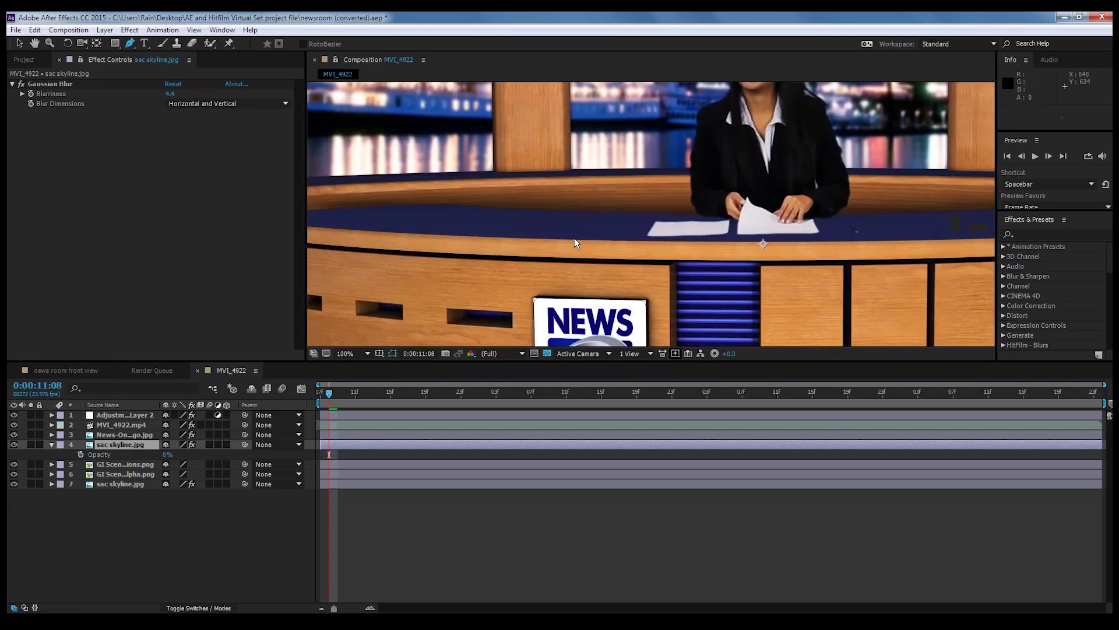
click(639, 214)
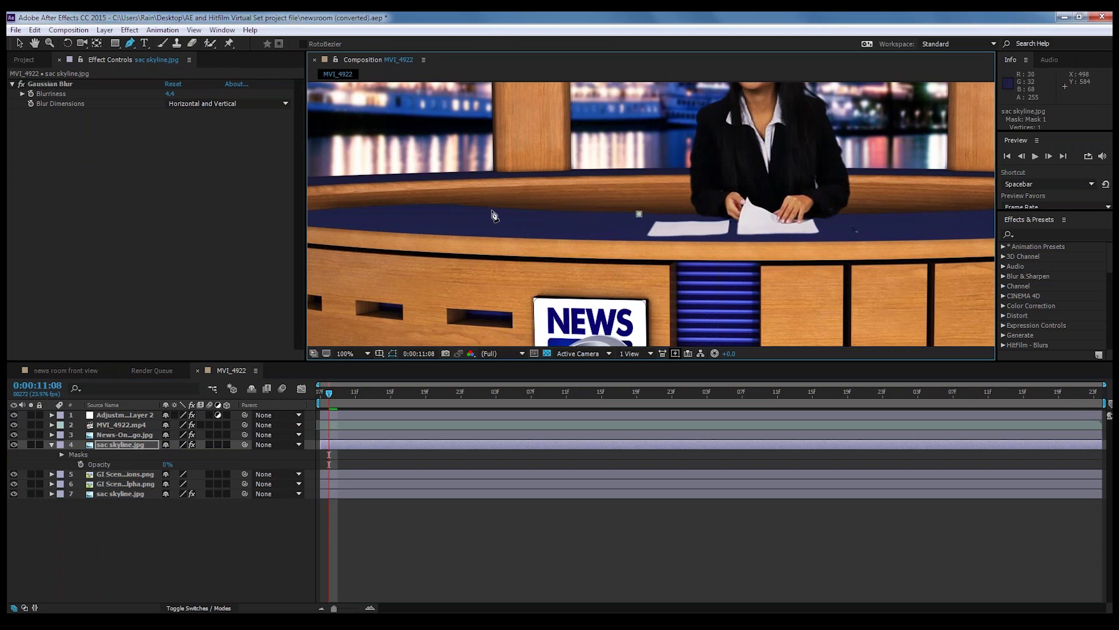
key(period)
click(618, 205)
click(565, 201)
click(439, 204)
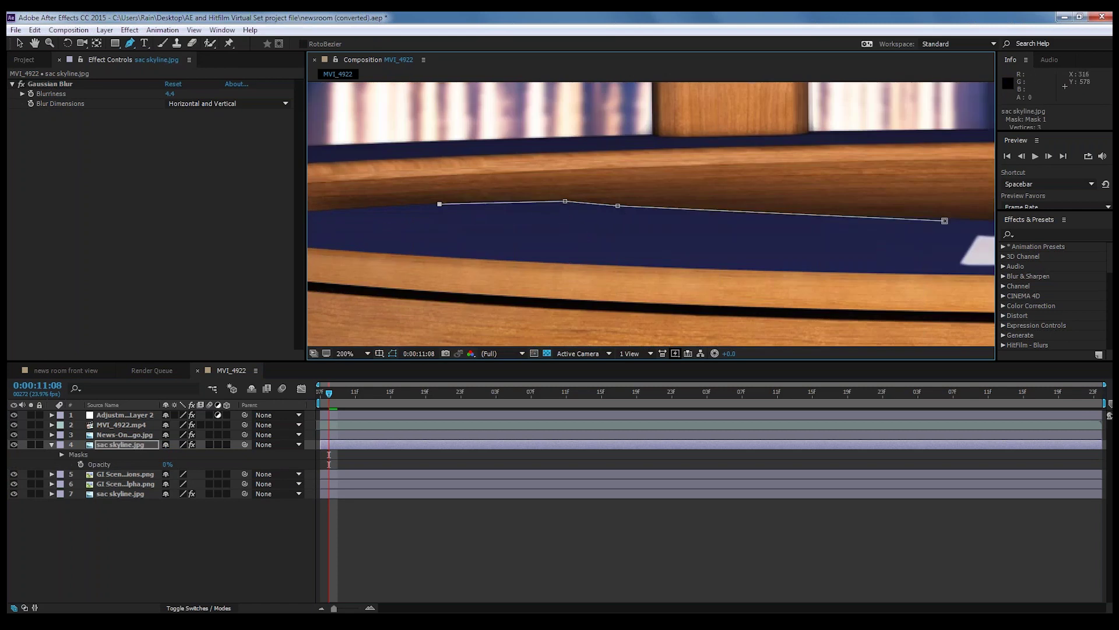
drag(417, 225, 590, 205)
click(425, 192)
click(311, 209)
click(542, 233)
click(911, 250)
Continue the mask along the desktop's front edge, around its right end and back behind the presenter, closing it at the first vertex.
key(comma)
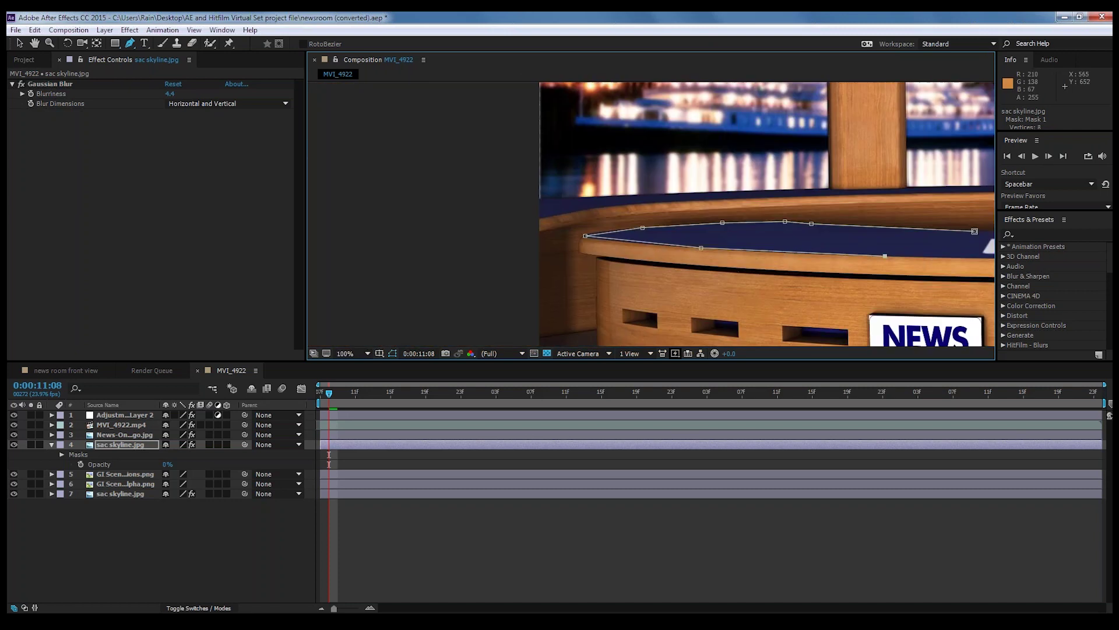
key(h)
drag(869, 273, 545, 251)
click(723, 257)
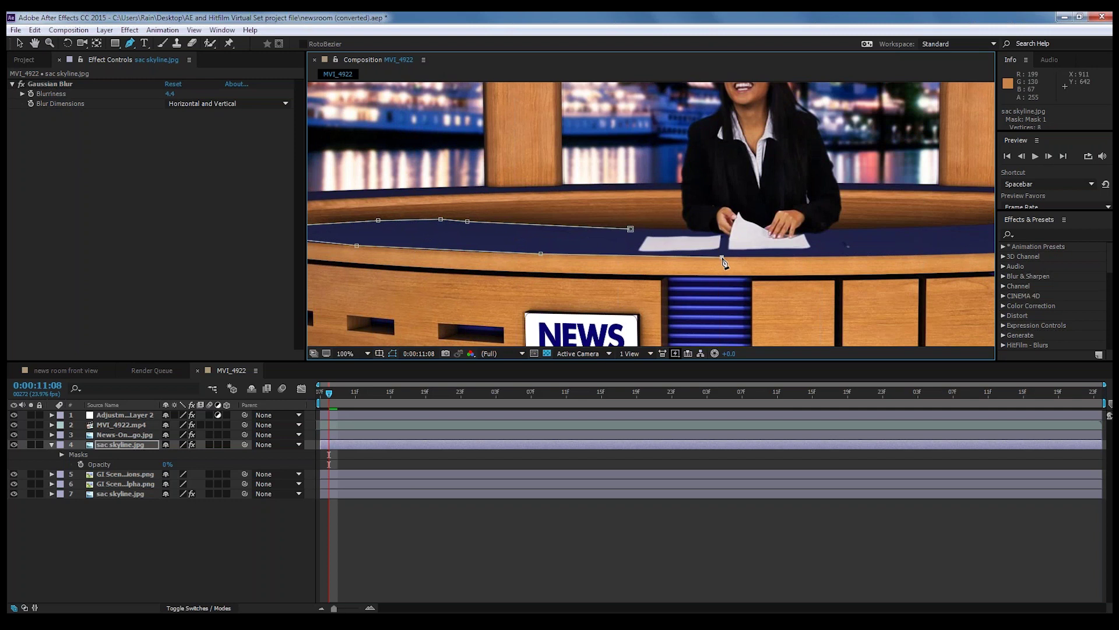
click(940, 257)
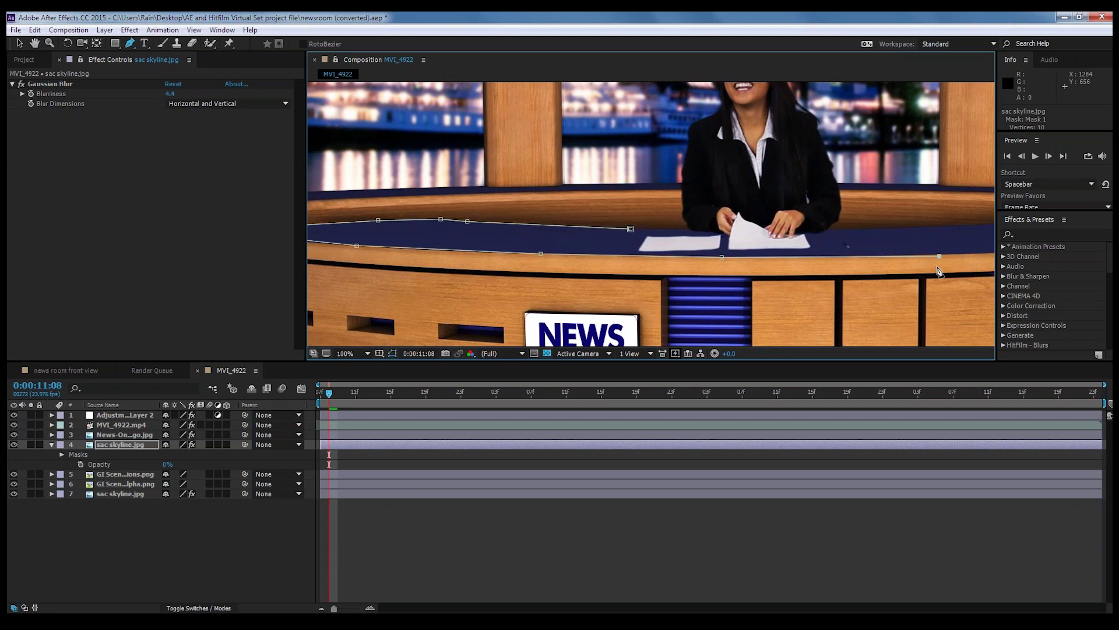
drag(940, 273, 764, 288)
click(898, 267)
drag(889, 289, 754, 315)
click(947, 279)
click(848, 266)
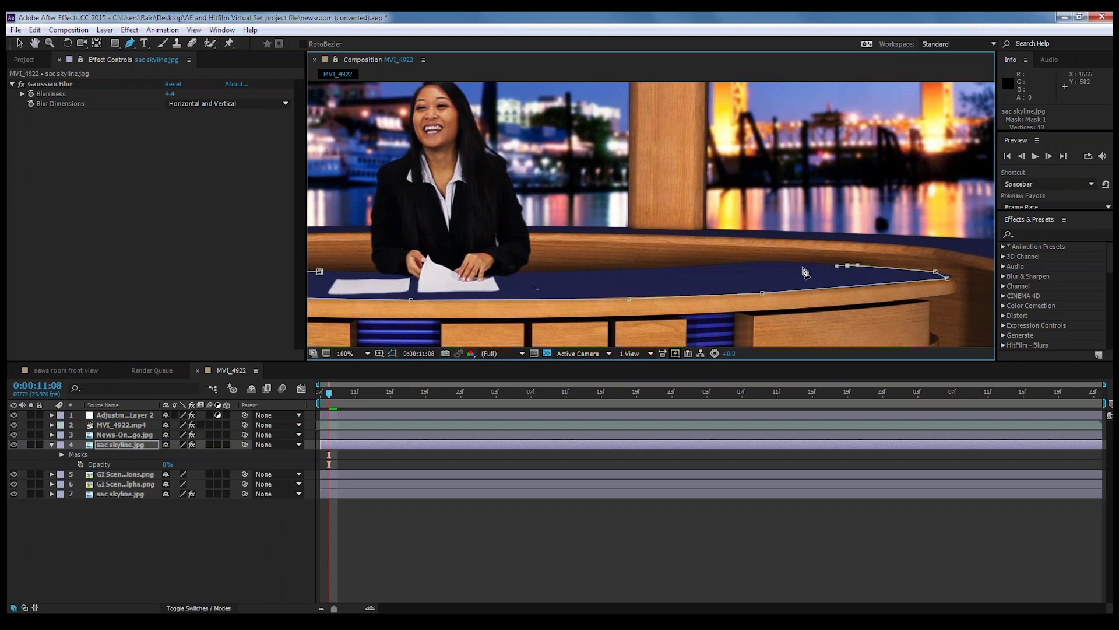
click(761, 260)
click(618, 269)
click(503, 269)
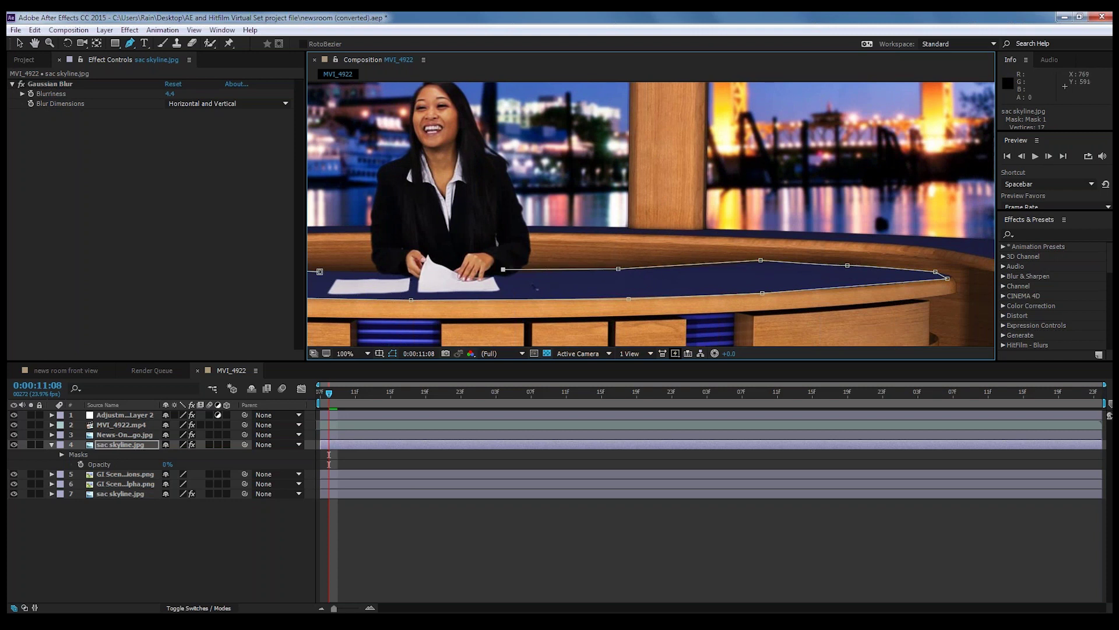
click(319, 271)
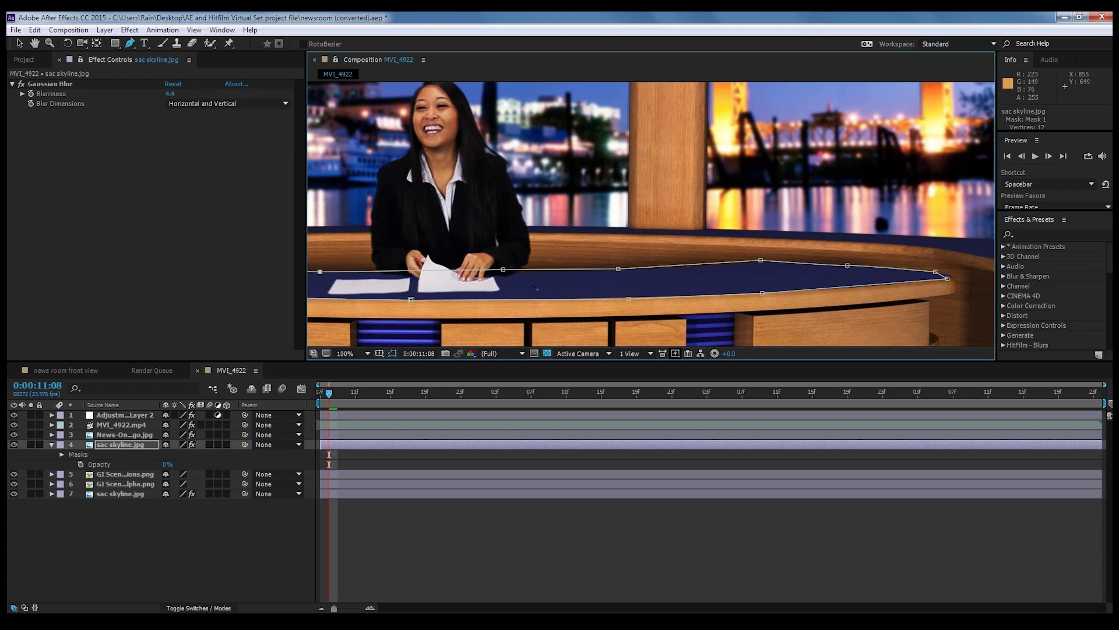
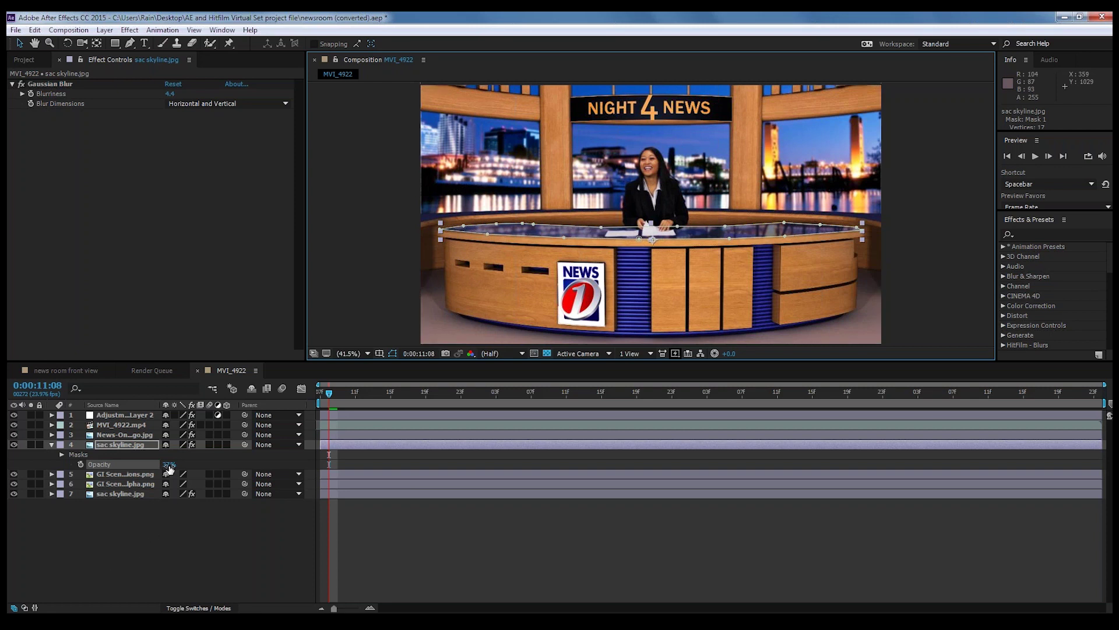
Feather the flipped skyline copy's desktop mask by 16 pixels to soften its edges.
click(62, 454)
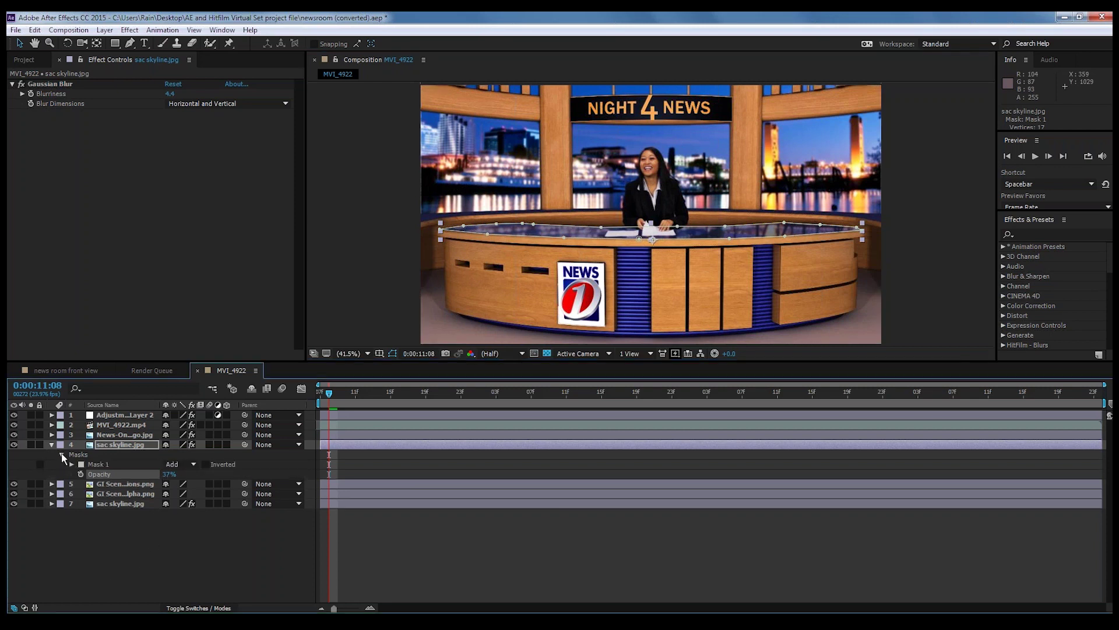
click(70, 464)
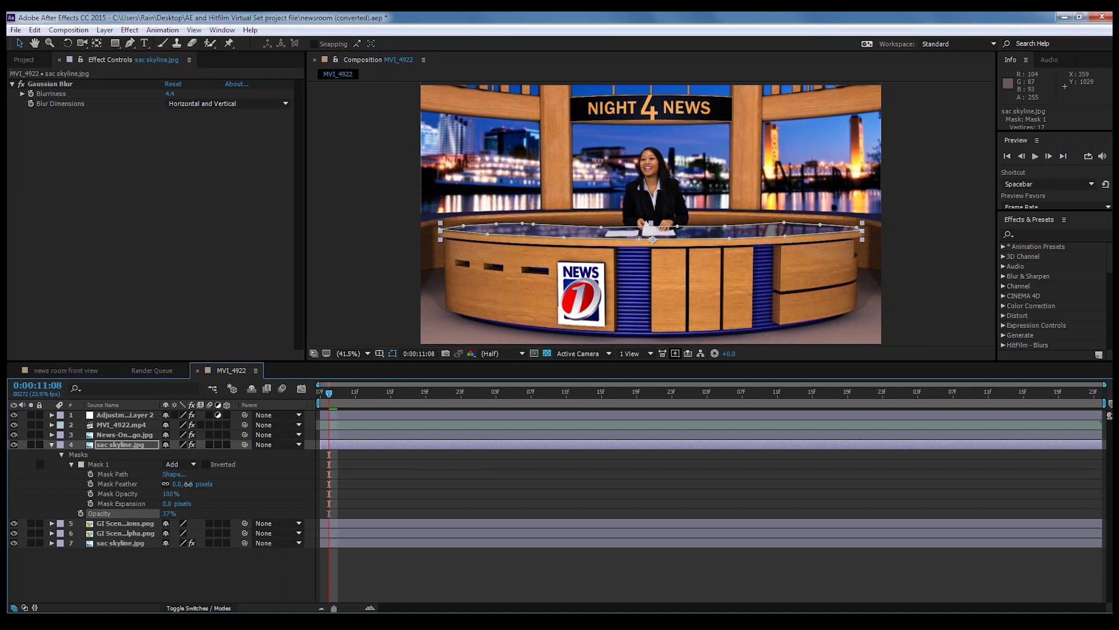
drag(189, 487, 198, 483)
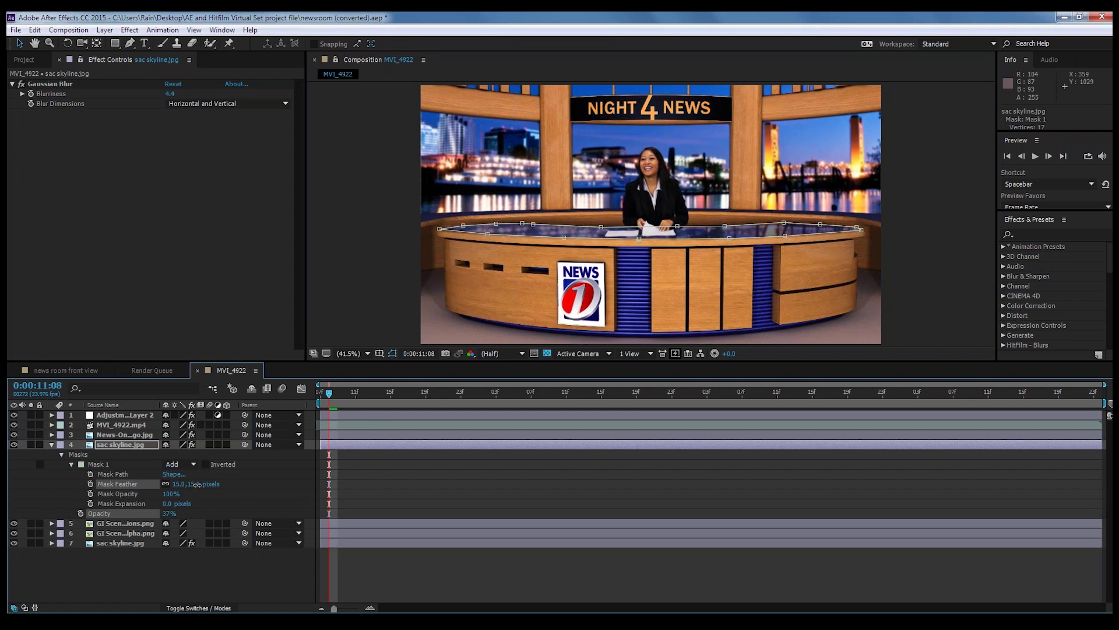
click(176, 569)
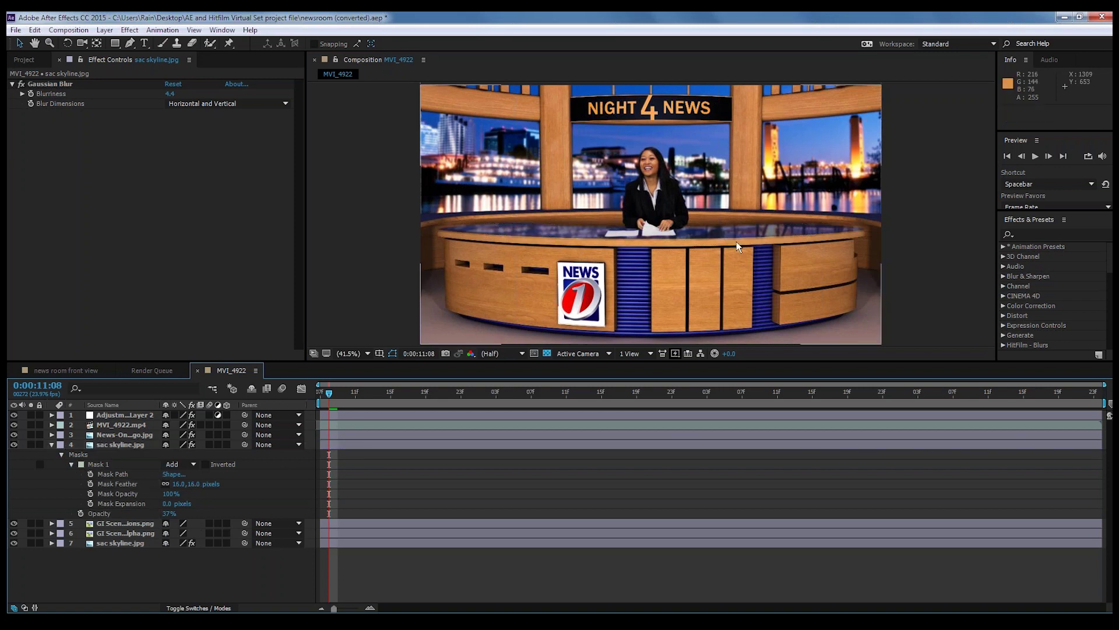
Lower the flipped skyline copy's opacity to 22%.
click(804, 233)
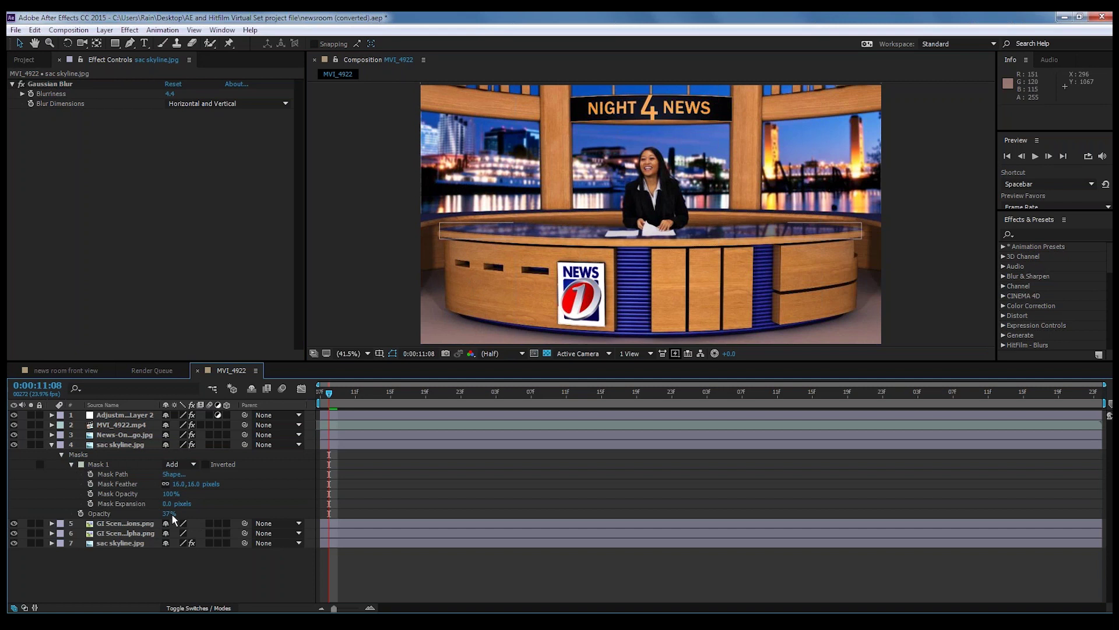
drag(173, 514, 157, 514)
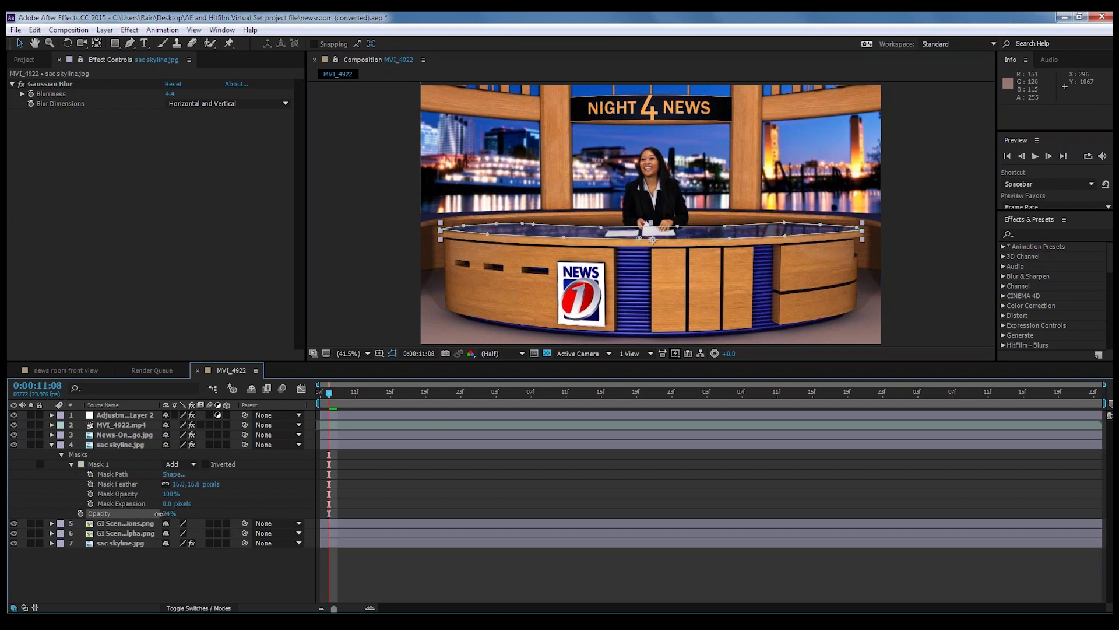
mouse_move(157, 514)
mouse_down()
mouse_move(179, 514)
mouse_move(161, 517)
mouse_up()
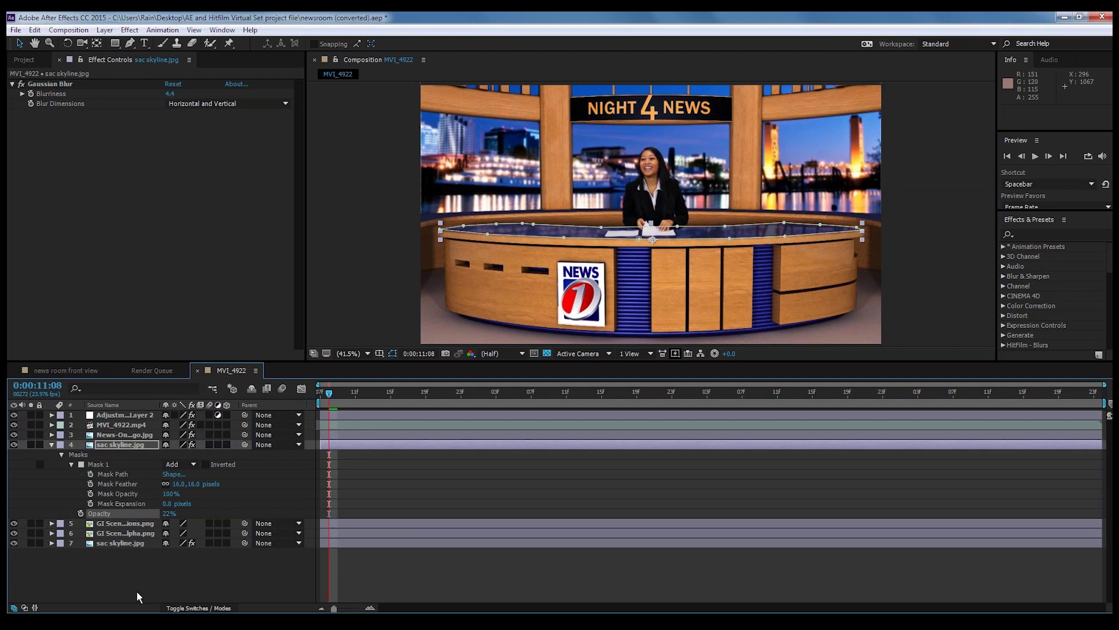
click(150, 578)
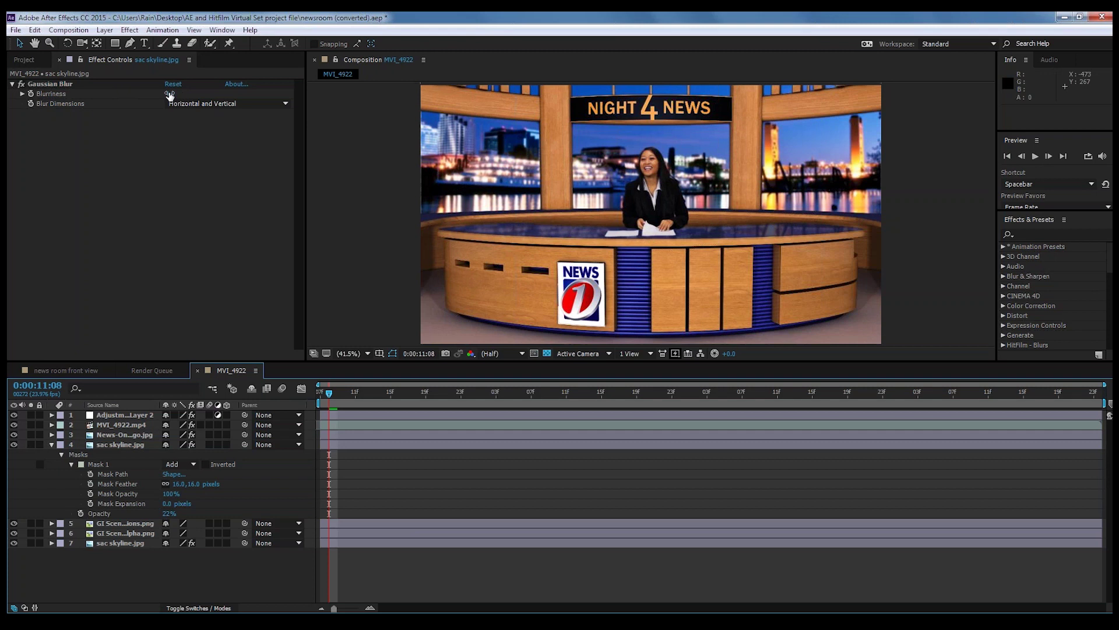
Increase the Gaussian Blur blurriness on the flipped skyline copy to about 9 and collapse the layer's properties.
drag(169, 95, 204, 94)
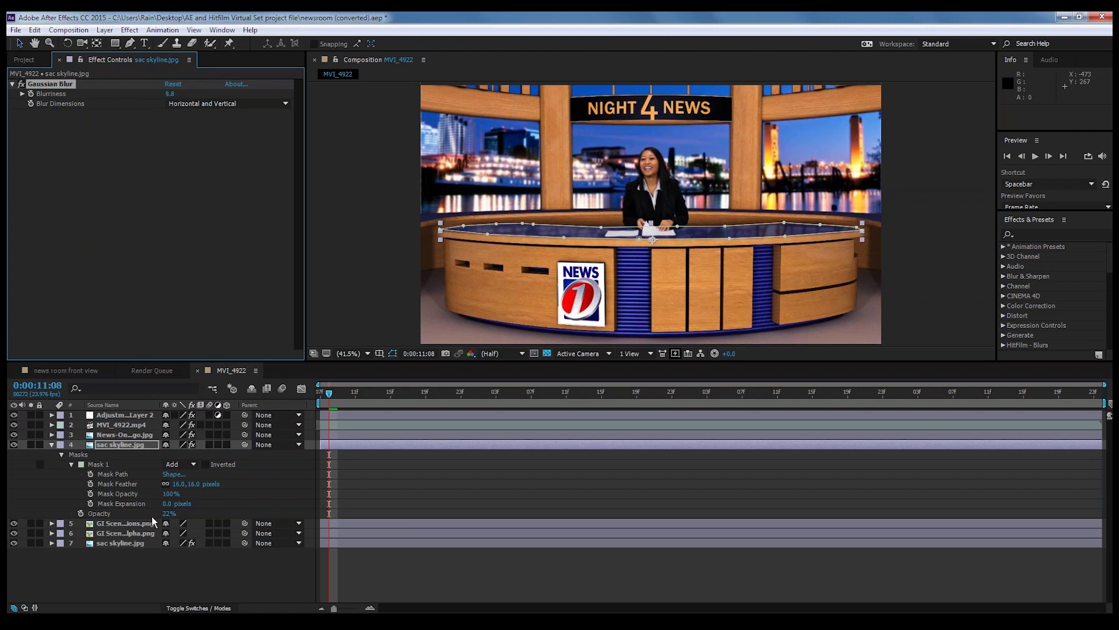
click(162, 568)
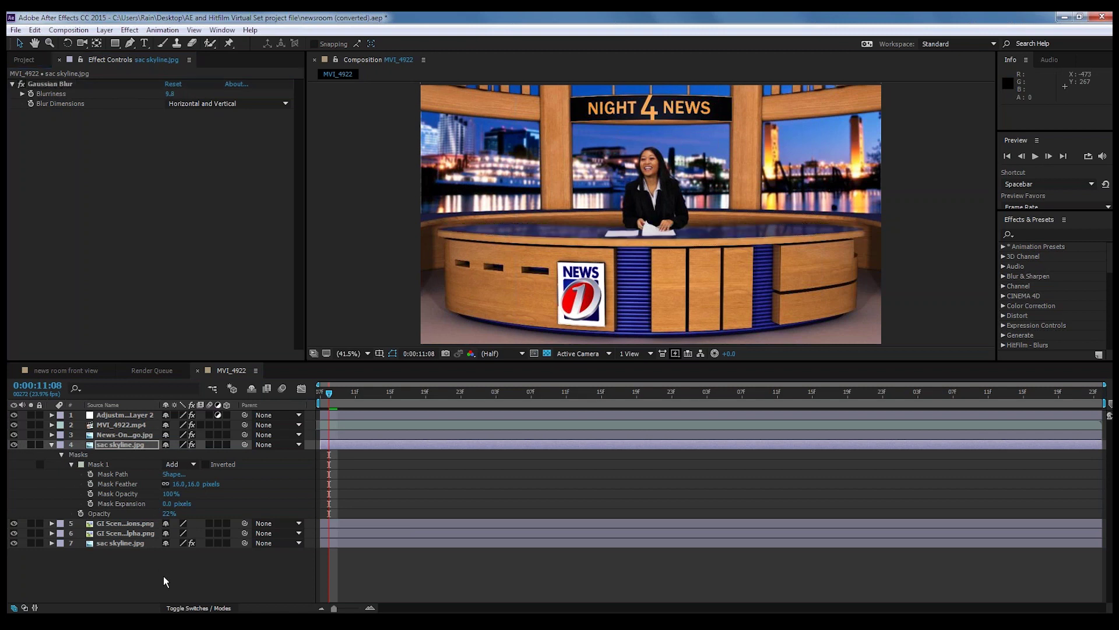
click(51, 445)
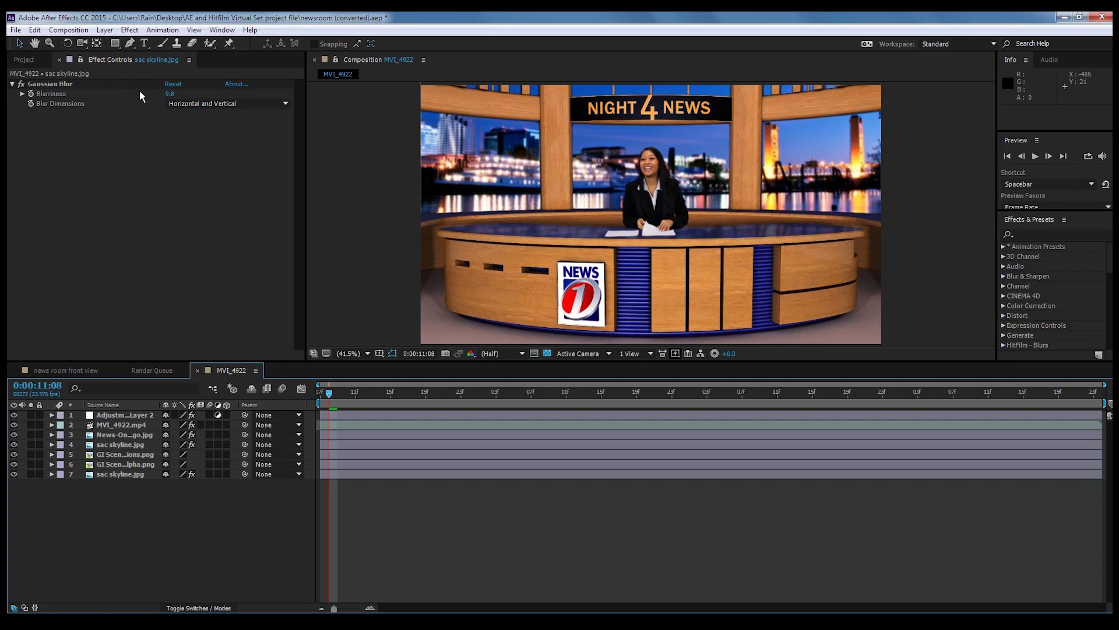
Add a new null object to the MVI_4922 composition.
click(105, 29)
mouse_move(119, 46)
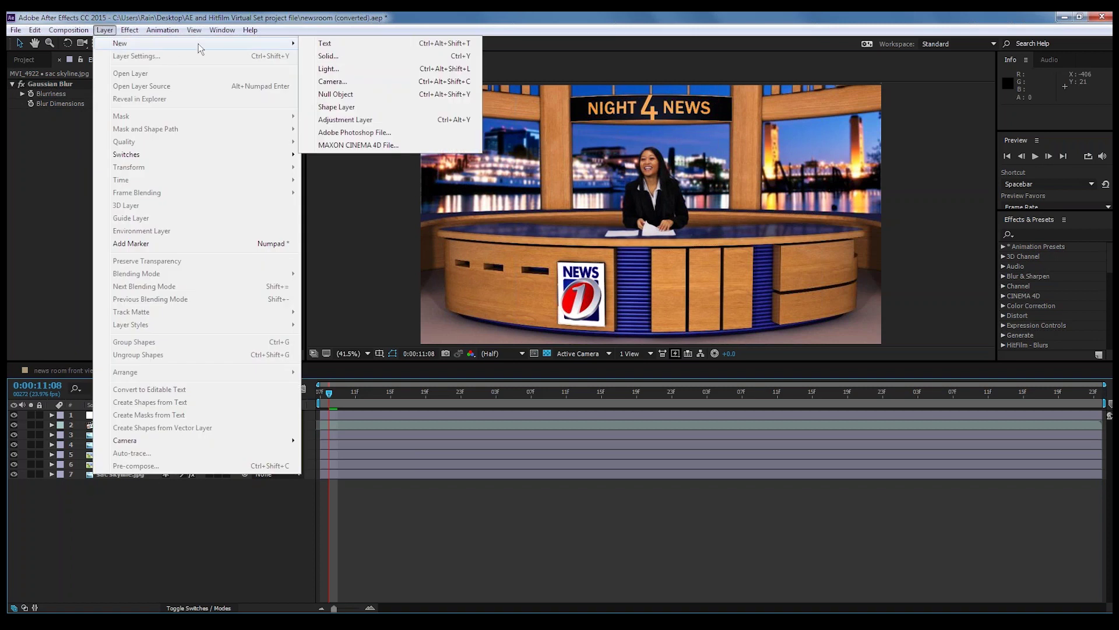
click(353, 94)
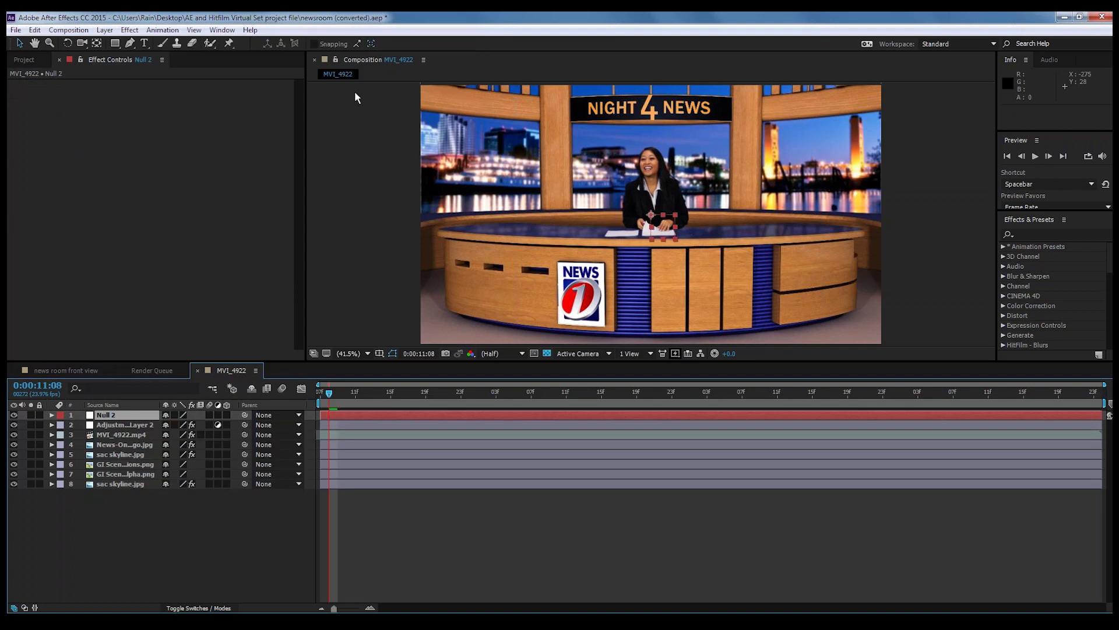
click(224, 551)
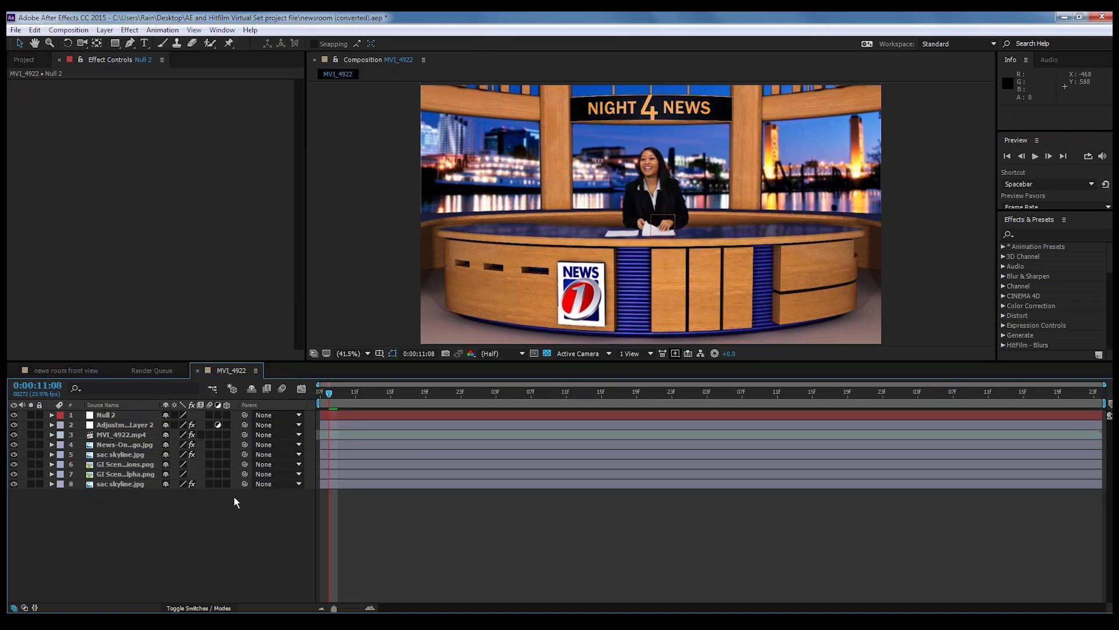
Set a 100% Scale keyframe on the null object at 0:00:11:07.
click(323, 391)
click(51, 415)
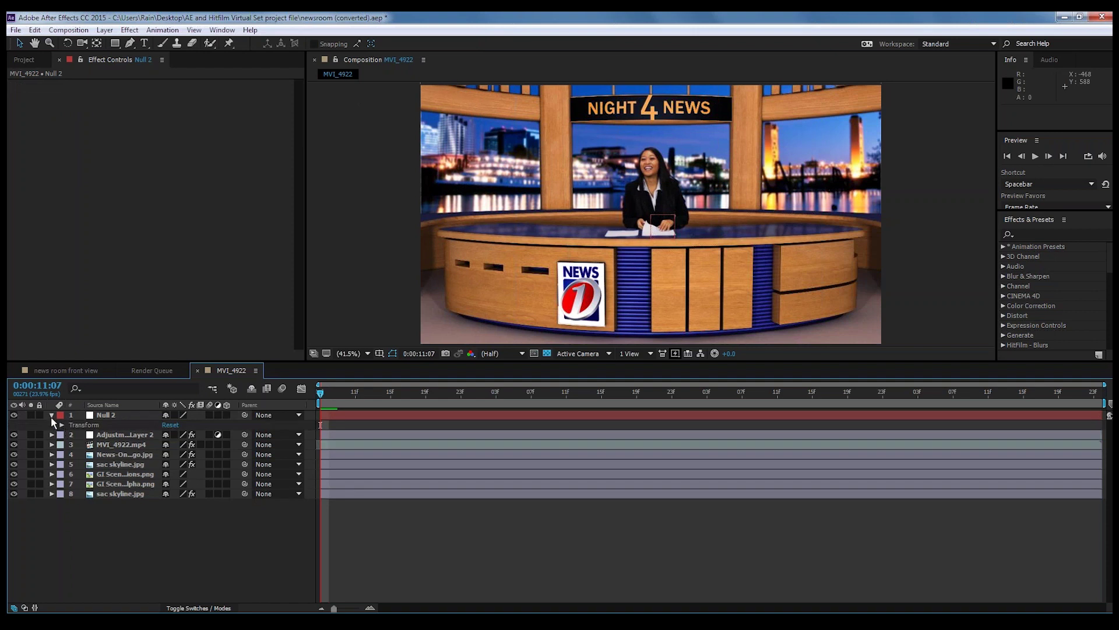
click(52, 415)
click(100, 415)
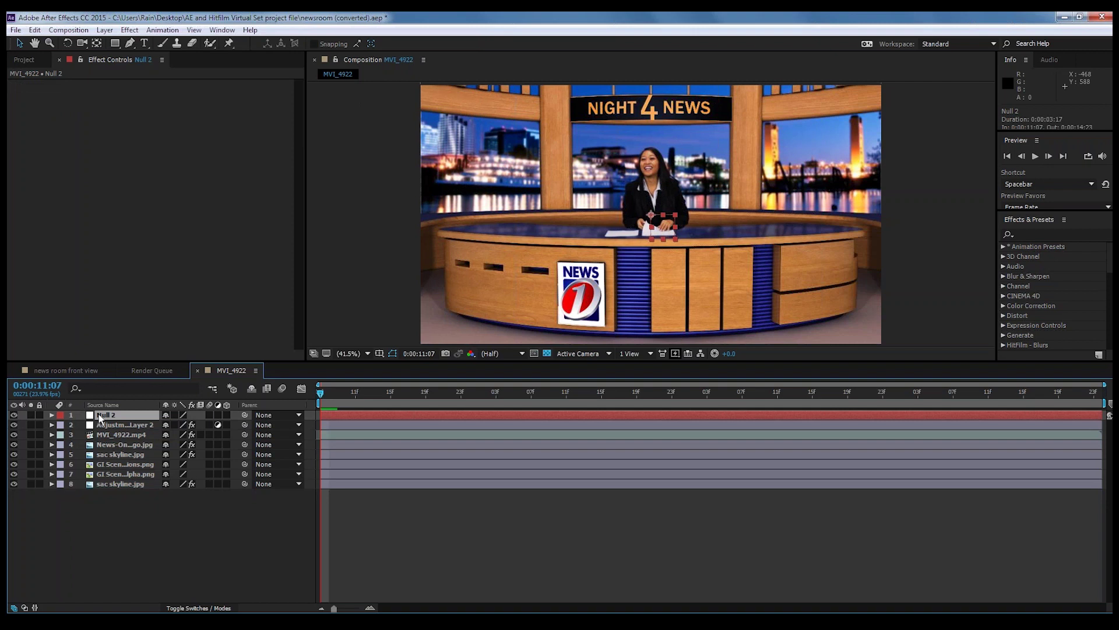
key(s)
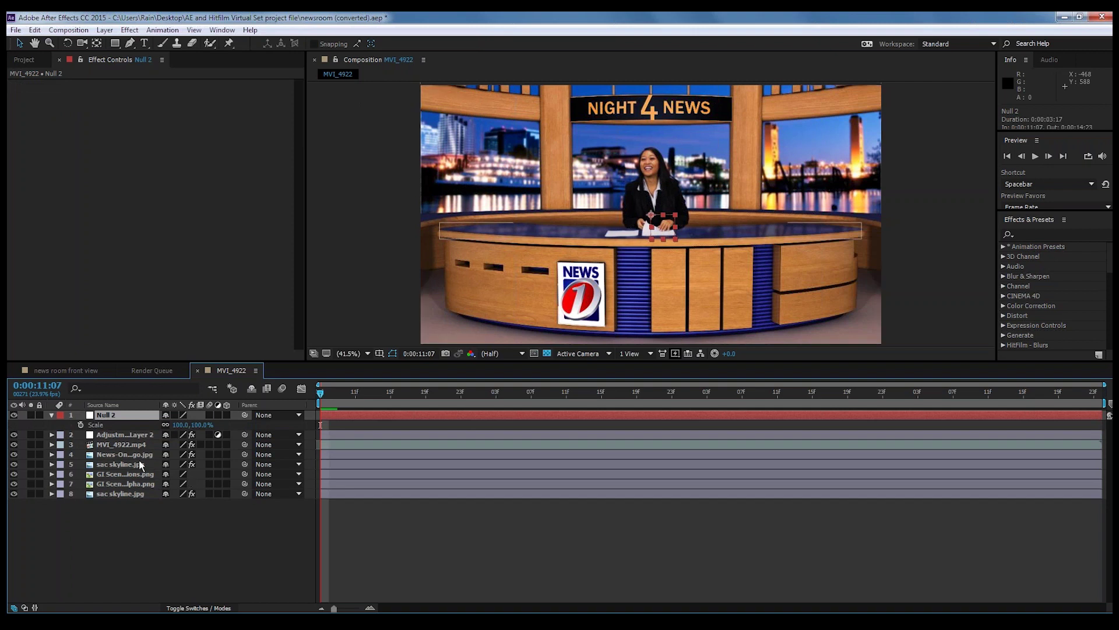
click(82, 425)
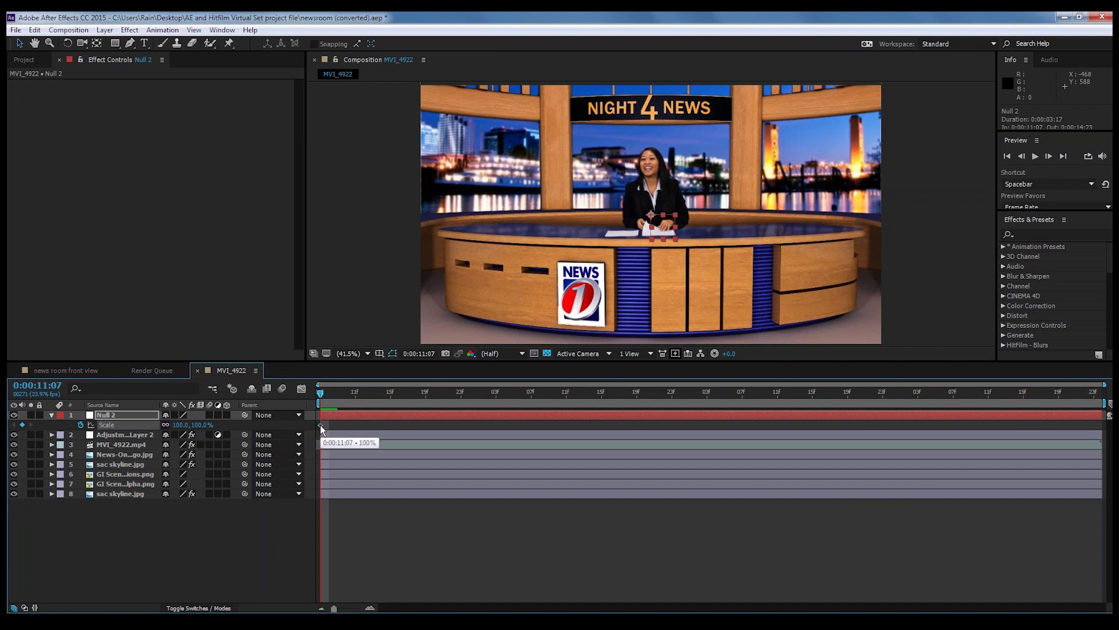
Add a larger Scale keyframe to the null at 0:00:13:04, then bring the playhead back to 0:00:11:07.
drag(321, 393, 717, 388)
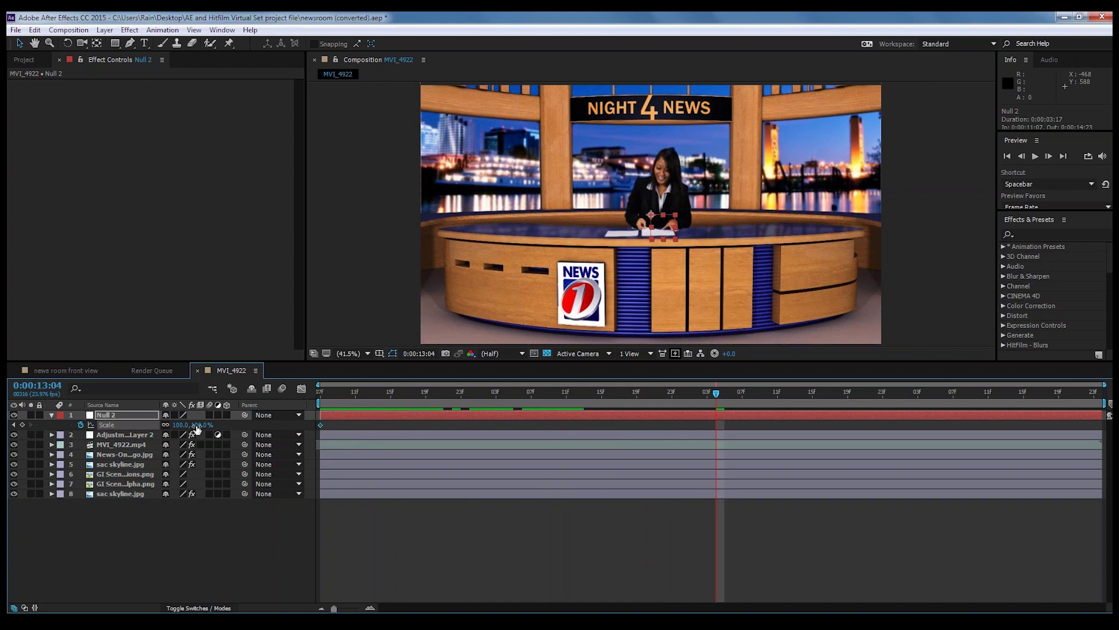
drag(197, 429, 215, 426)
drag(718, 400, 476, 386)
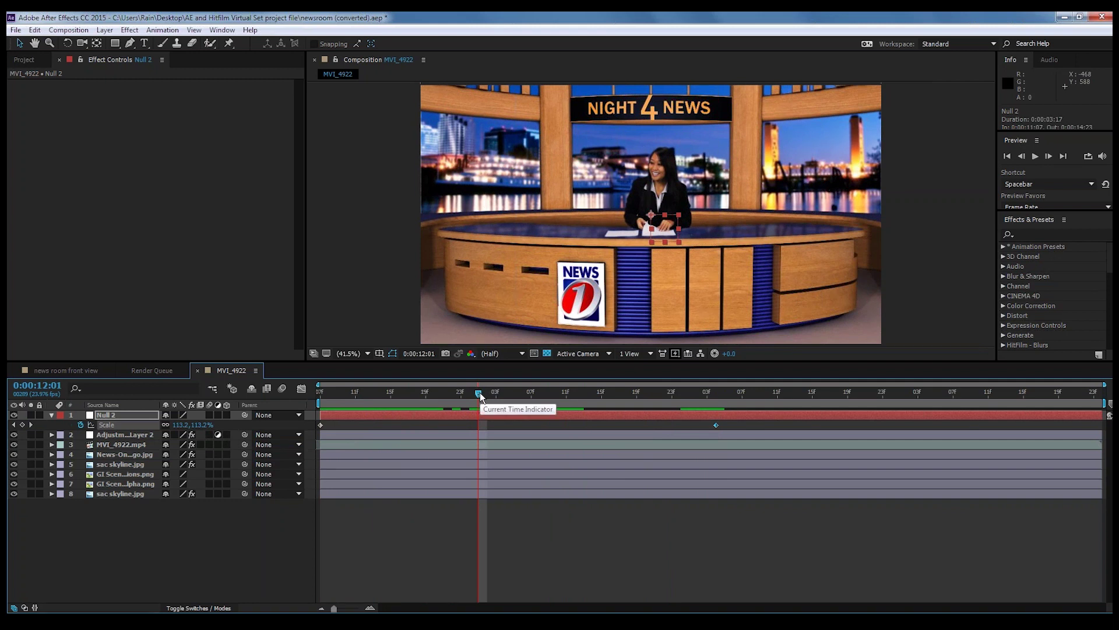
drag(480, 393, 321, 393)
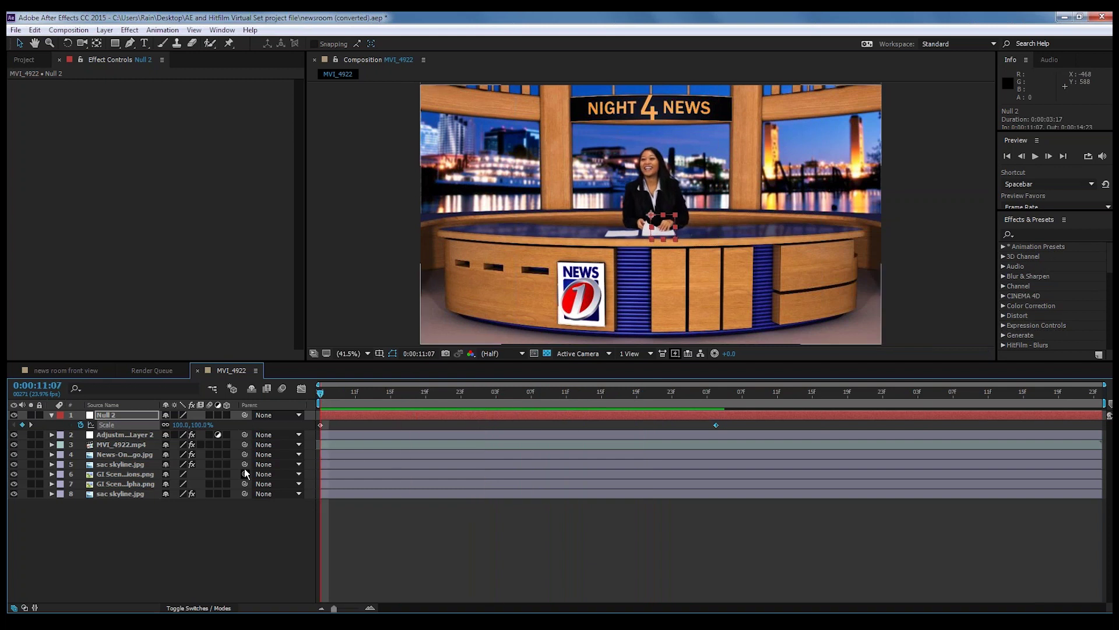
Parent every layer from the adjustment layer down to the bottom skyline to the null, and preview the zoom.
click(133, 436)
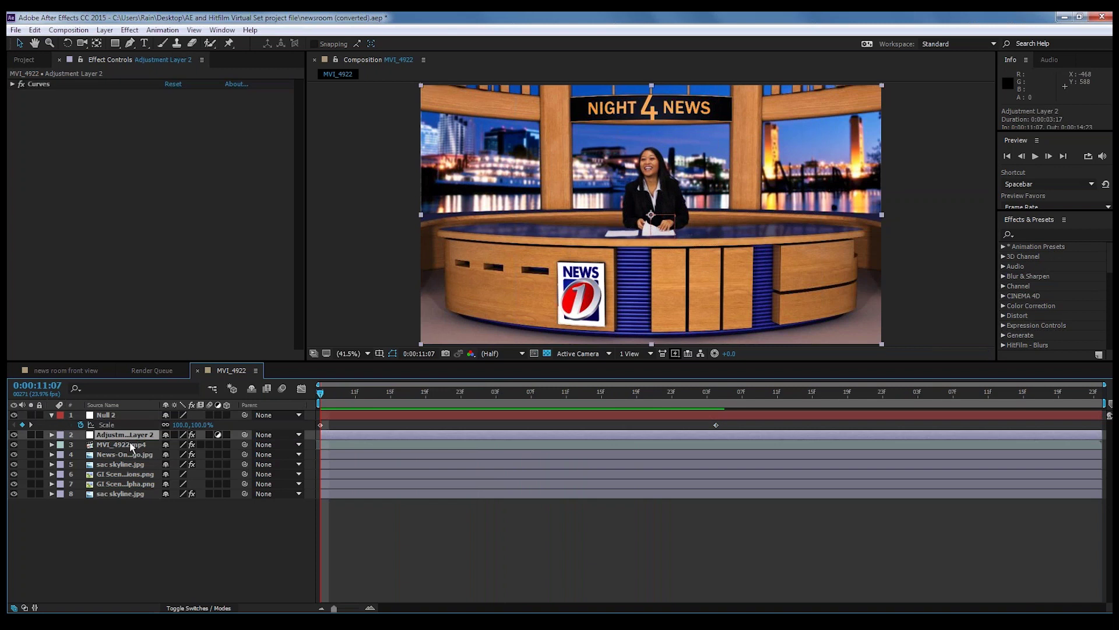
shift+click(125, 493)
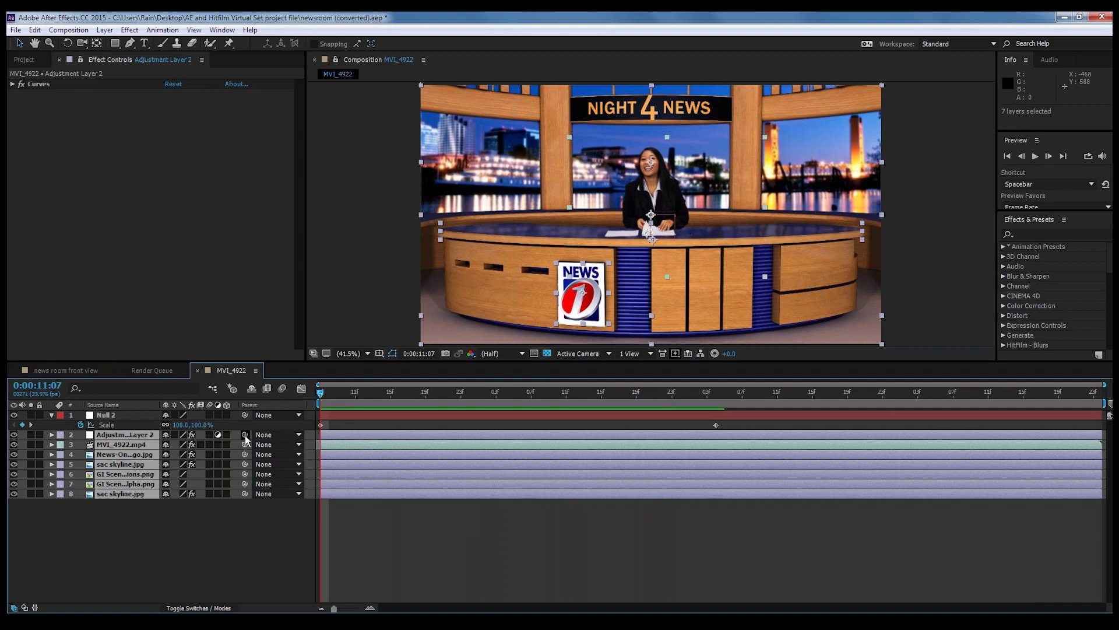
drag(245, 435, 109, 417)
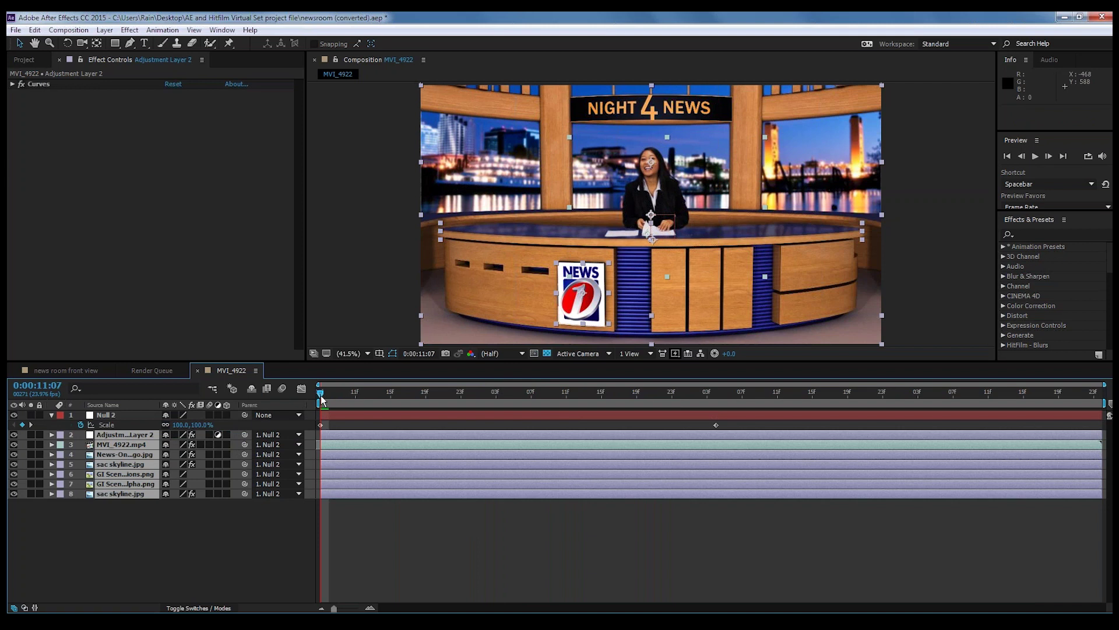
key(space)
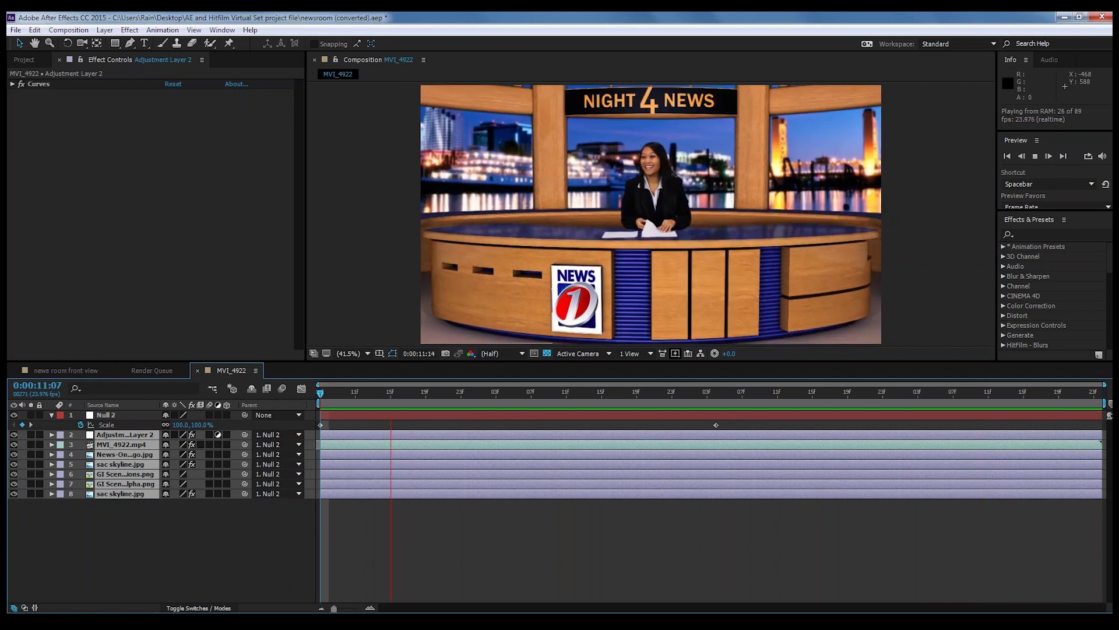
key(space)
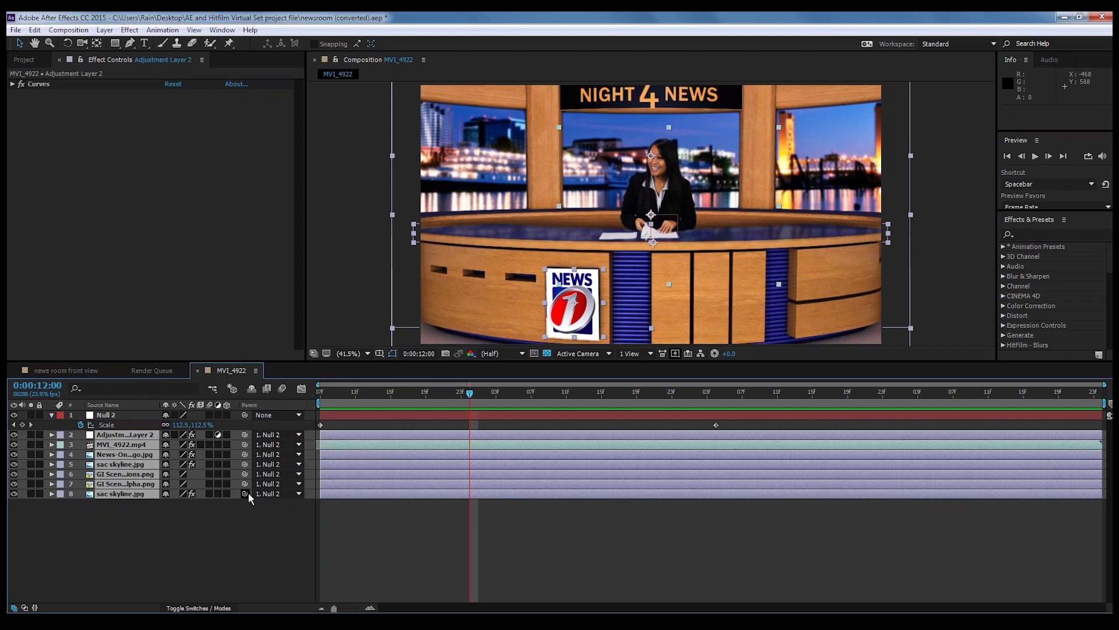
Delete the null object with the playhead at 0:00:12:00.
click(141, 520)
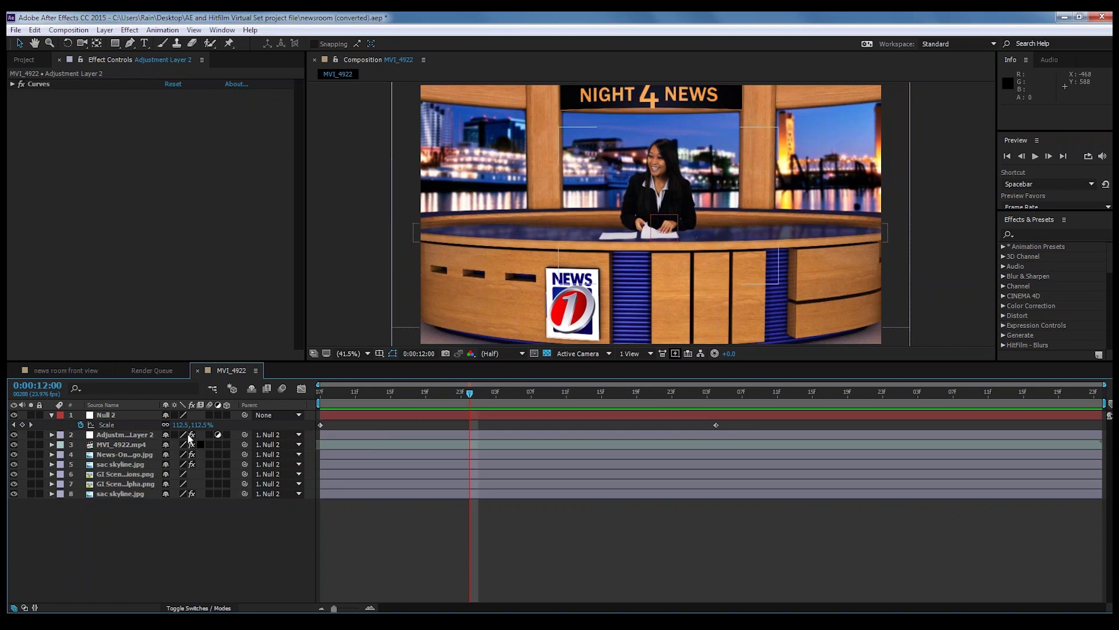
click(107, 415)
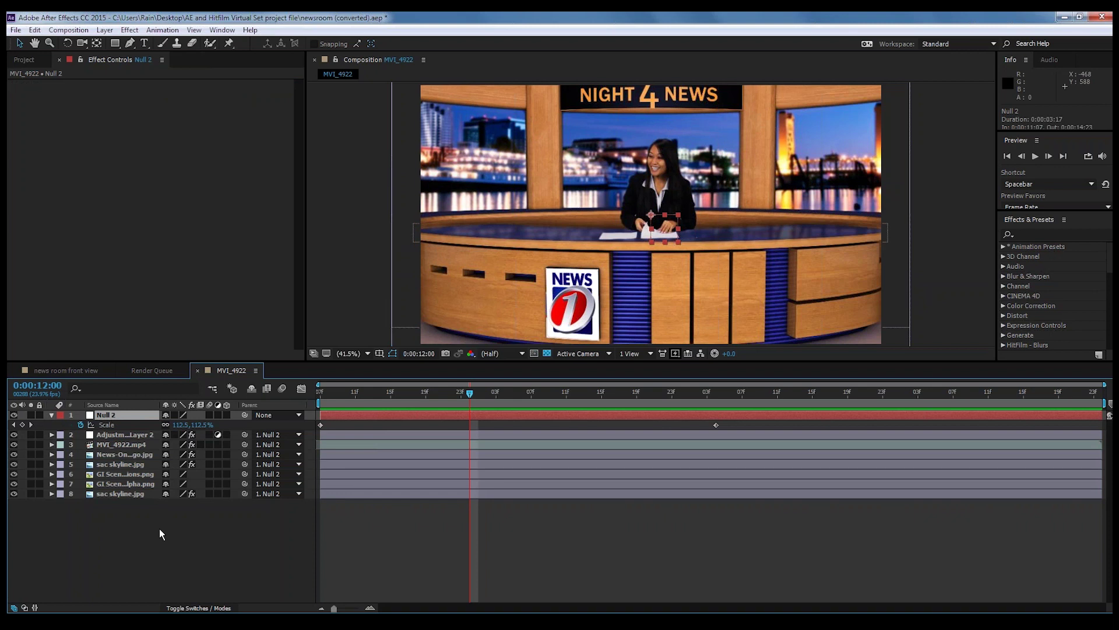
key(Delete)
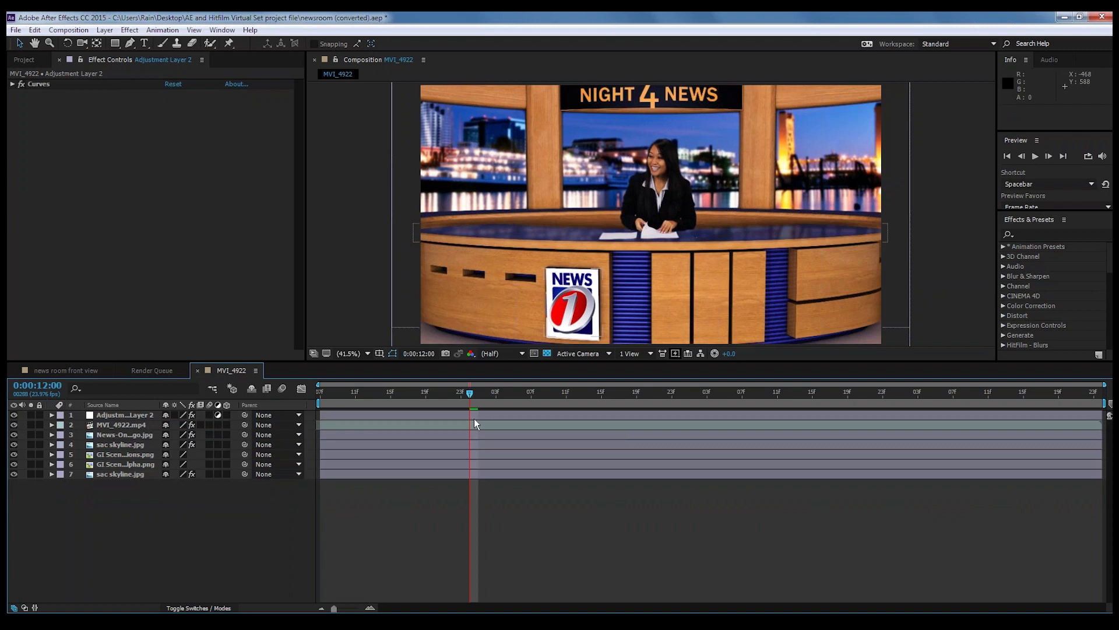
Return to 0:00:11:07, make all seven layers 3D, and add a two-node camera named Camera 1 with a 78.13 mm focal length.
drag(470, 394, 308, 412)
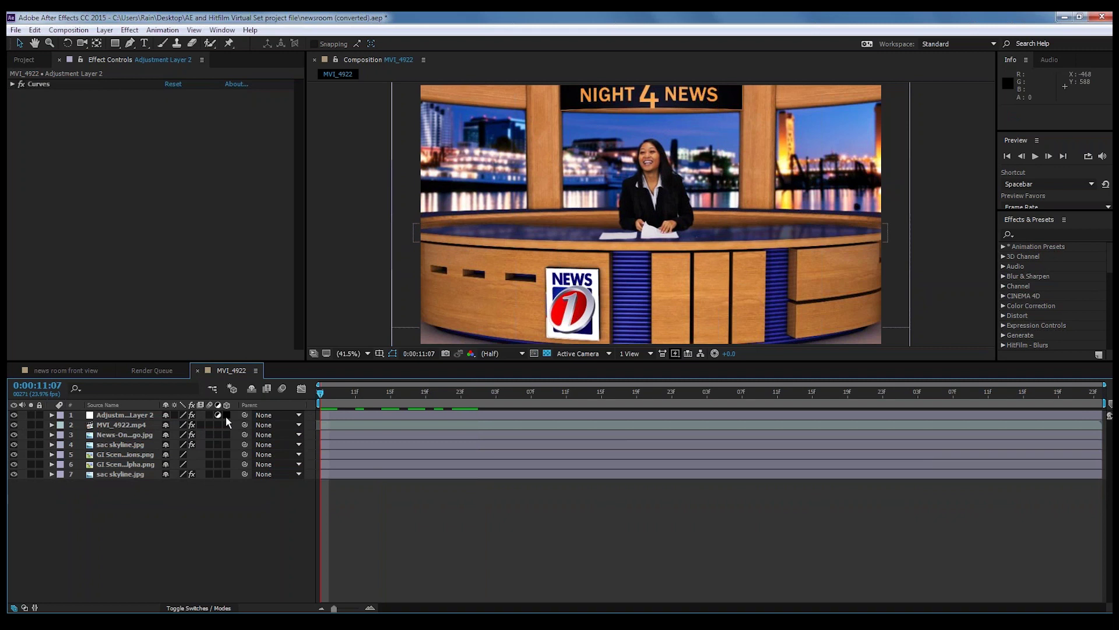
drag(227, 415, 227, 426)
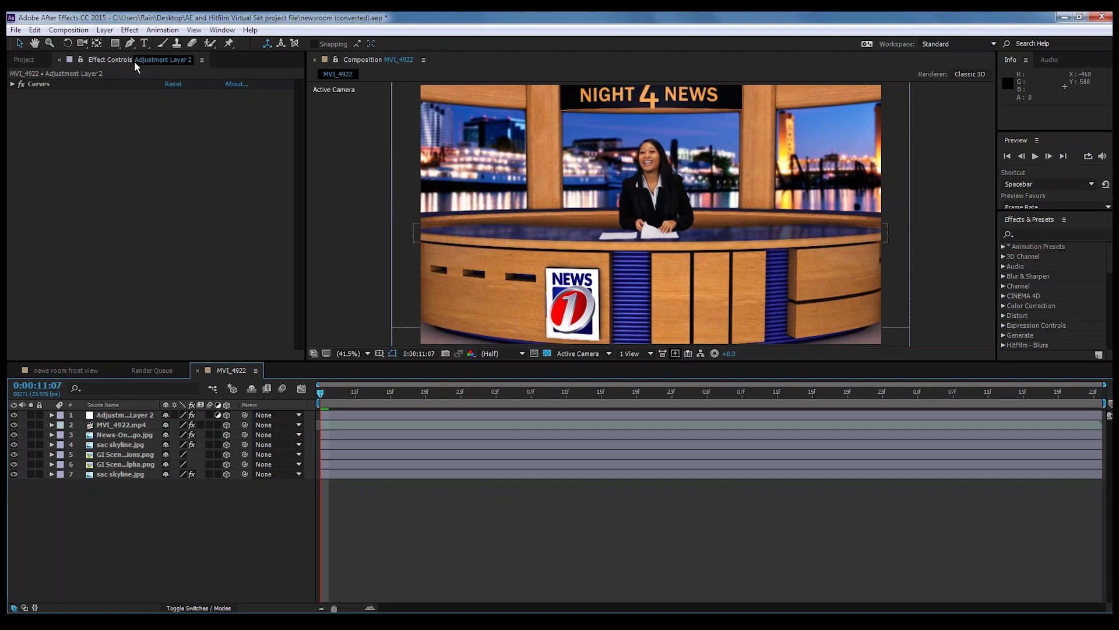
click(105, 31)
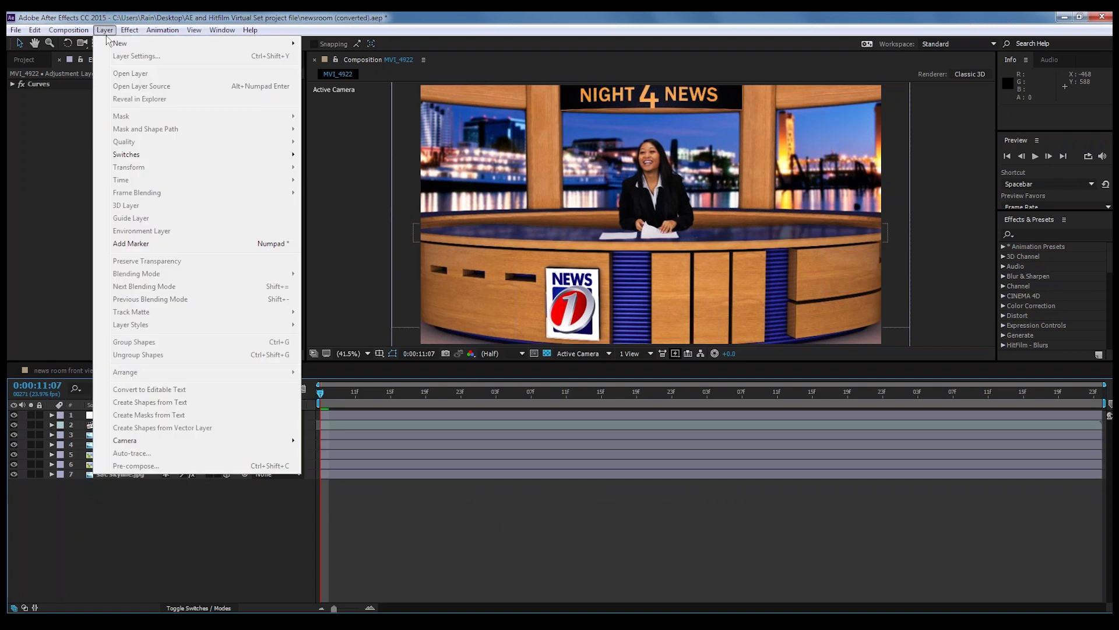
mouse_move(125, 44)
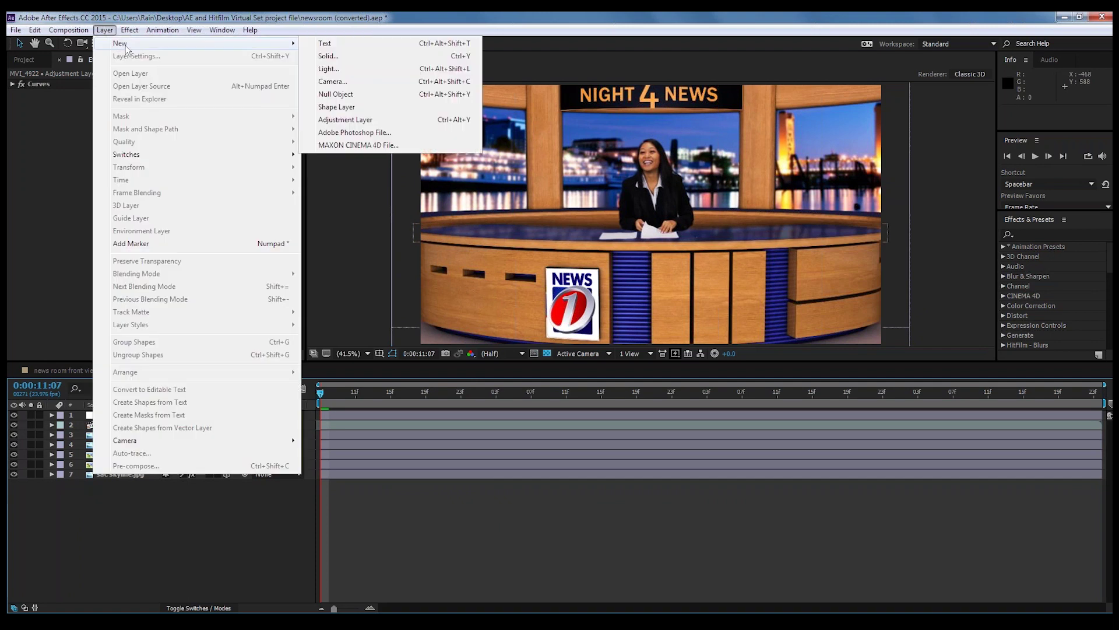
click(337, 83)
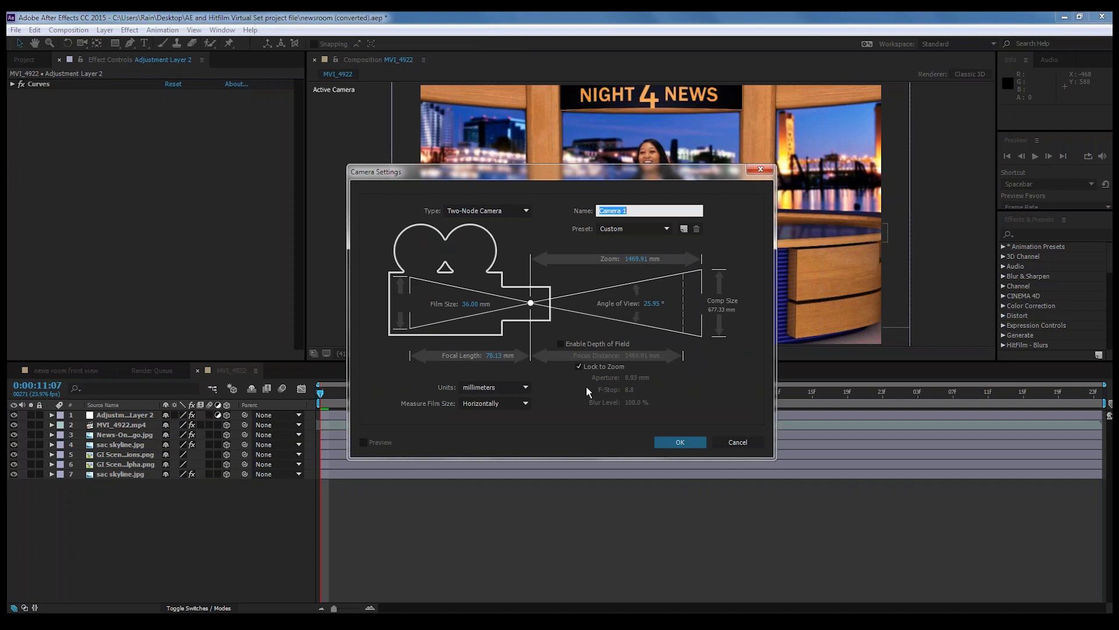
click(679, 442)
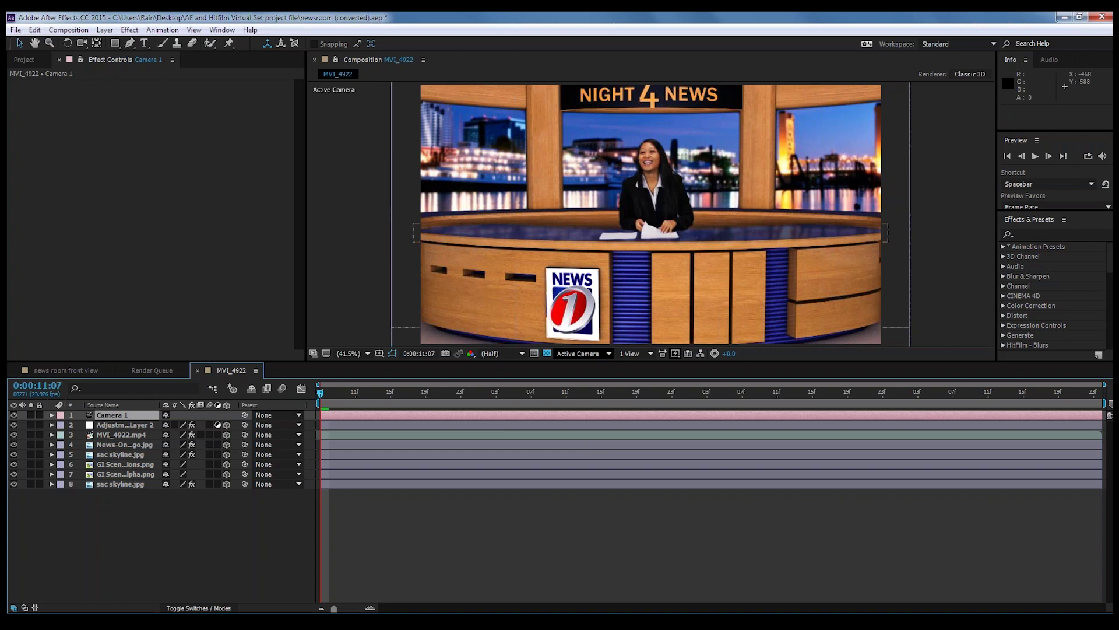
Switch the composition to the Top view and examine the camera's position and field of view relative to the layers.
click(610, 353)
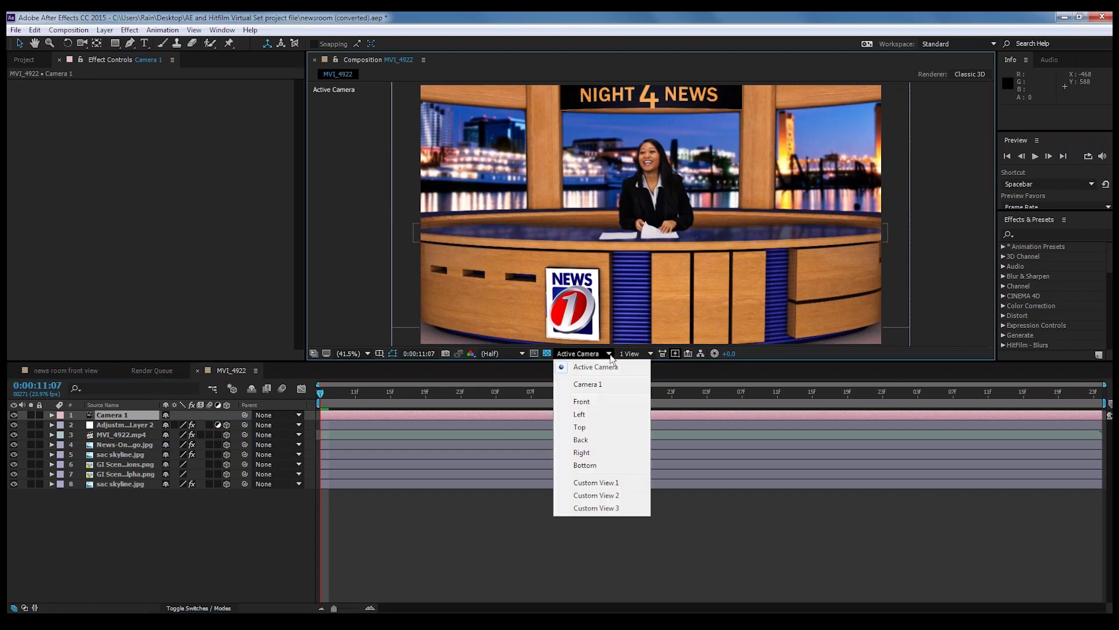
click(580, 426)
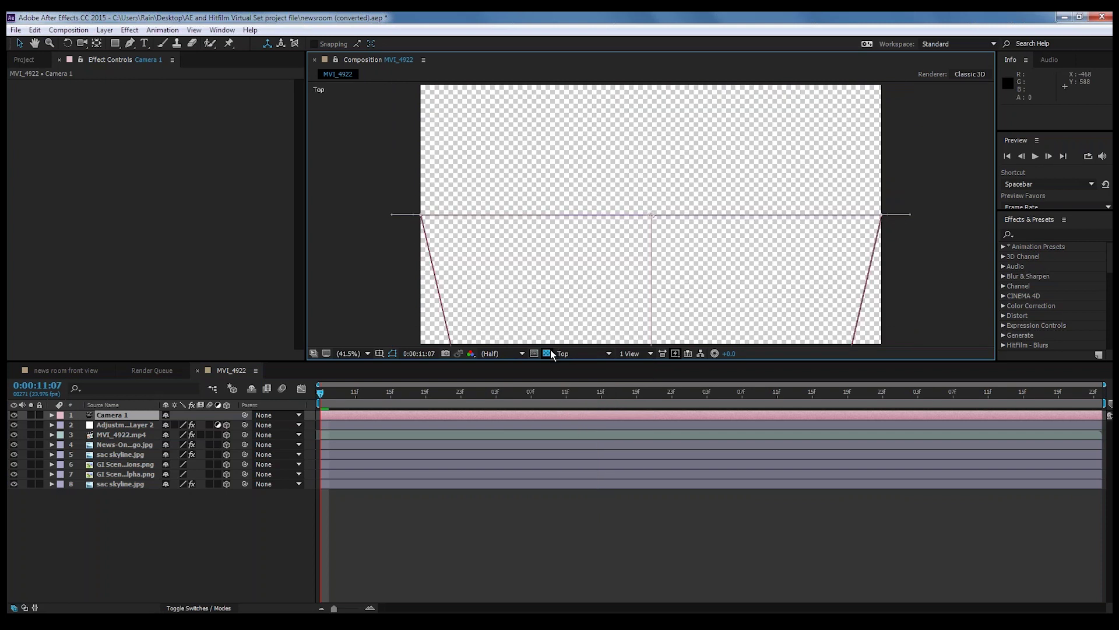
scroll(533, 268, down, 6)
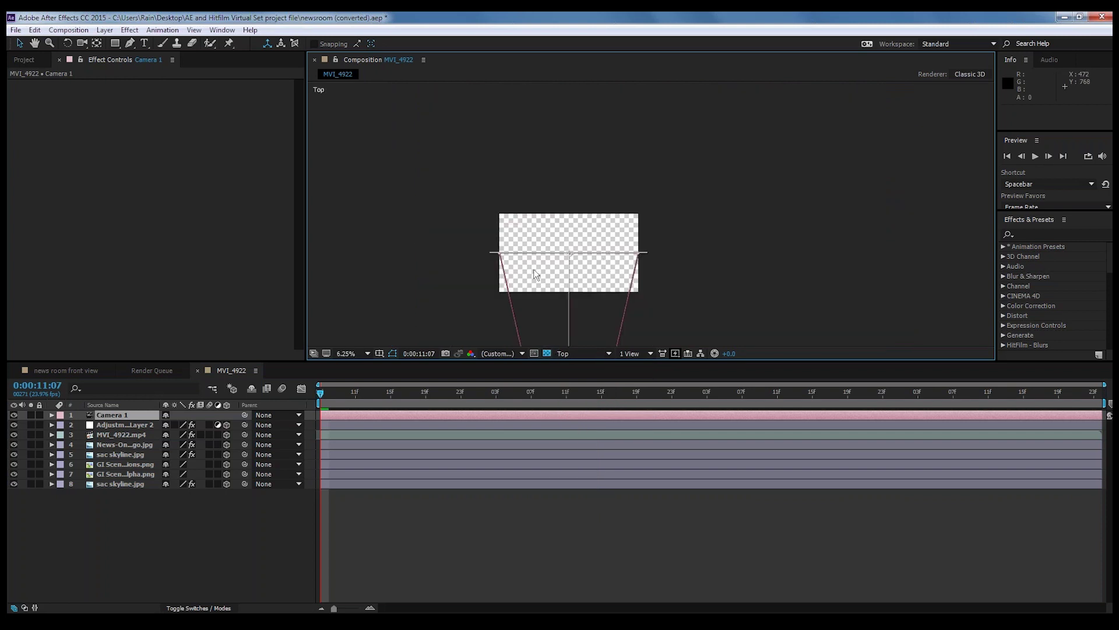
drag(636, 291, 687, 177)
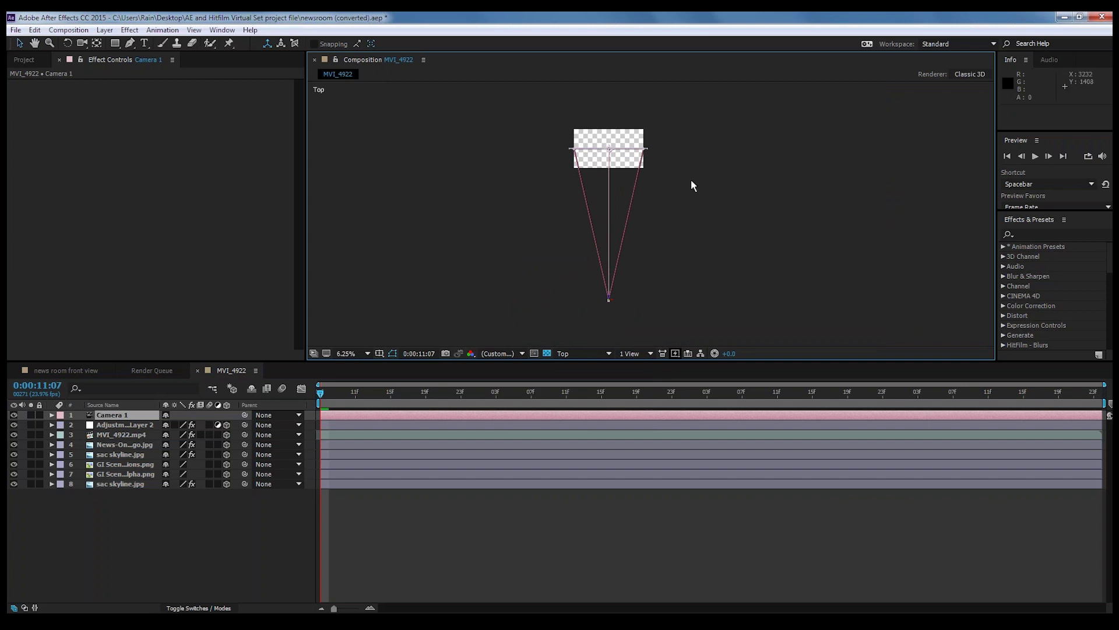
scroll(635, 142, up, 4)
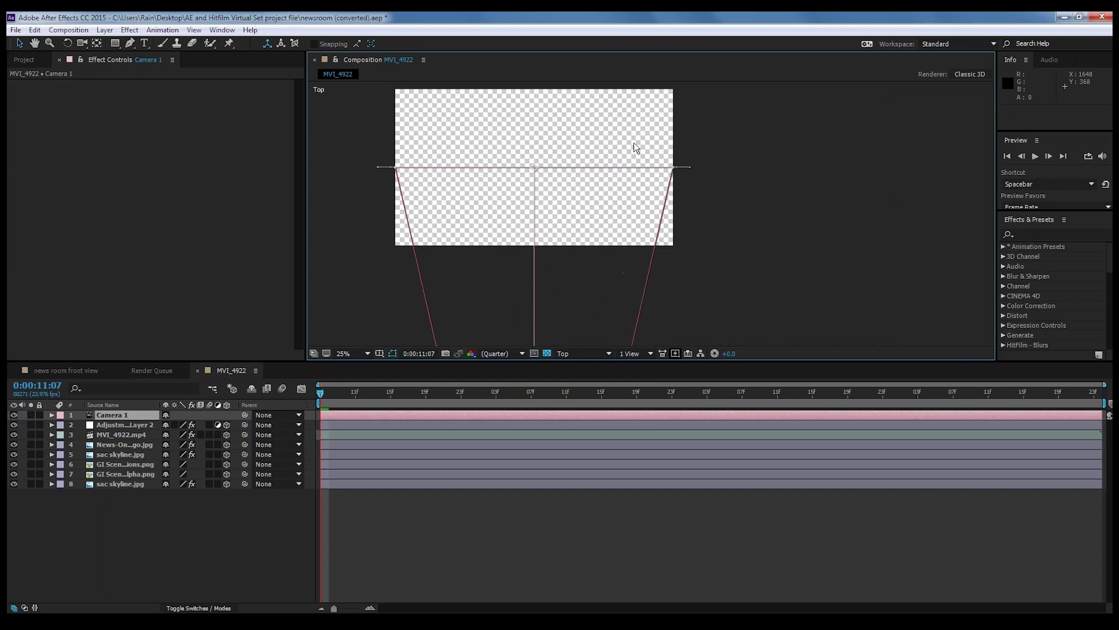
scroll(634, 143, up, 2)
key(h)
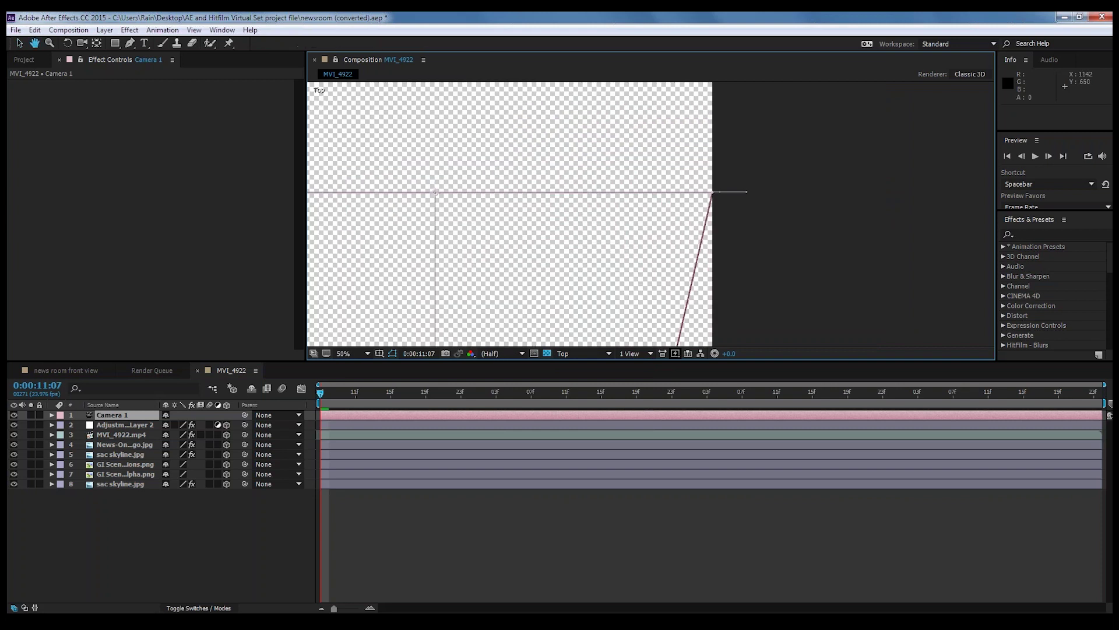
drag(484, 226, 682, 230)
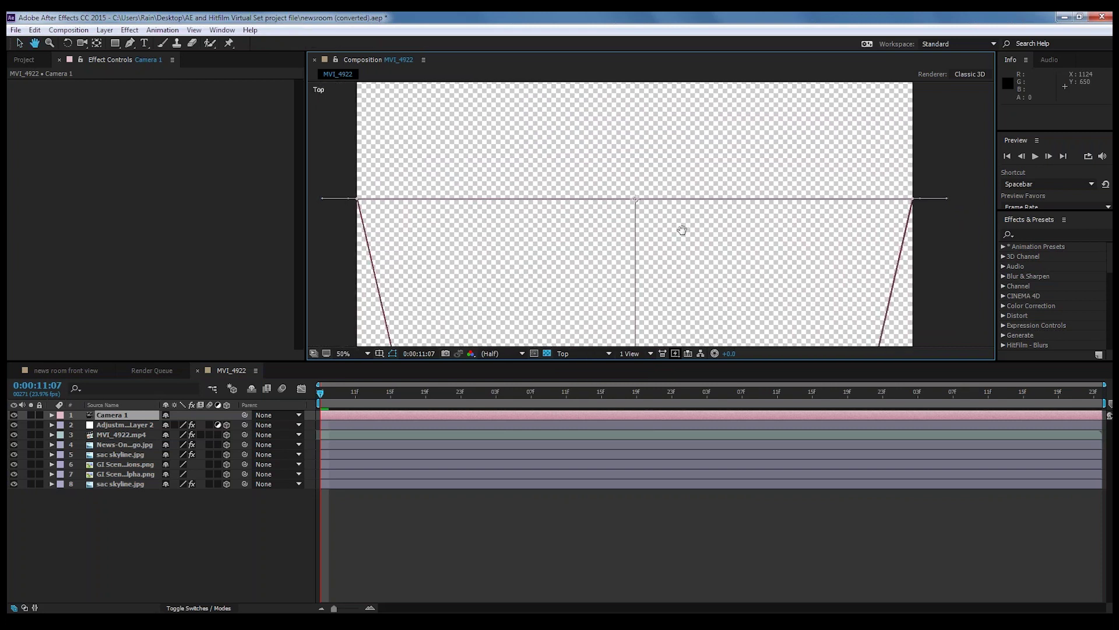
key(v)
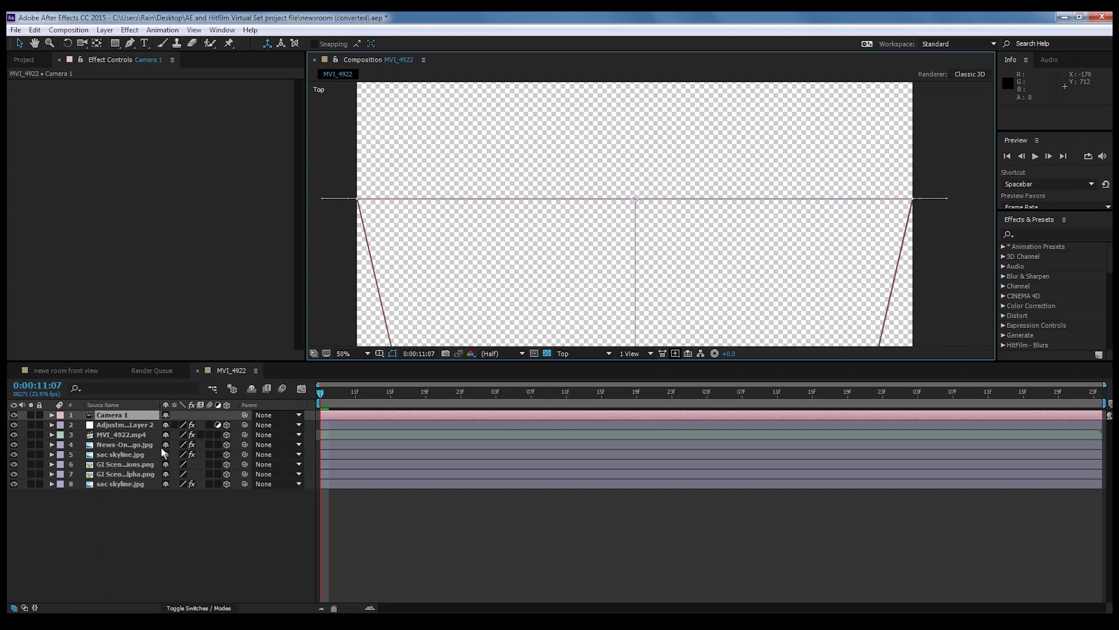
Push the bottom skyline layer back in depth to about Z 356 and check it through the Active Camera view.
click(117, 484)
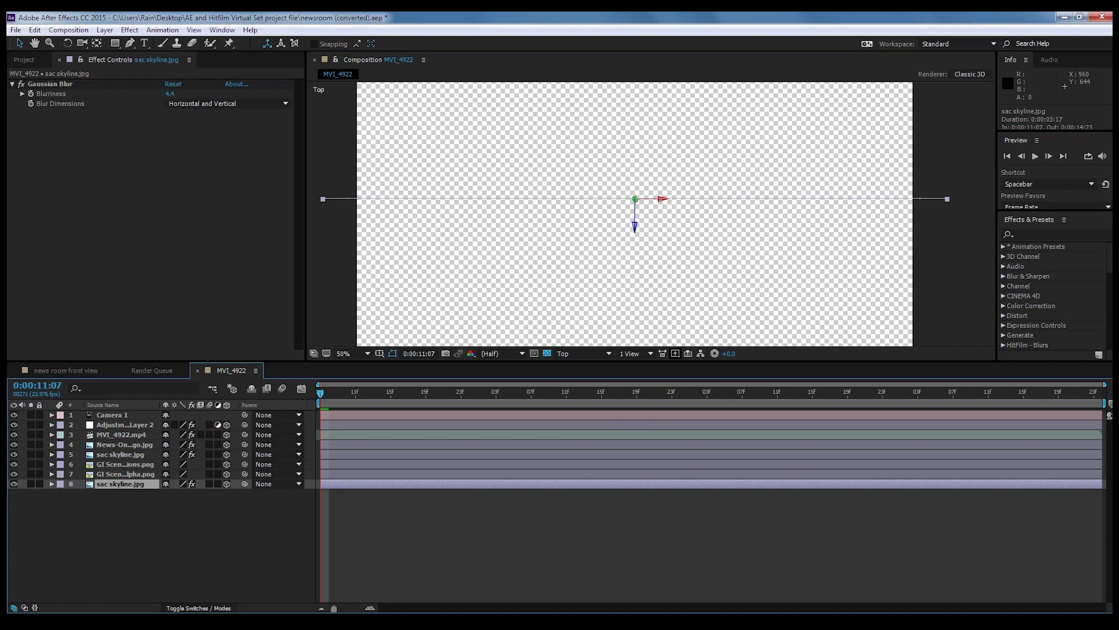
drag(637, 229, 634, 126)
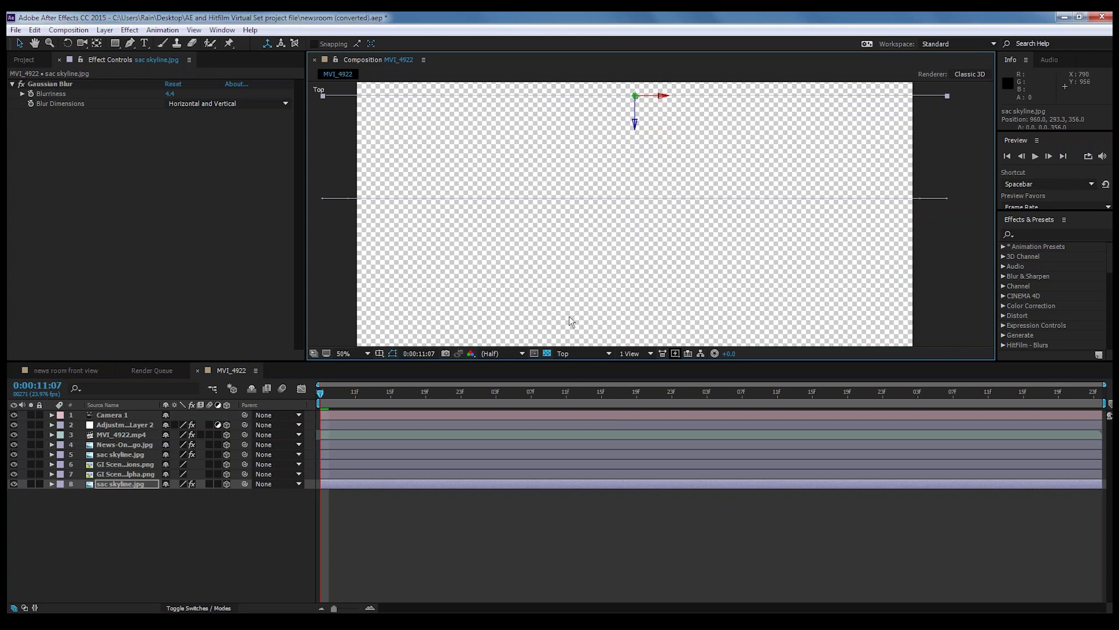
click(608, 354)
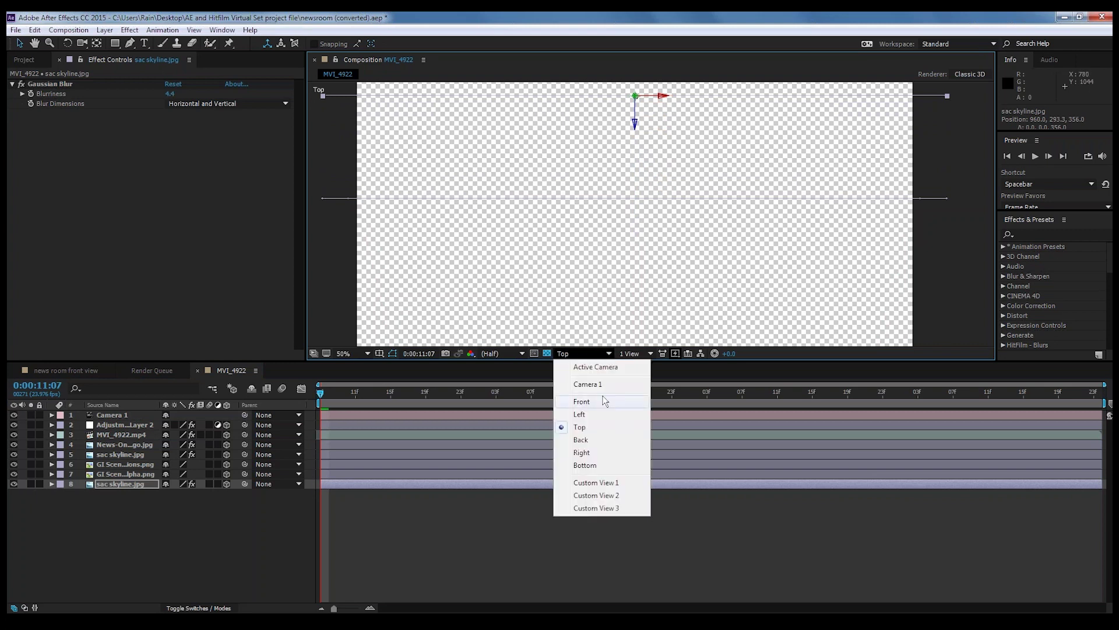
click(595, 367)
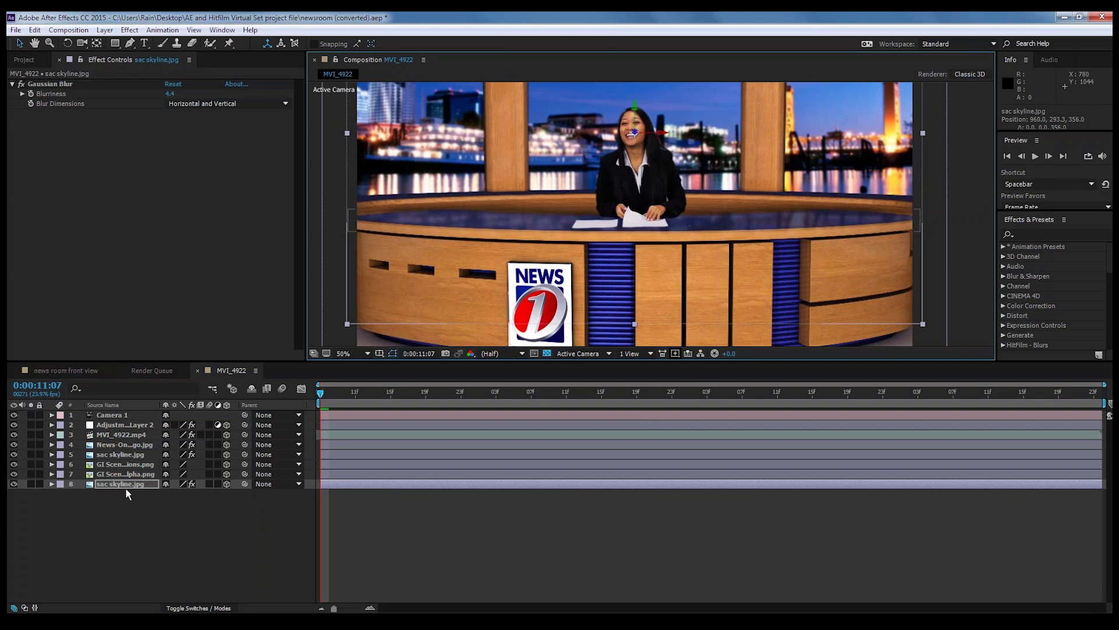
From the Top view, push the bottom skyline layer farther back to about Z 504 and inspect the set through the Active Camera.
click(590, 353)
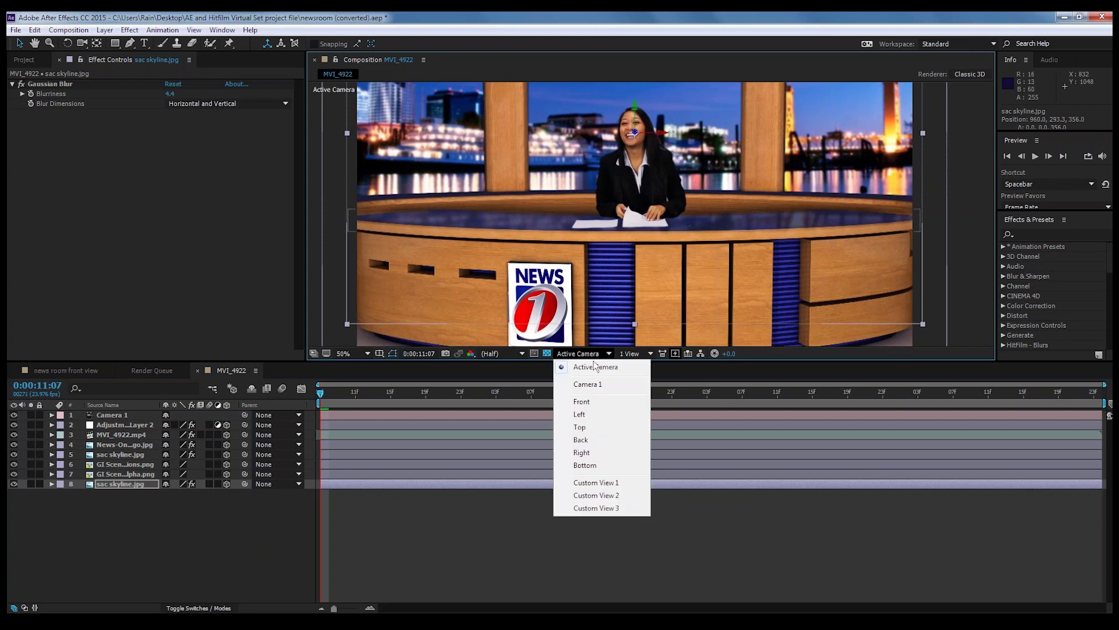
click(583, 427)
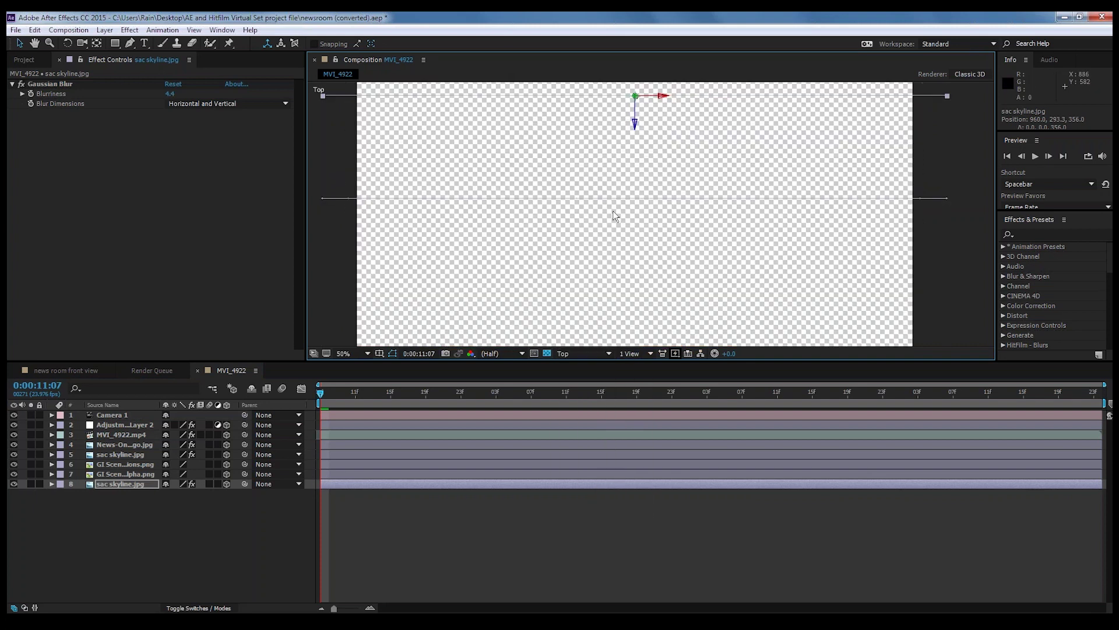
scroll(612, 211, down, 2)
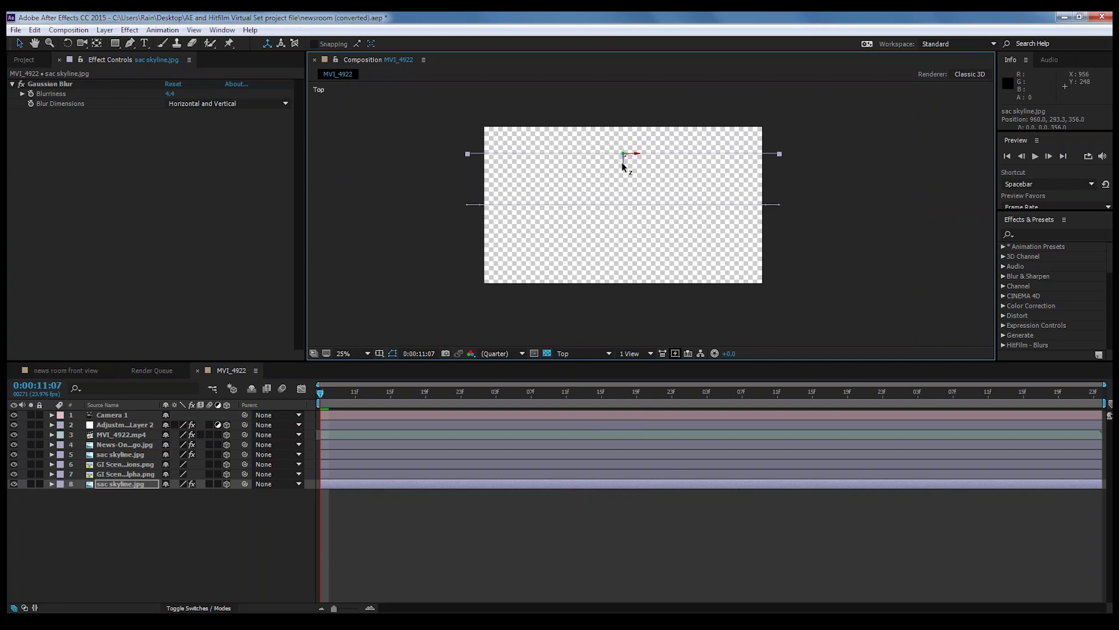
drag(621, 167, 624, 145)
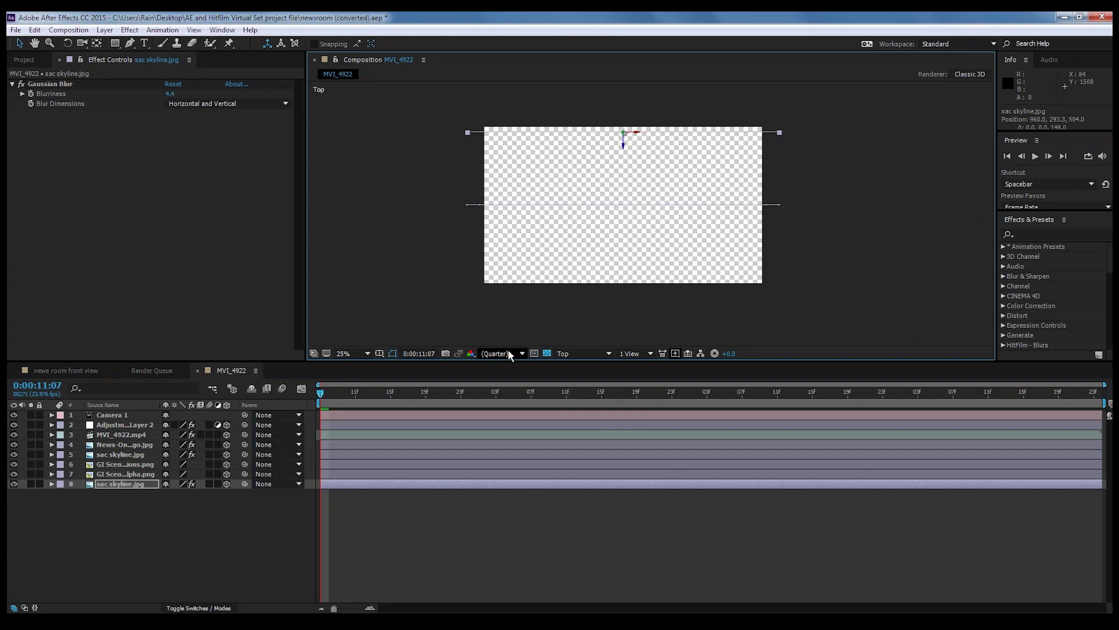
click(563, 354)
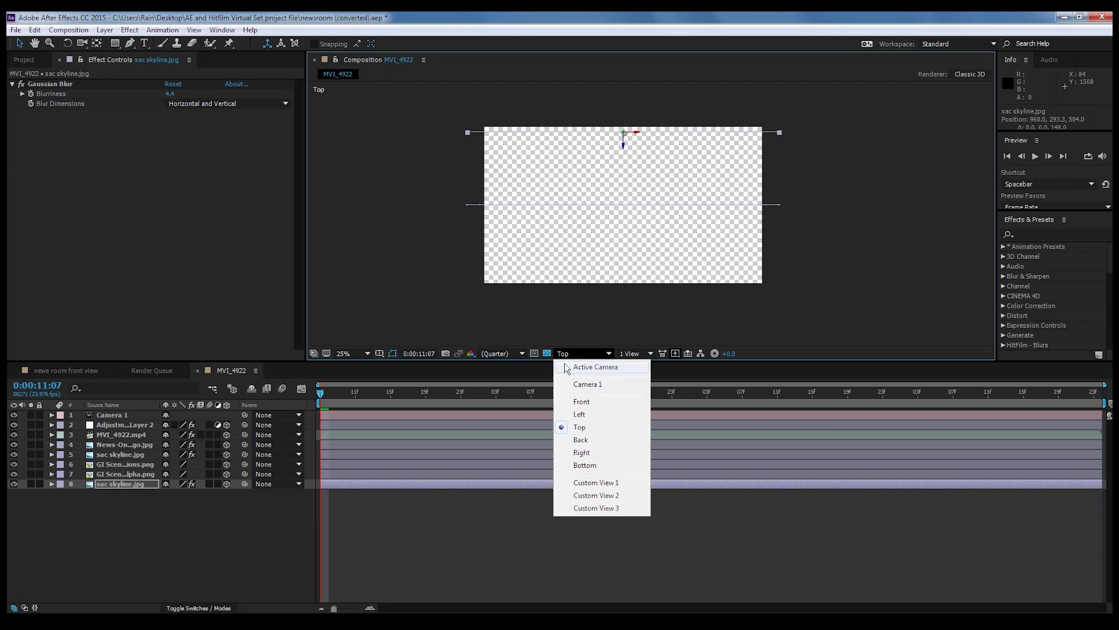
click(594, 367)
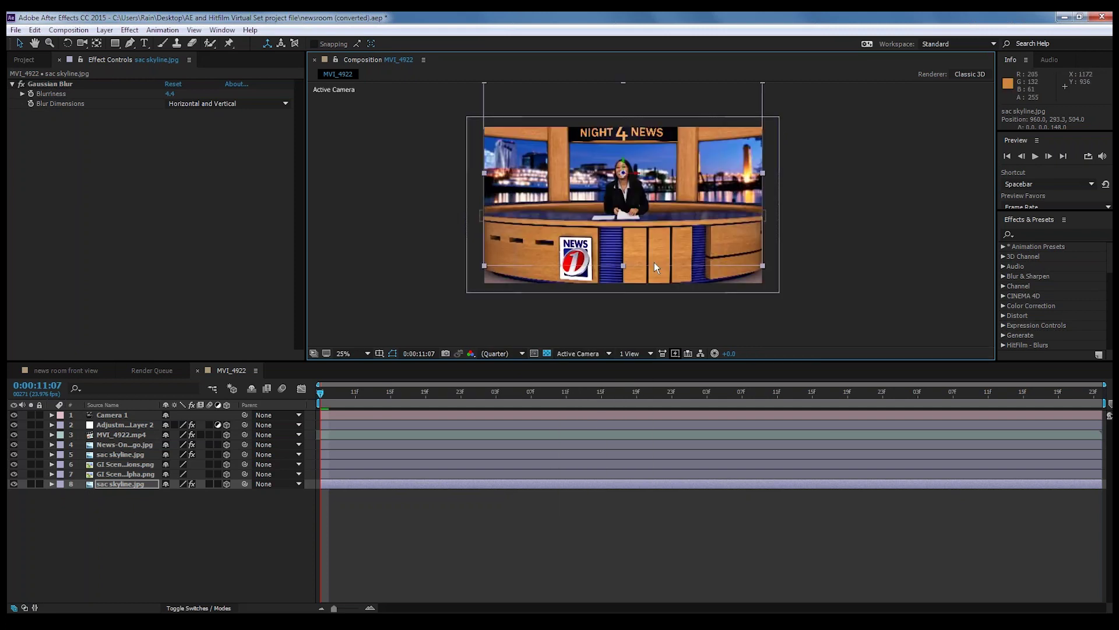
scroll(638, 218, up, 2)
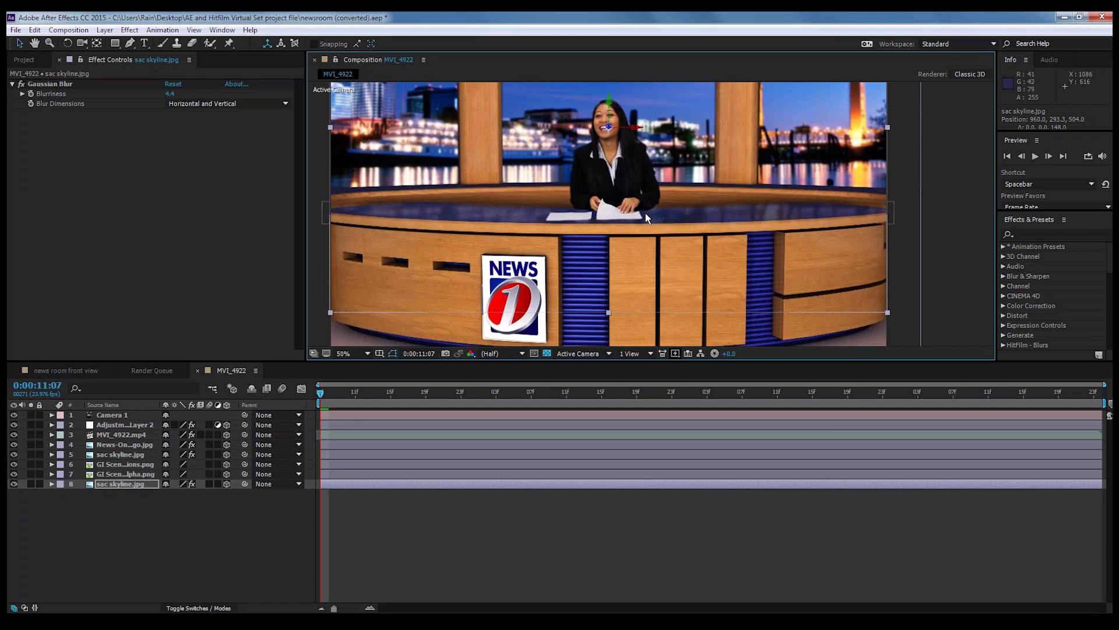
scroll(645, 212, down, 2)
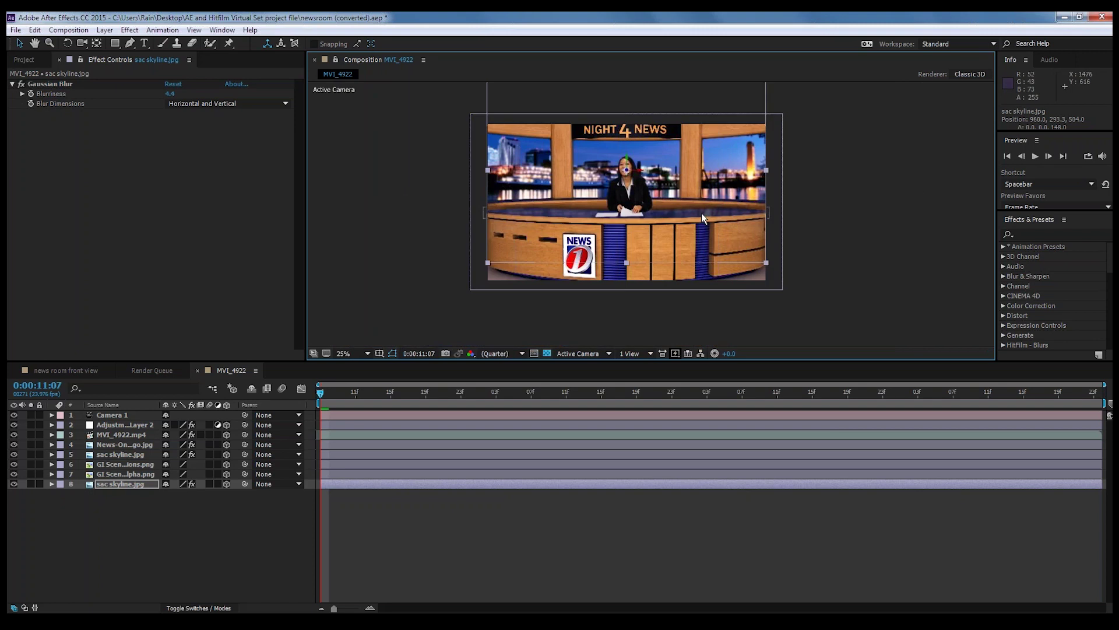
scroll(639, 156, up, 2)
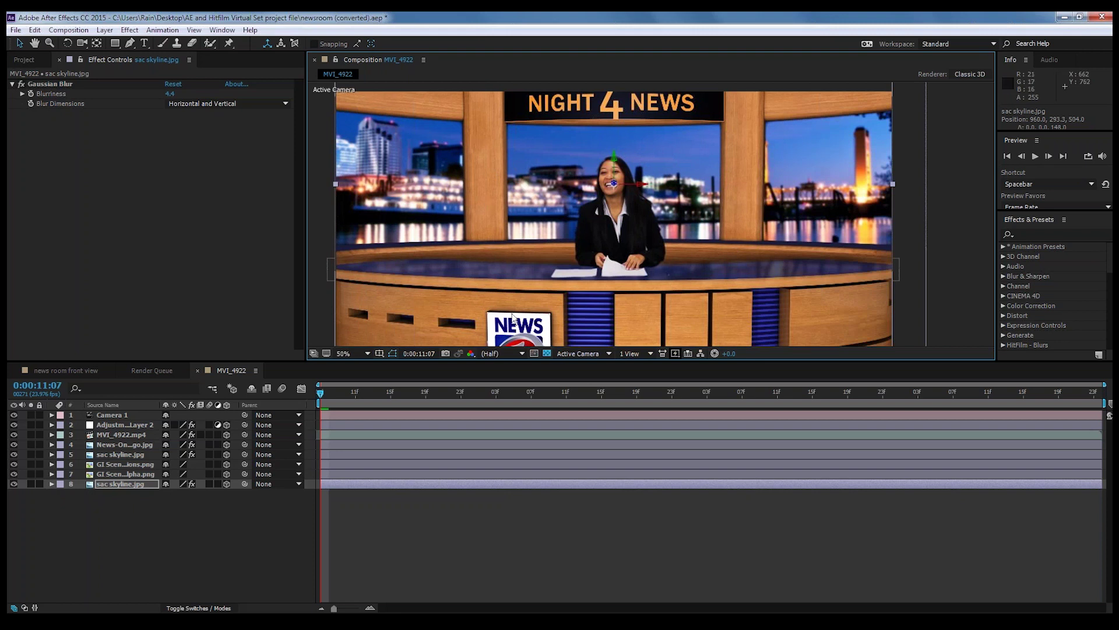
Start keyframing Camera 1's Position at 0:00:11:07.
click(52, 415)
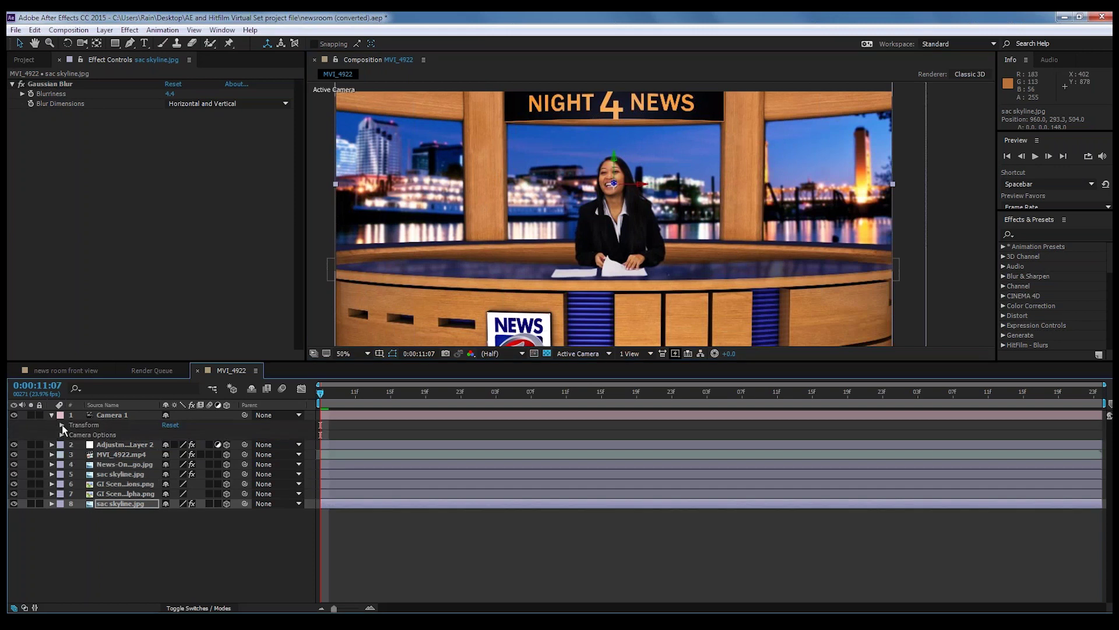
click(62, 425)
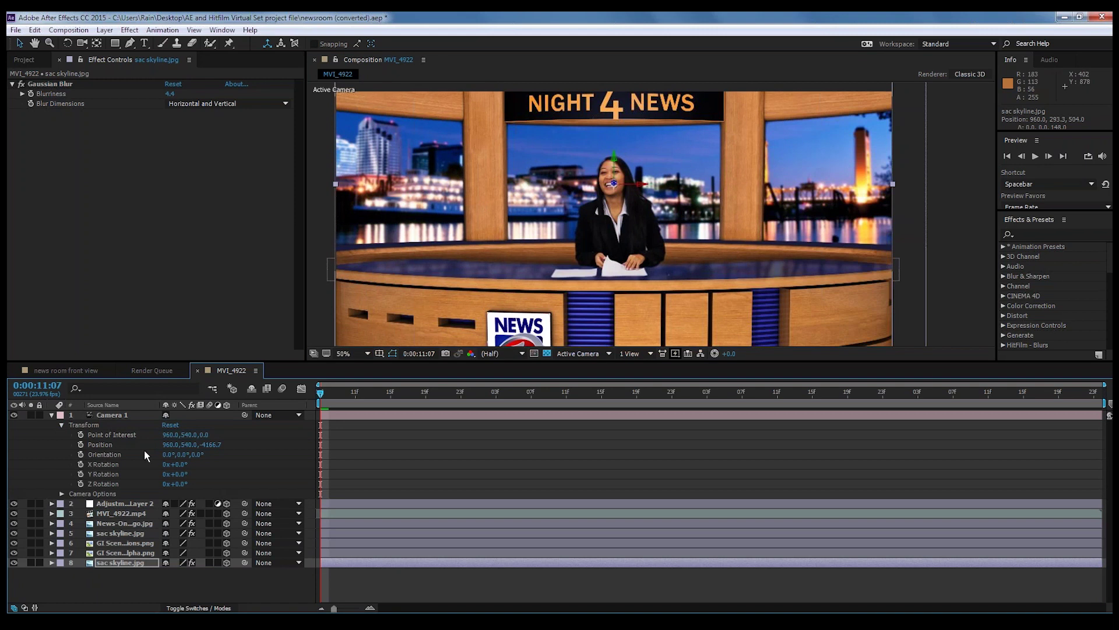
click(81, 445)
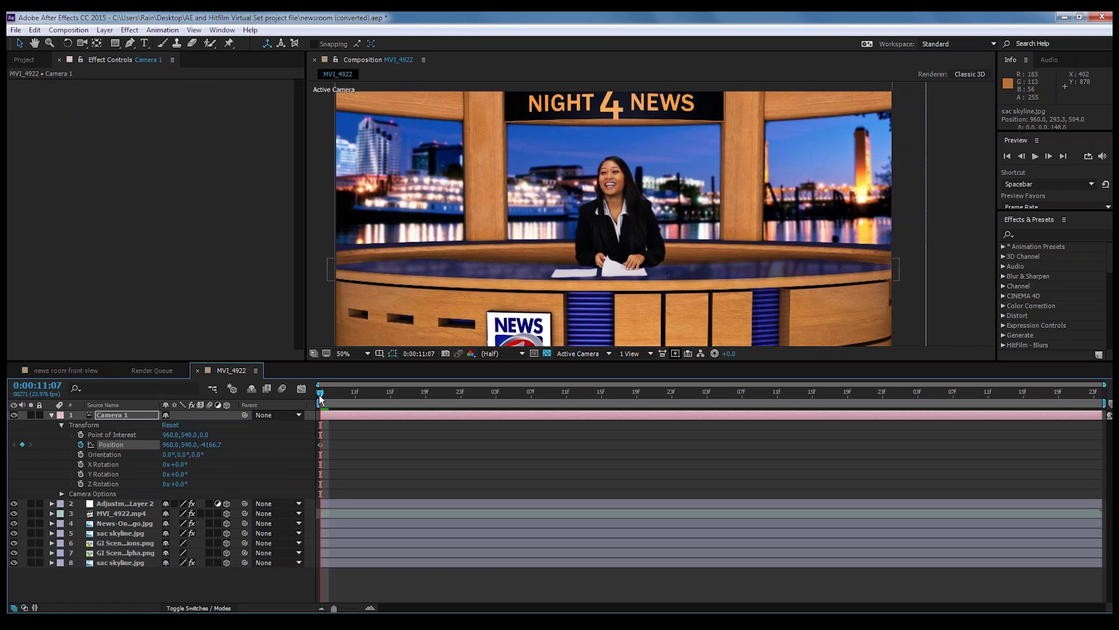
Add a Position keyframe to Camera 1 at 0:00:13:04 with the values 753.0, 540.0, -3287.7.
drag(320, 394, 718, 406)
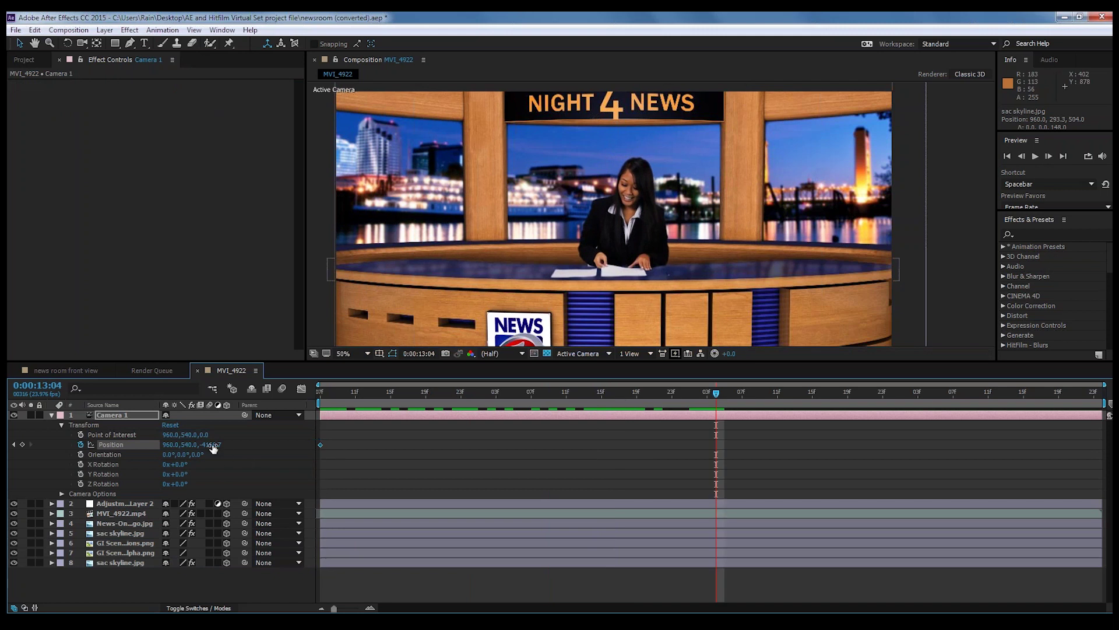
drag(213, 448, 733, 459)
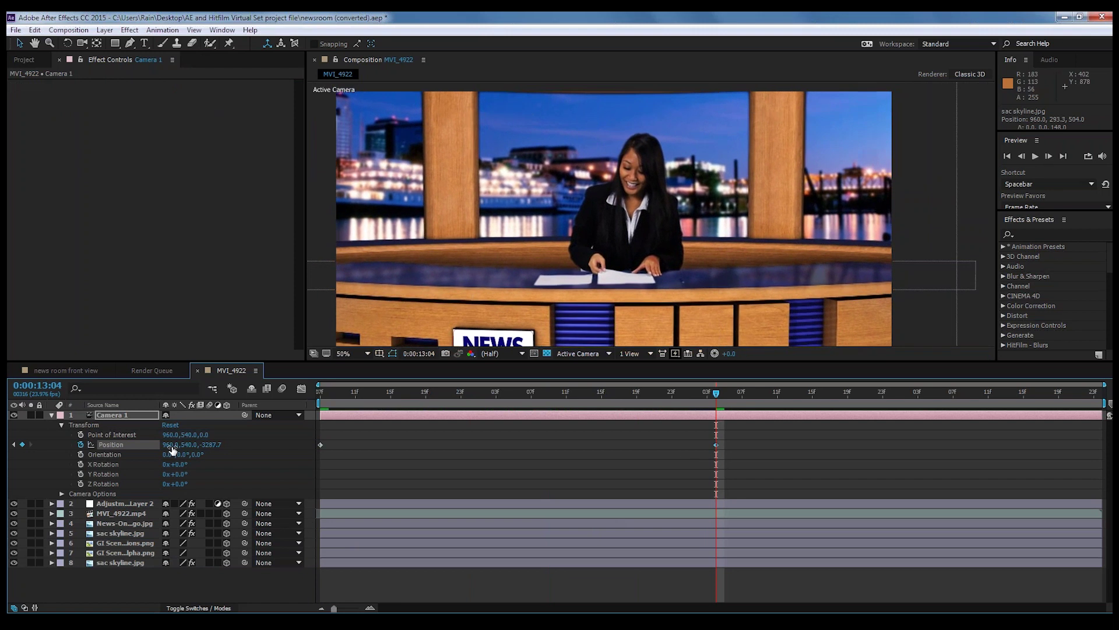
drag(173, 449, 36, 432)
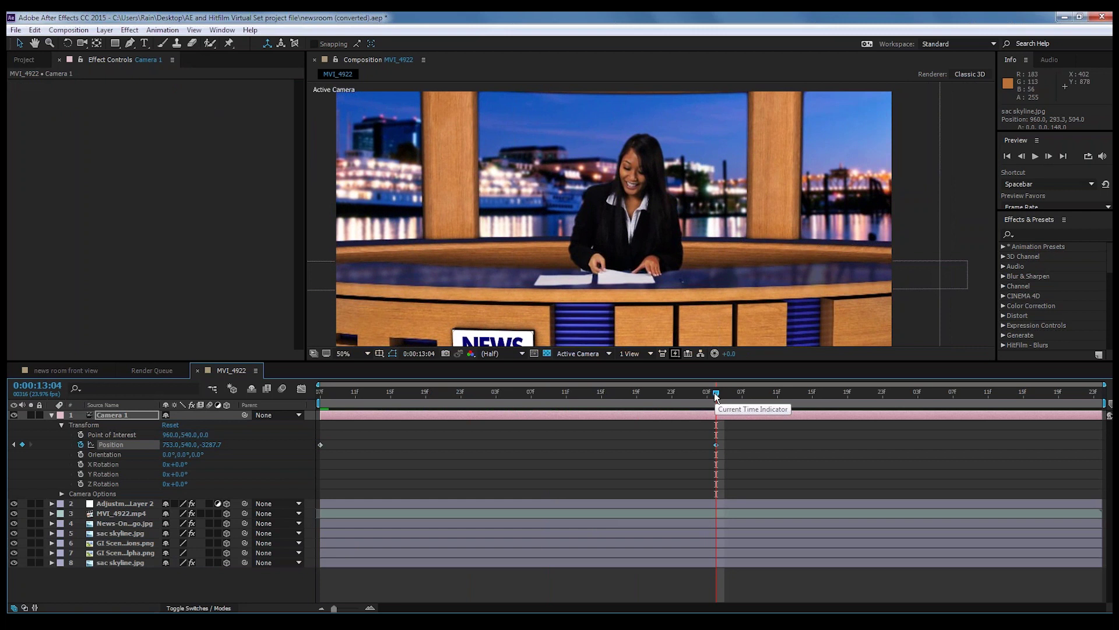
Return to 0:00:11:07, fit the composition in the viewer, preview the camera move, and collapse and deselect Camera 1.
drag(716, 397, 320, 399)
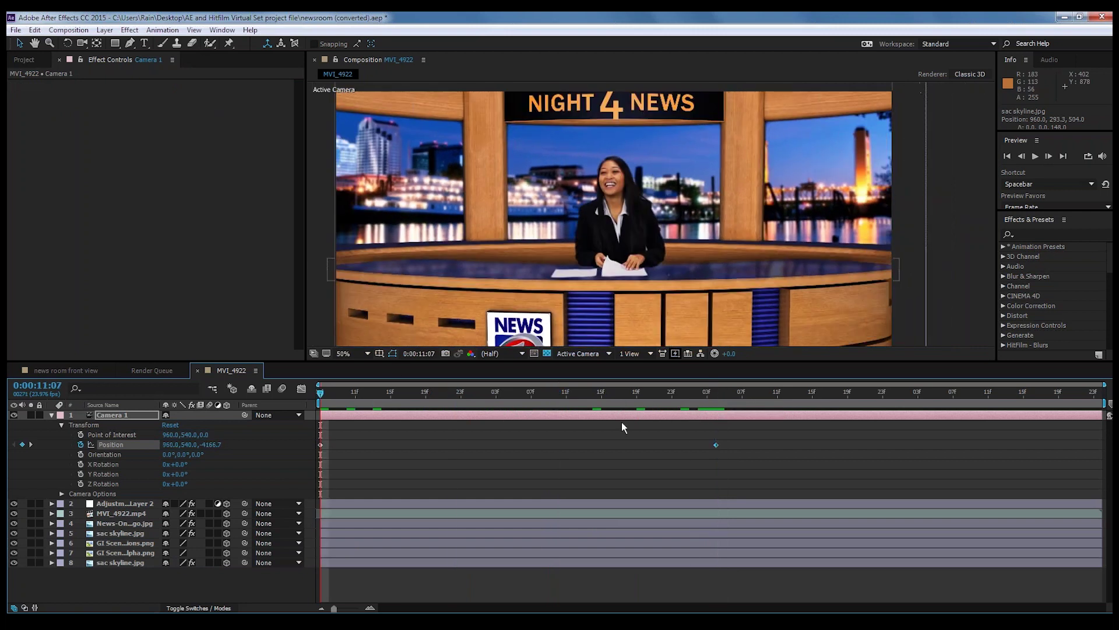
click(367, 353)
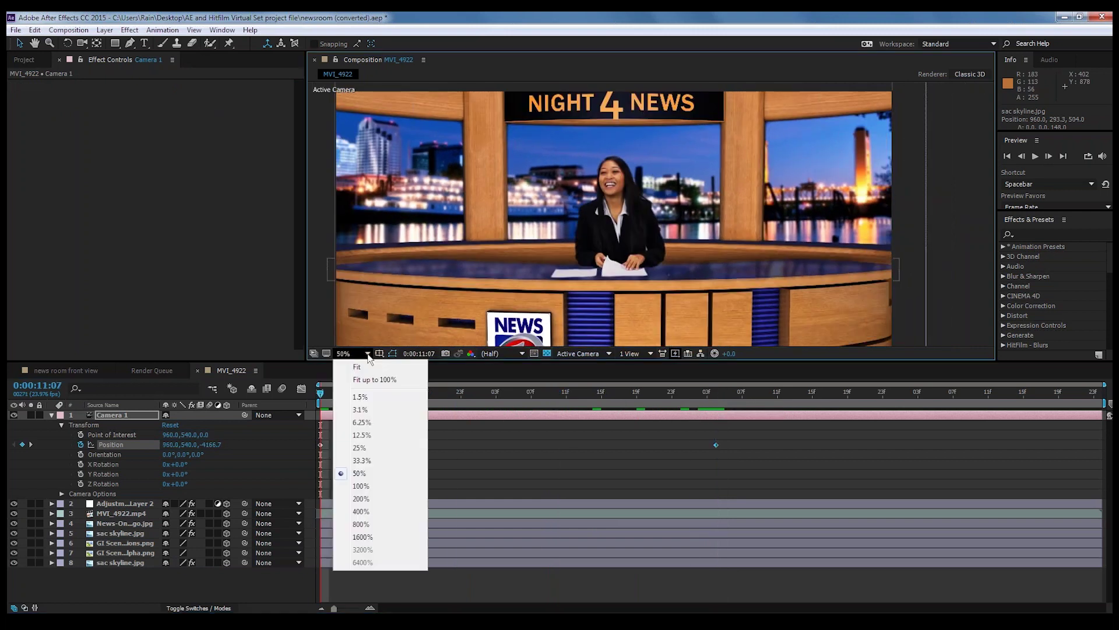
click(358, 367)
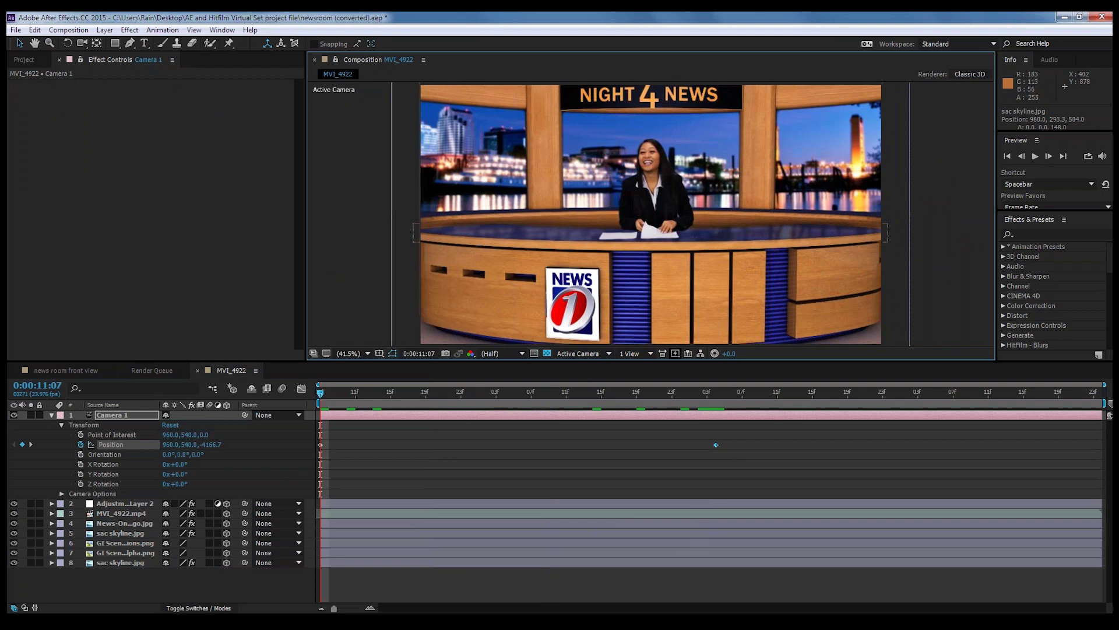
click(50, 415)
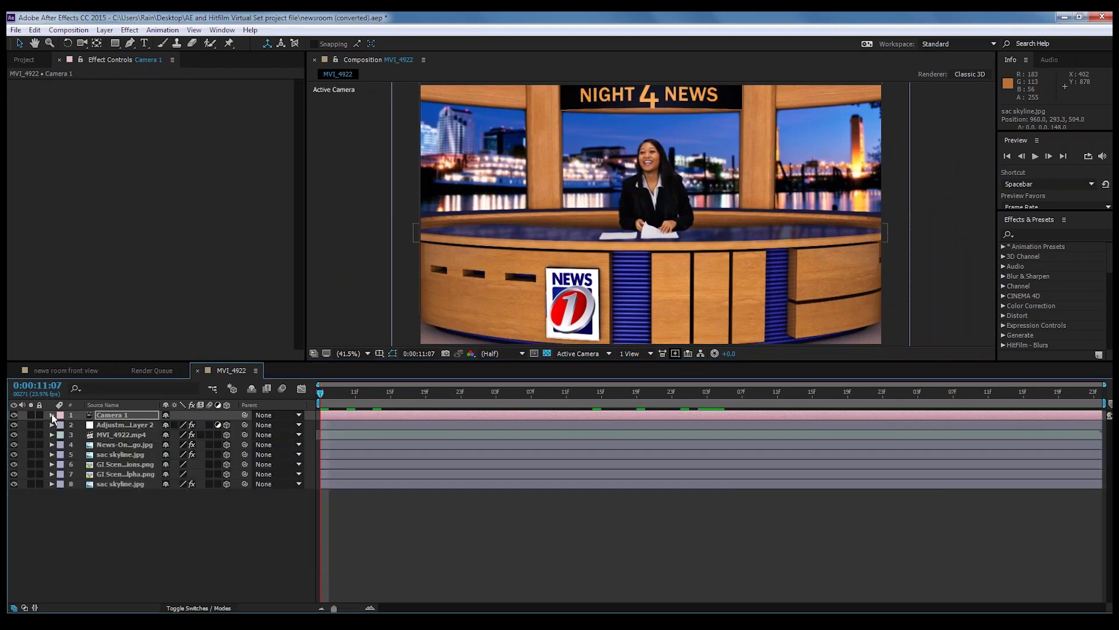
click(52, 415)
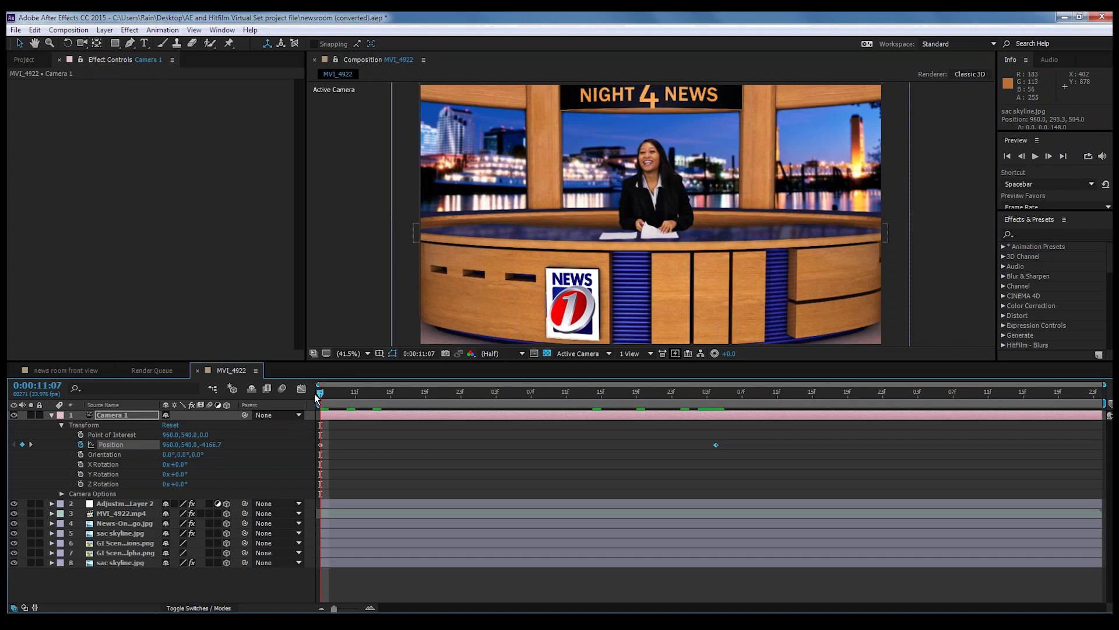
key(space)
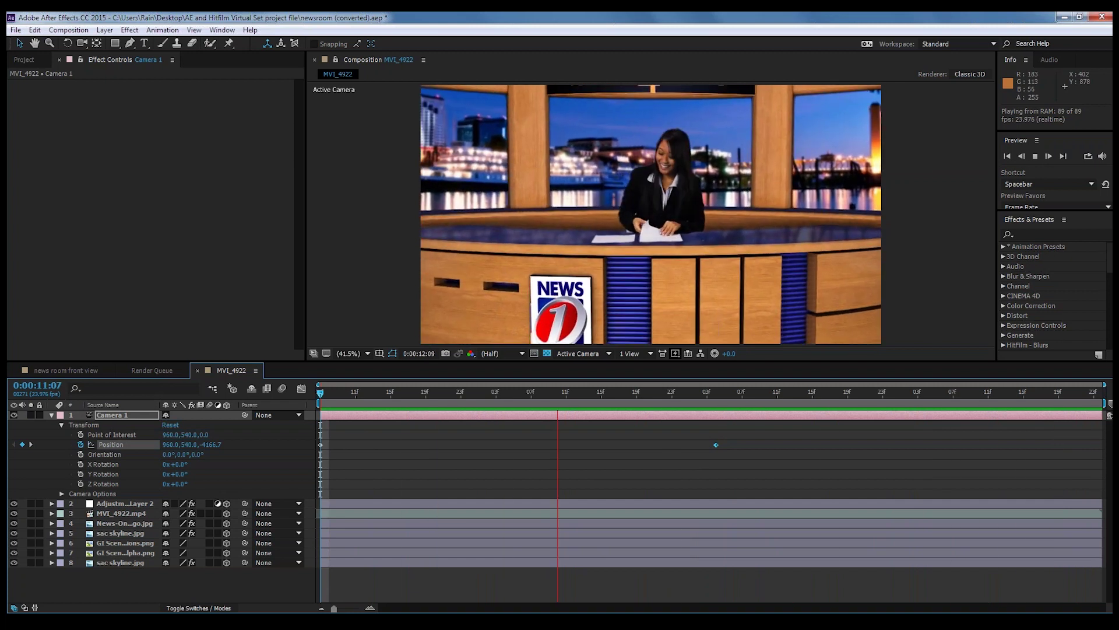
key(space)
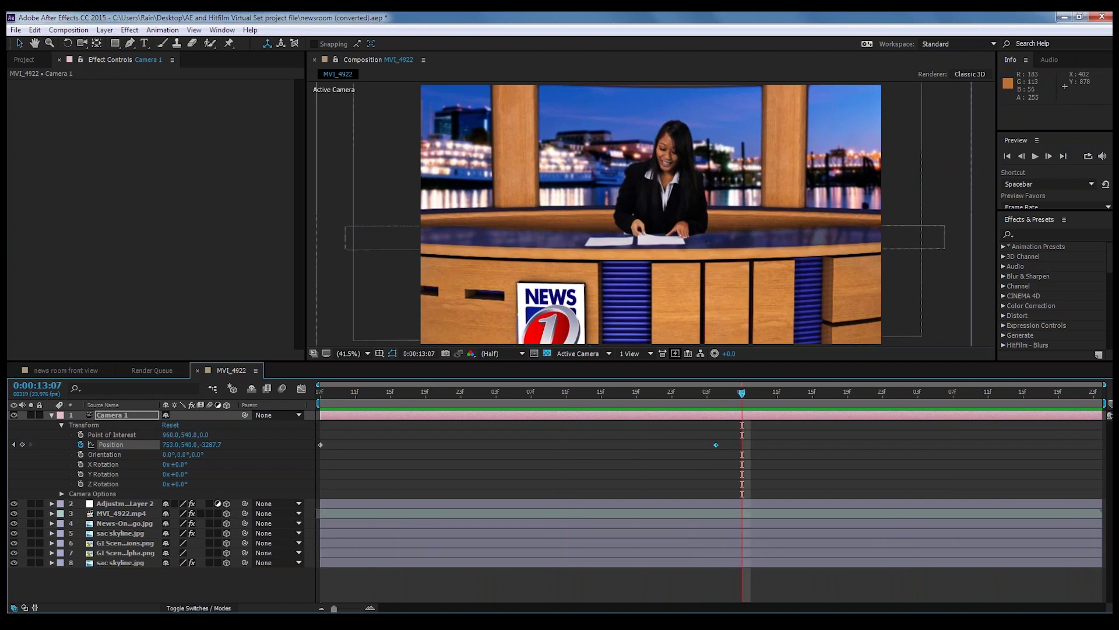
click(51, 415)
click(149, 534)
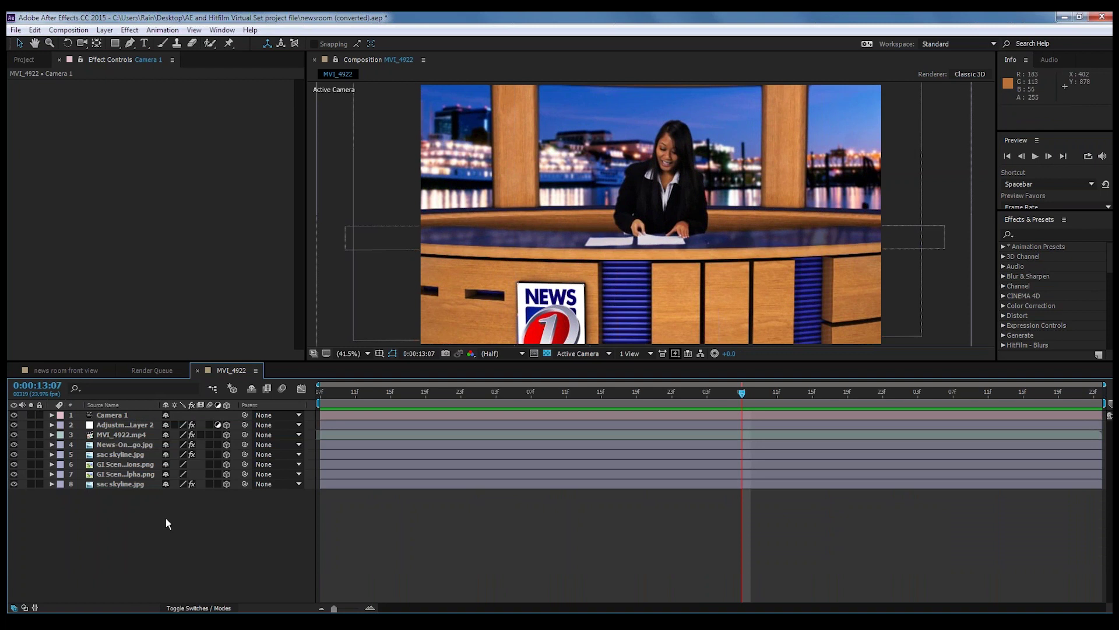
drag(350, 395, 308, 397)
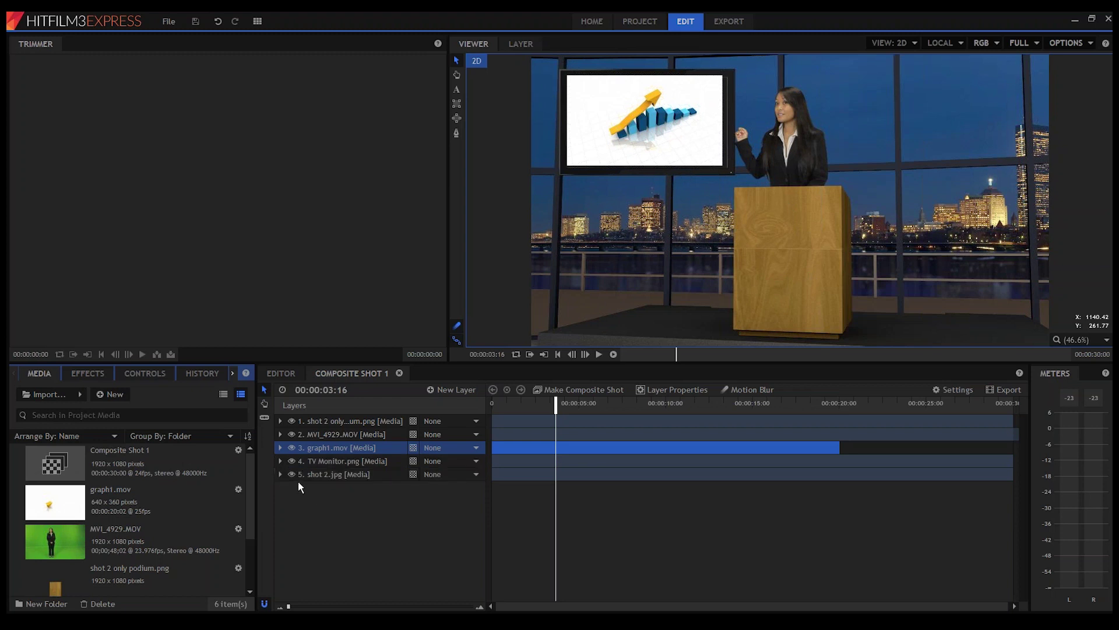
Switch to the HitFilm 3 Express podium composite and briefly hide the MVI_4929.MOV presenter layer to examine the set behind it.
click(318, 424)
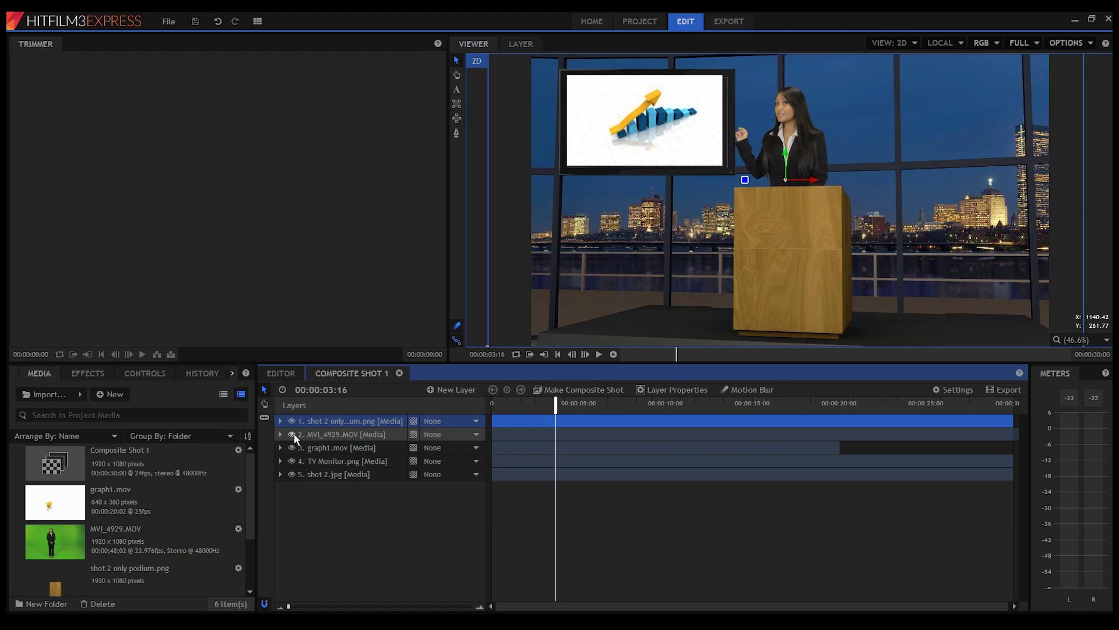
click(294, 433)
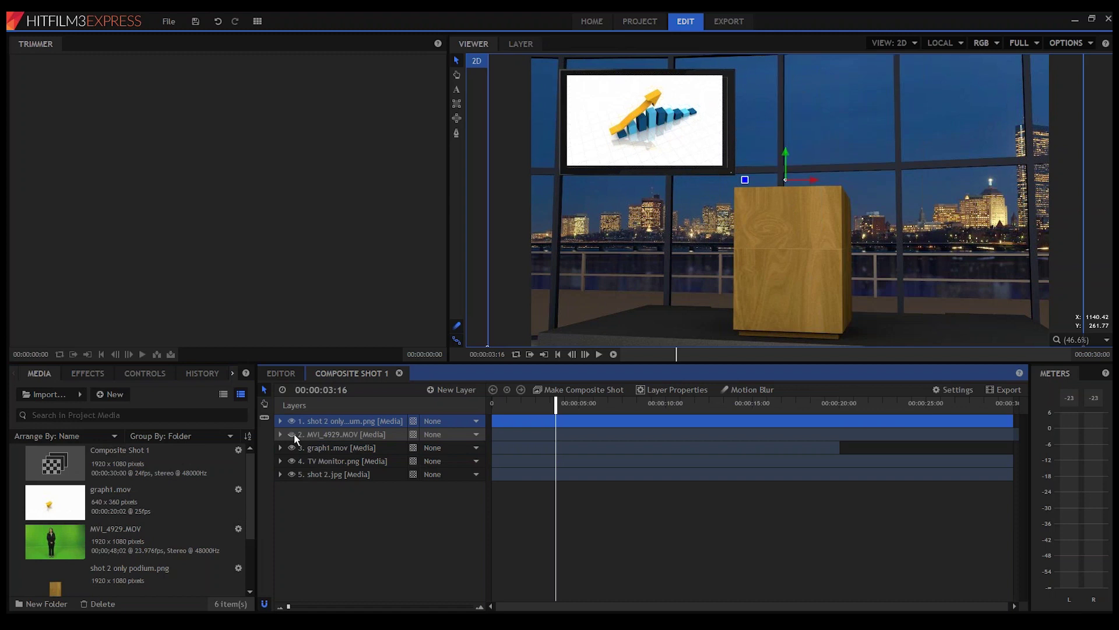
click(294, 434)
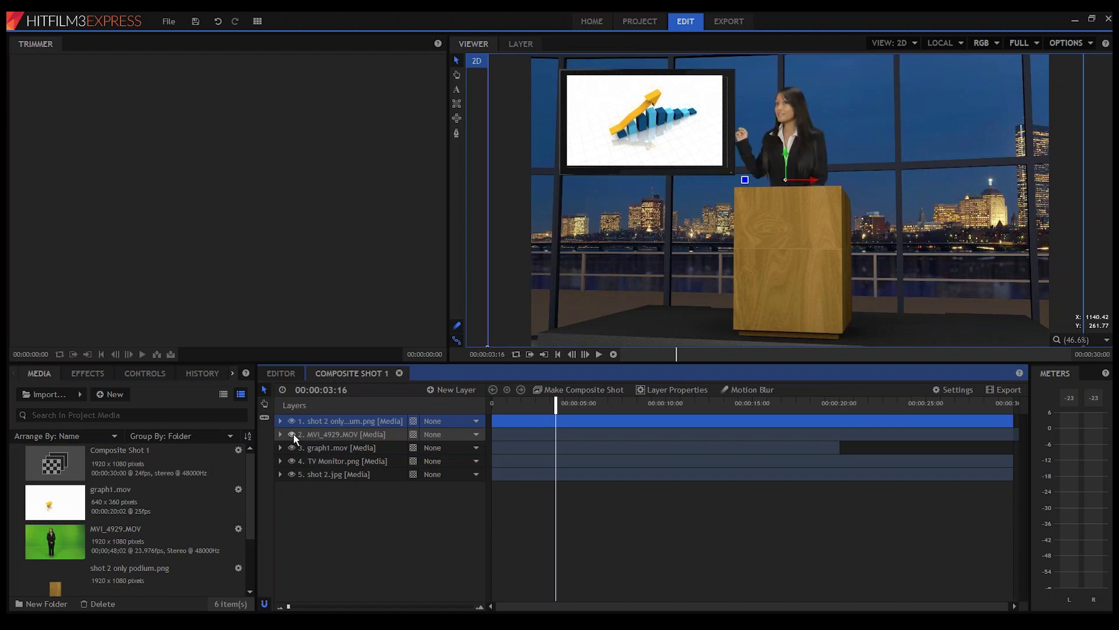
Hide the graph1.mov and TV Monitor.png layers and toggle the shot 2.jpg background off and on.
click(322, 449)
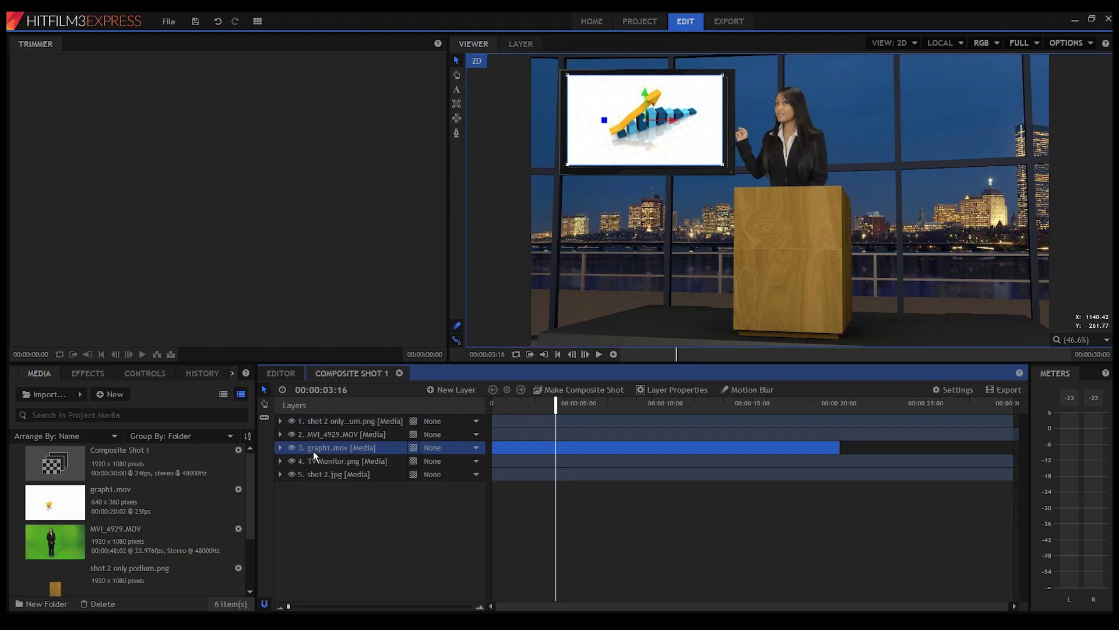
click(291, 447)
click(291, 460)
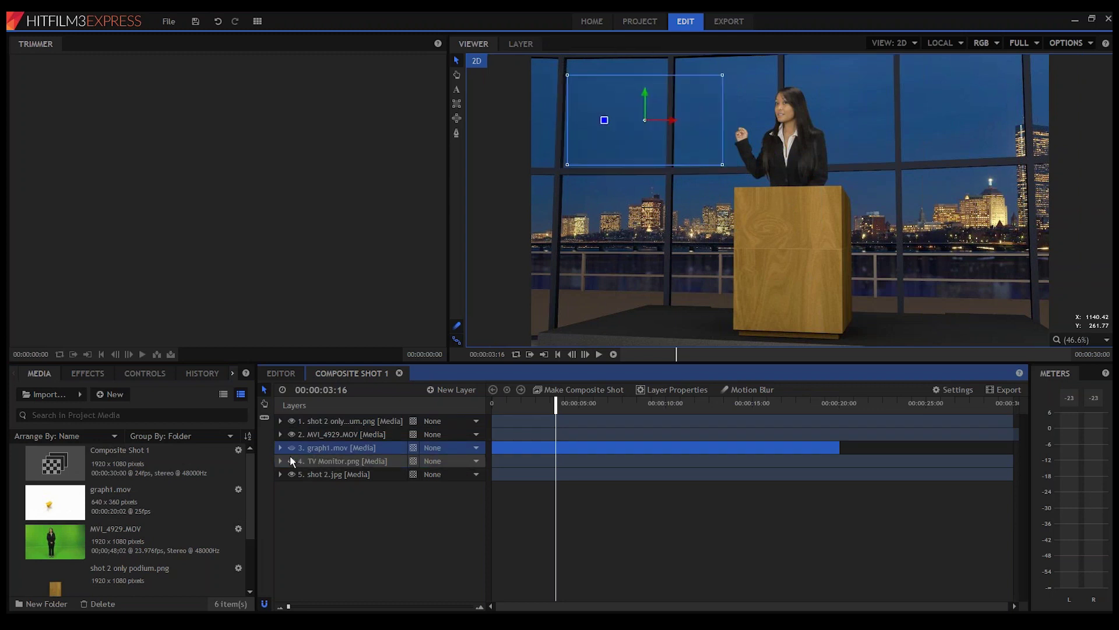
click(290, 474)
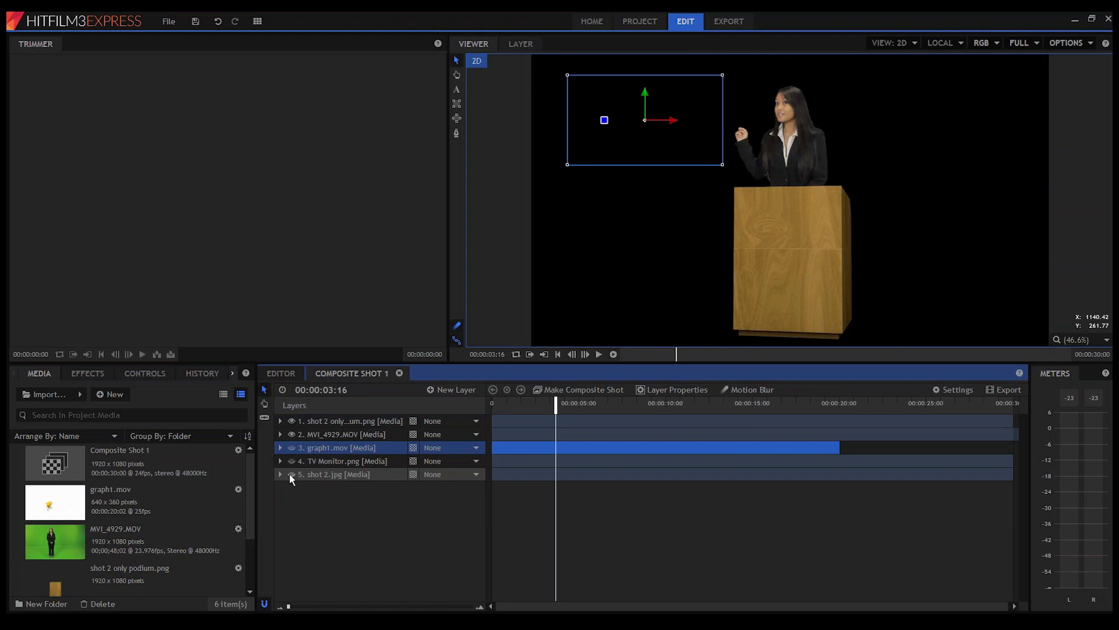
click(292, 474)
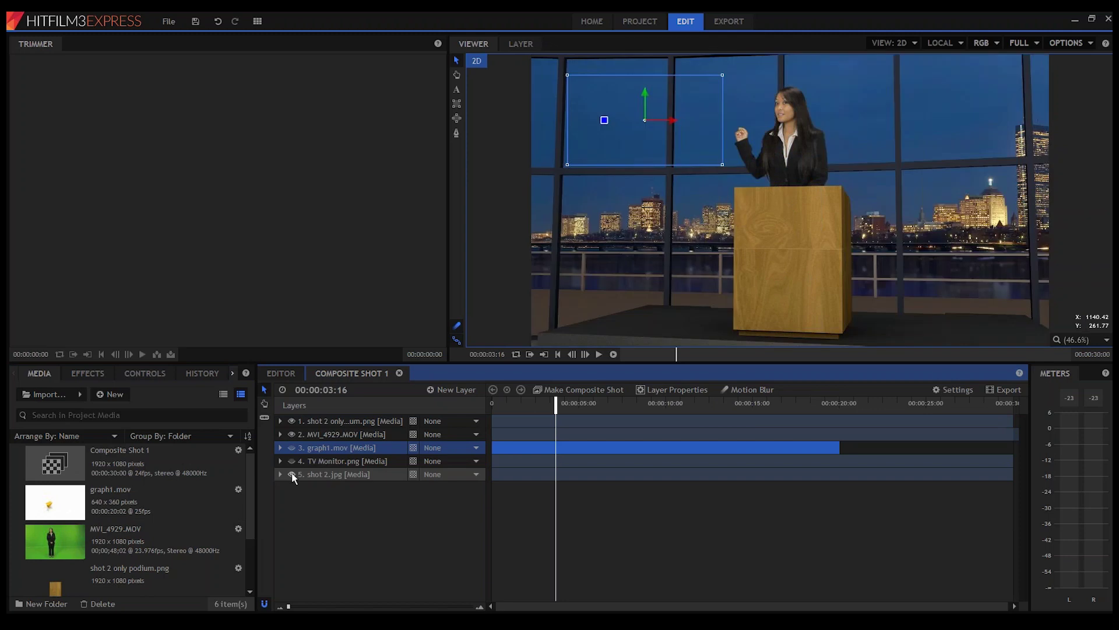
Toggle the podium layer off and on to inspect the presenter behind it, and move the playhead to 00:00:04:14.
click(288, 425)
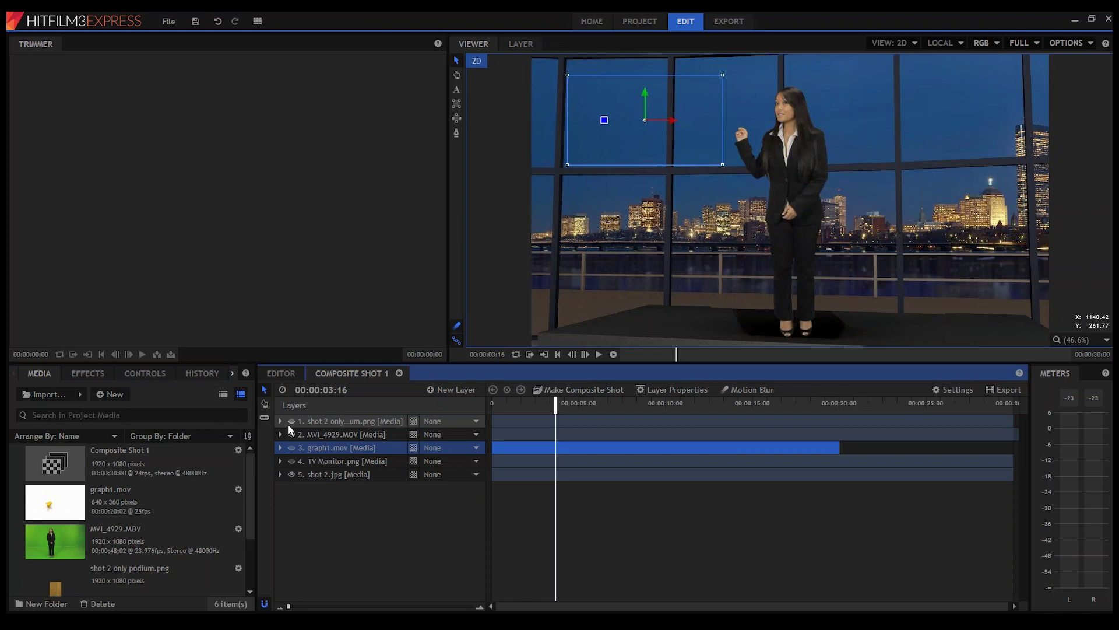
click(292, 421)
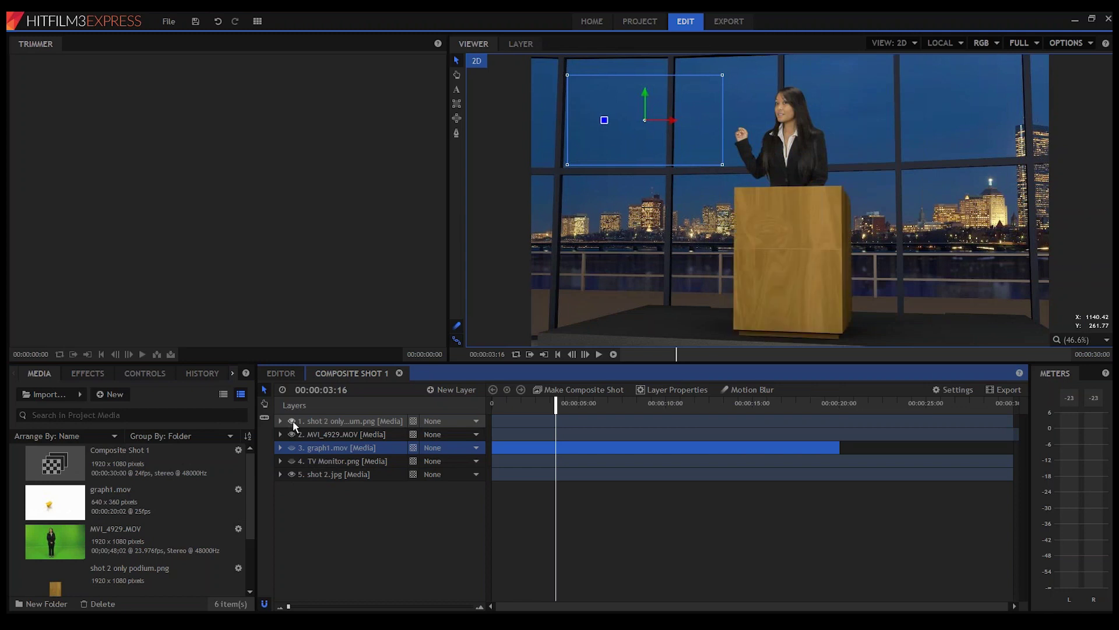
click(329, 434)
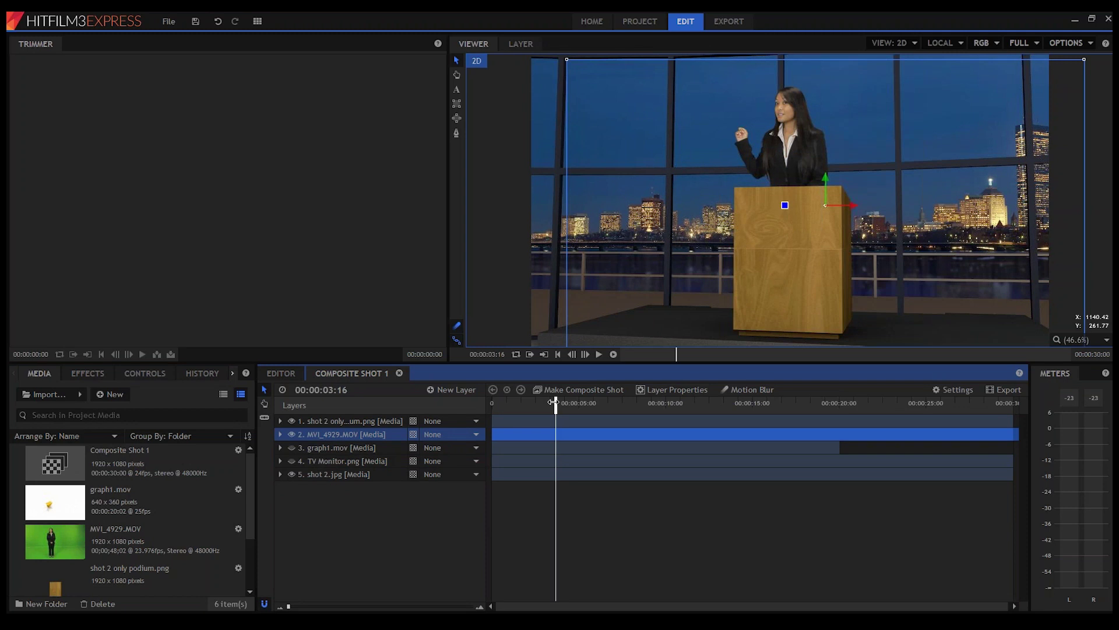
mouse_move(559, 404)
mouse_down()
mouse_move(579, 419)
mouse_move(757, 419)
mouse_move(589, 418)
mouse_move(571, 405)
mouse_up()
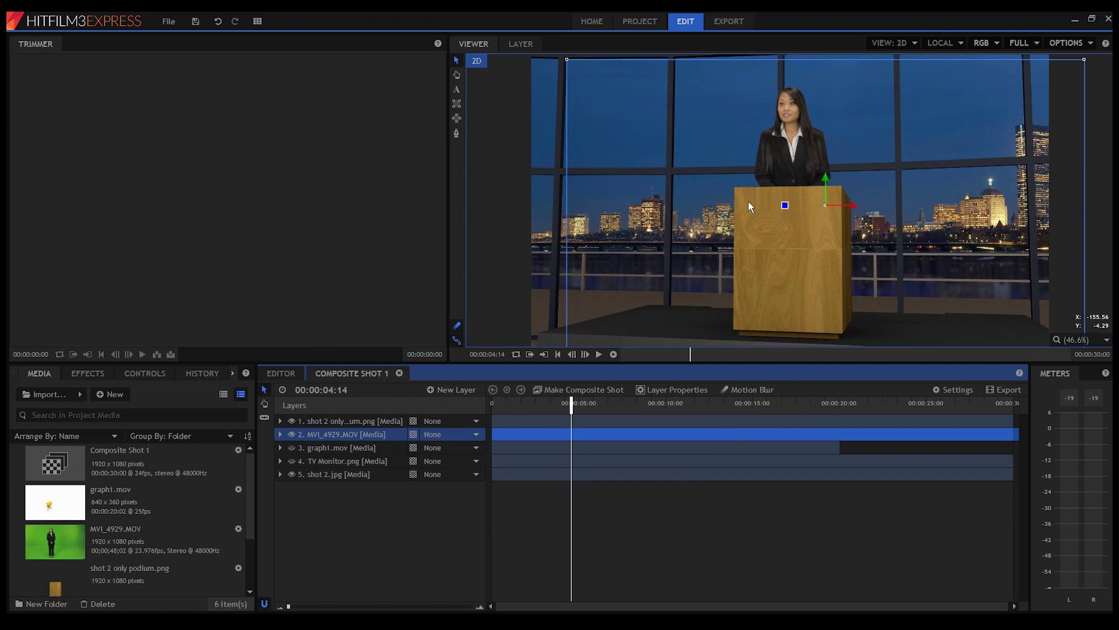
Turn the TV Monitor.png layer and the graph1.mov layer back on.
click(317, 461)
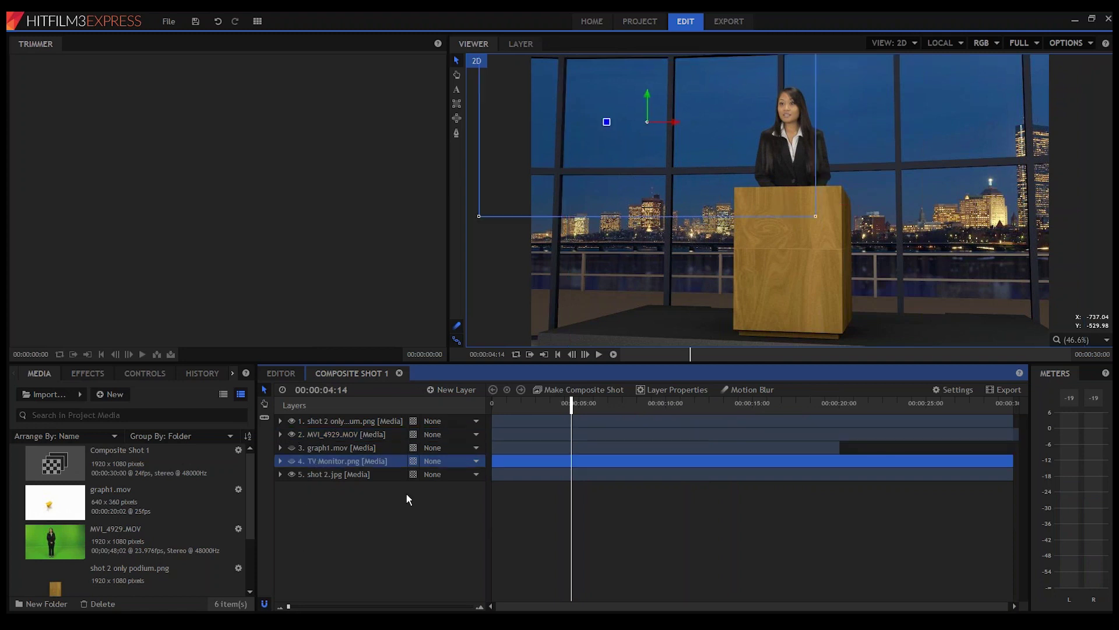
click(292, 462)
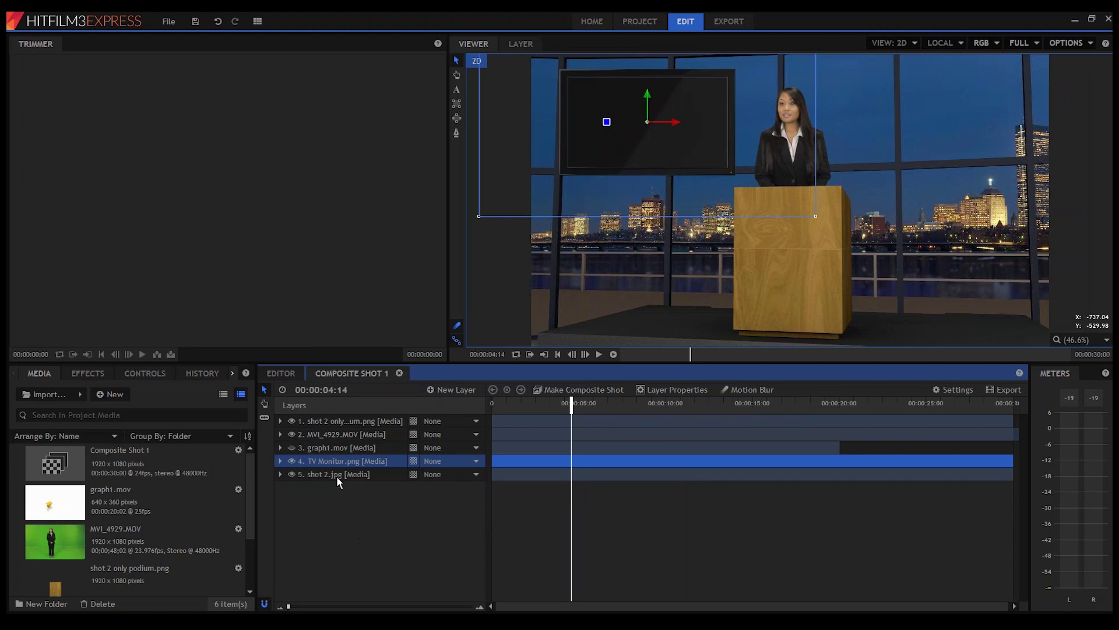
click(320, 449)
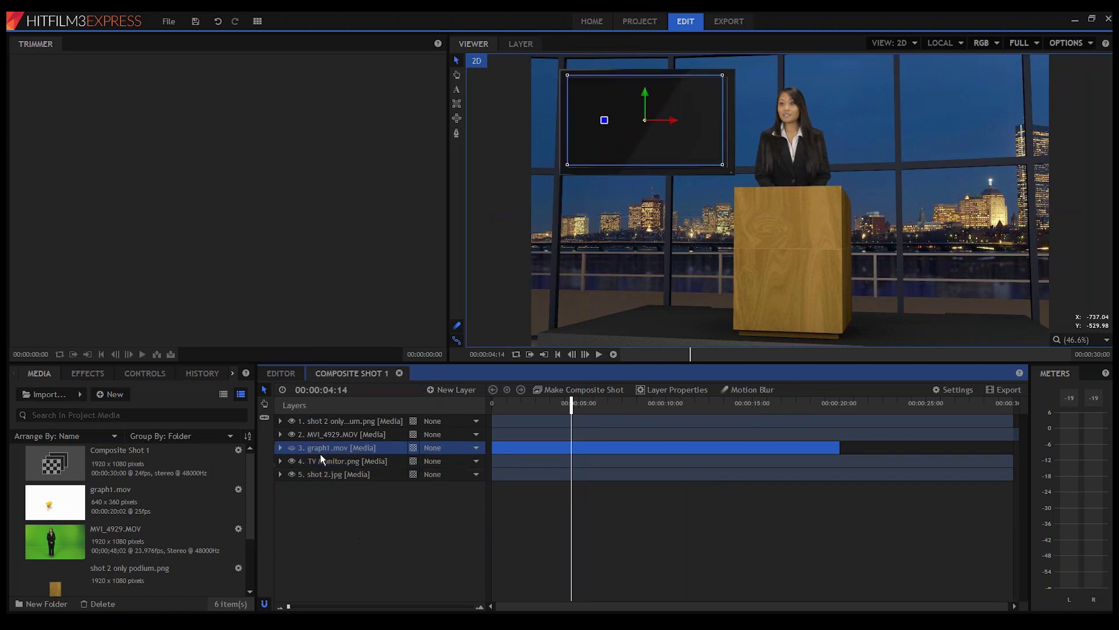
click(292, 448)
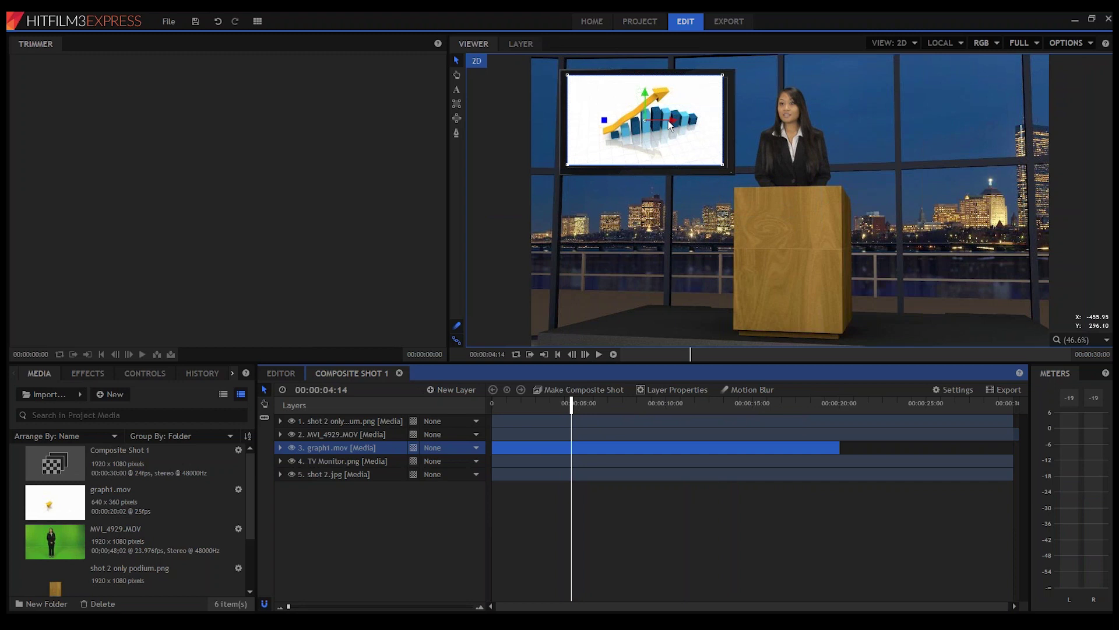
Nudge graph1.mov slightly right within the monitor frame, set its Scale to 93.0% by 95.8%, and collapse and deselect the layer.
drag(670, 125, 671, 124)
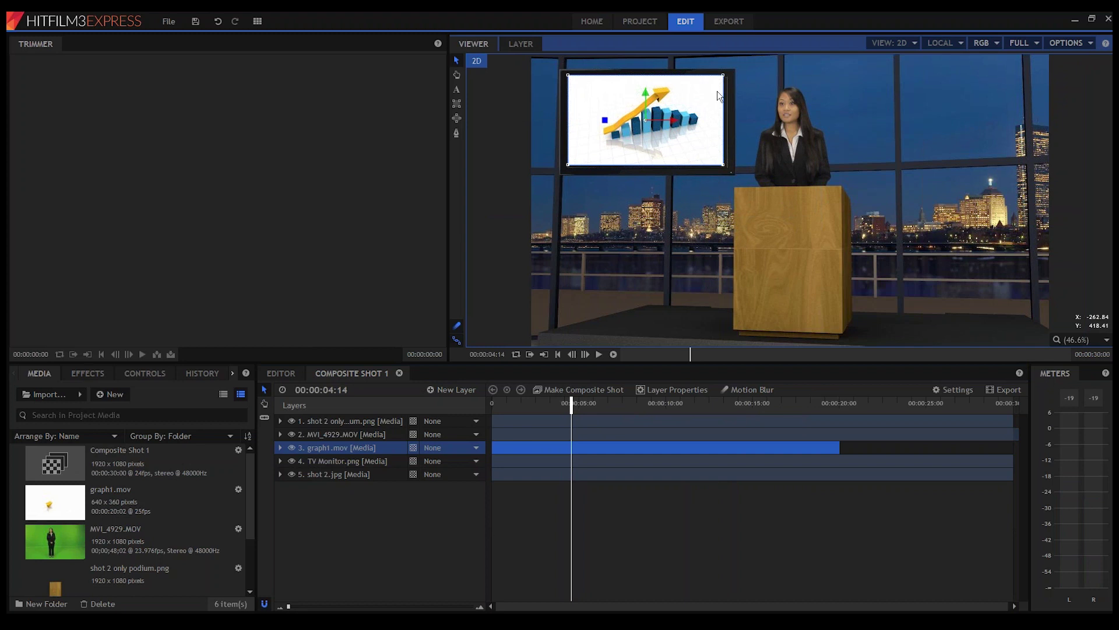
click(328, 450)
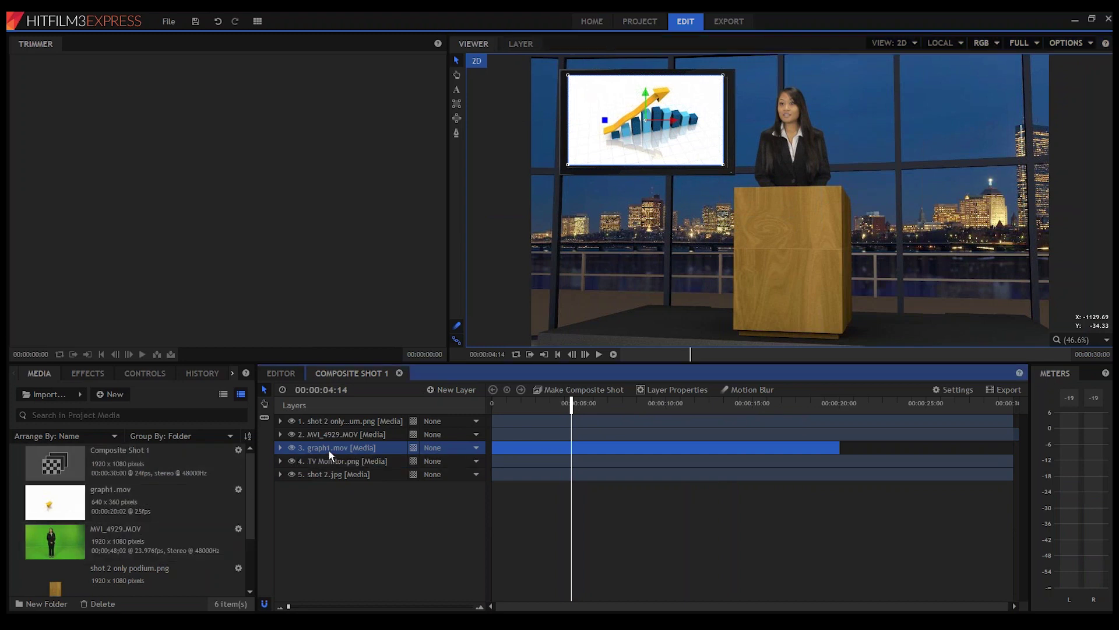
click(279, 447)
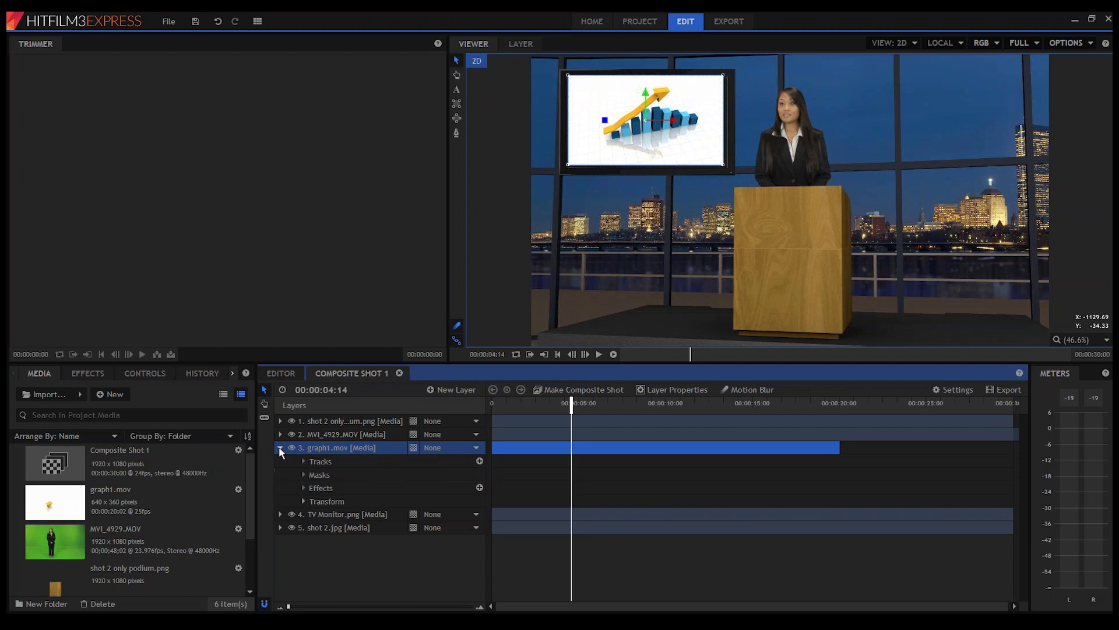
click(303, 501)
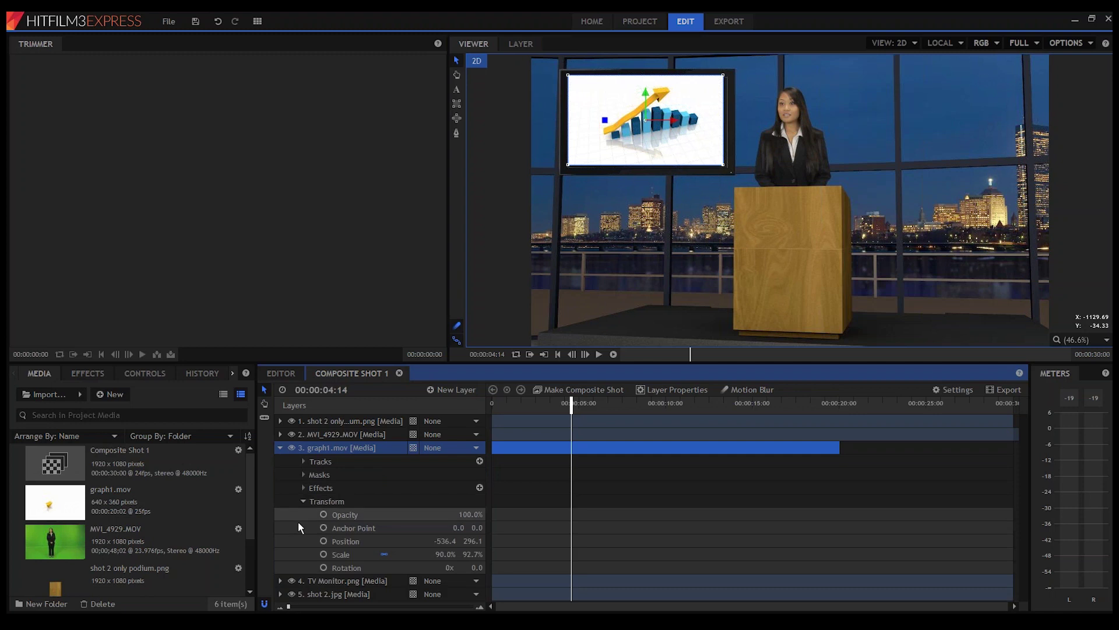
mouse_move(440, 556)
mouse_down()
mouse_move(413, 556)
mouse_move(458, 557)
mouse_up()
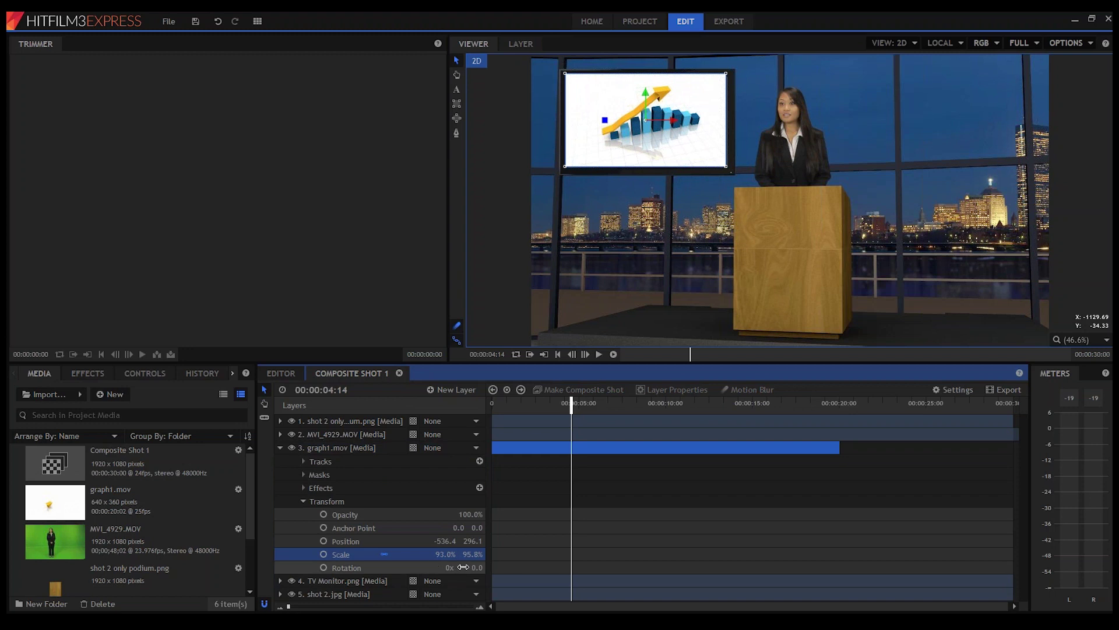
click(279, 448)
click(346, 525)
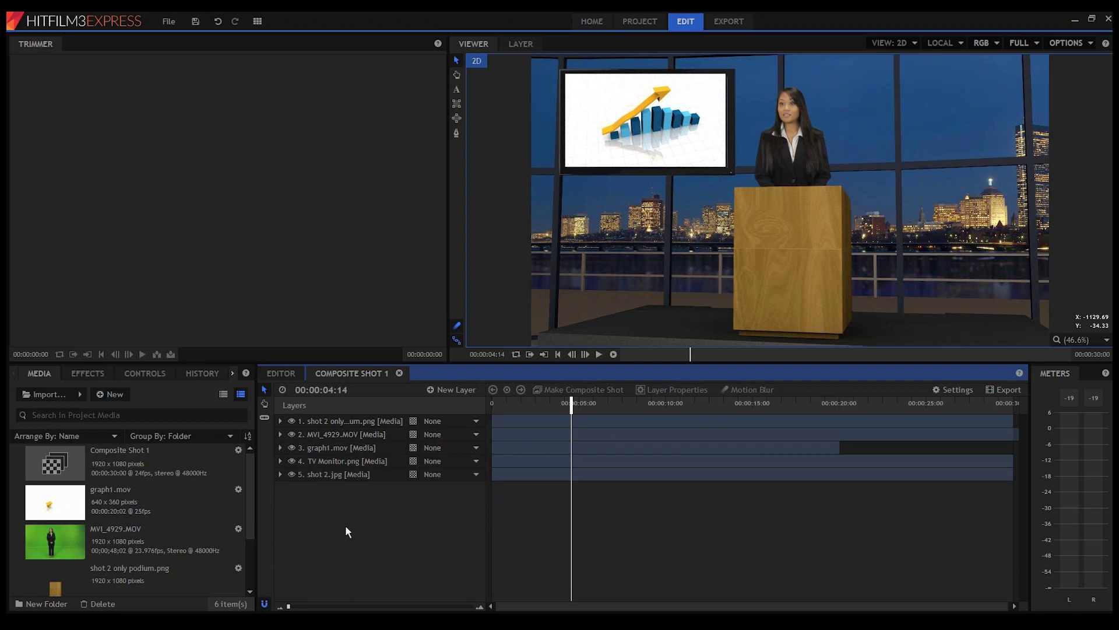
Play the podium composite from 00:00:00:23 to review the animated graph, and return the playhead to 00:00:00:11.
click(530, 402)
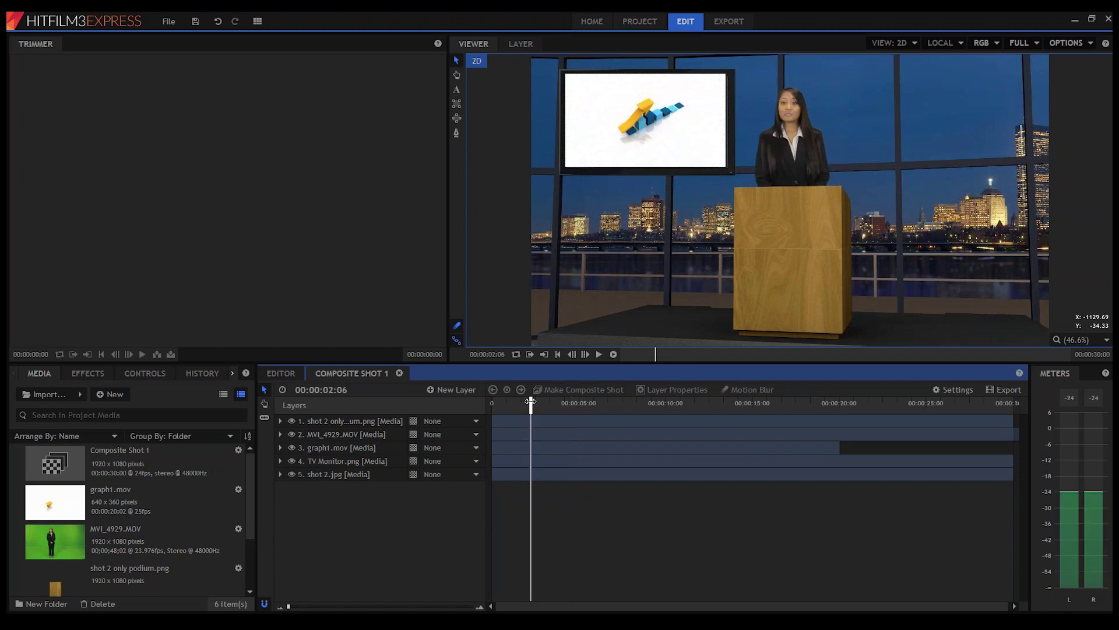
drag(531, 401, 506, 404)
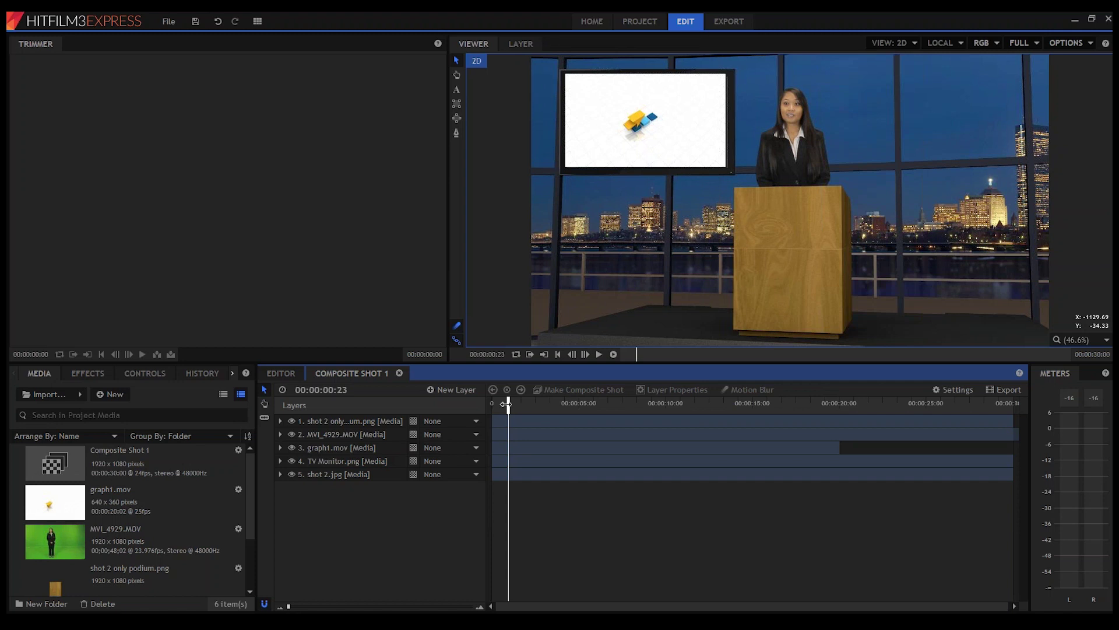
key(space)
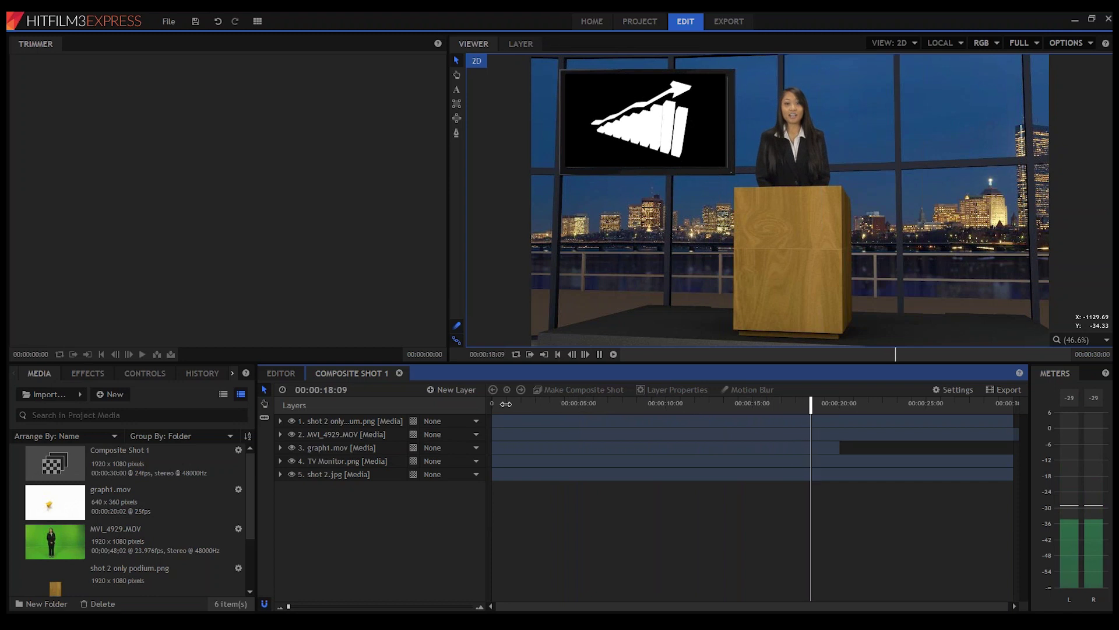
key(space)
click(502, 405)
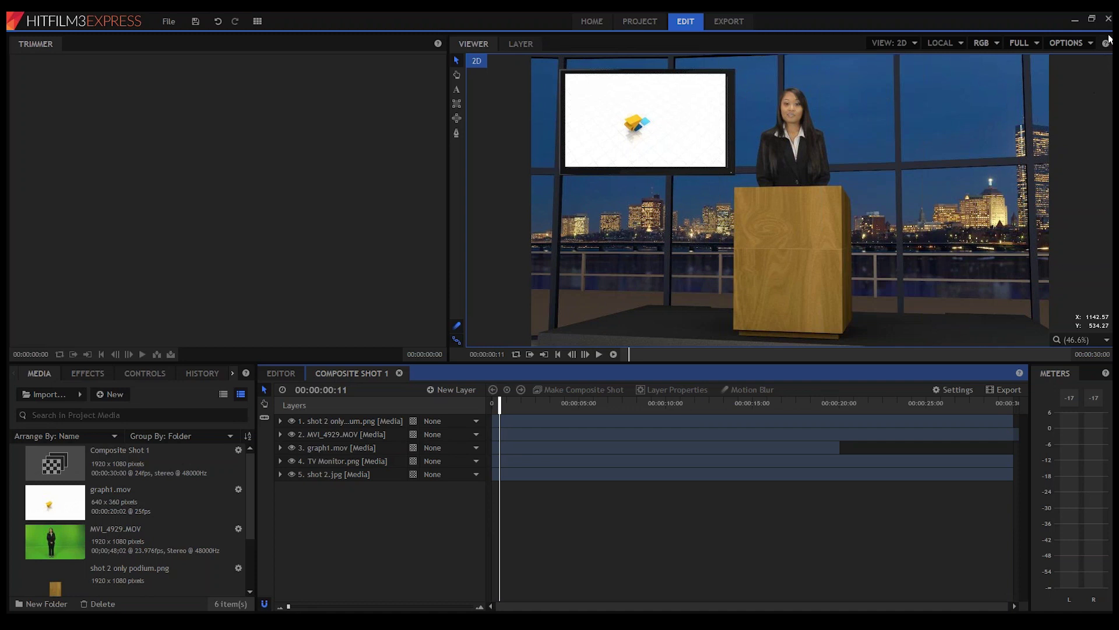
drag(791, 278, 684, 435)
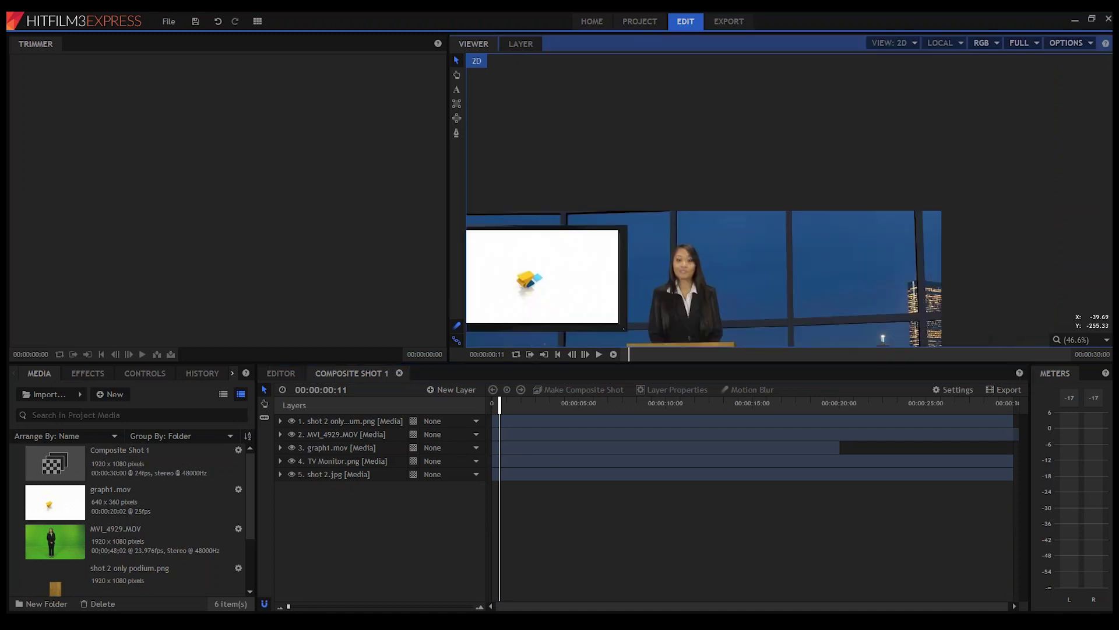
right_click(35, 626)
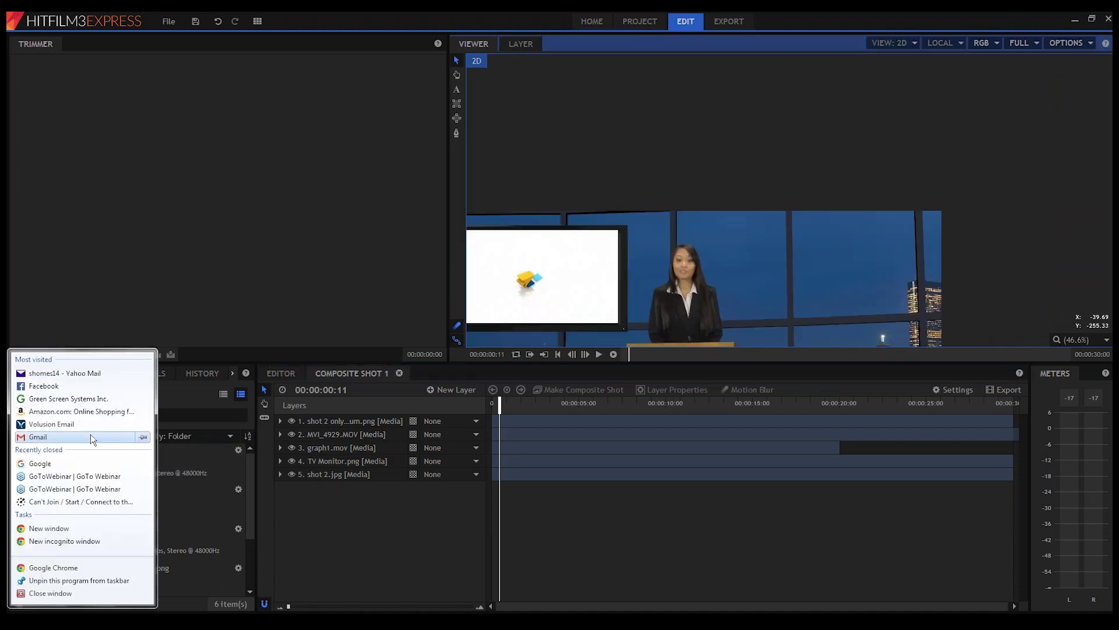
click(317, 191)
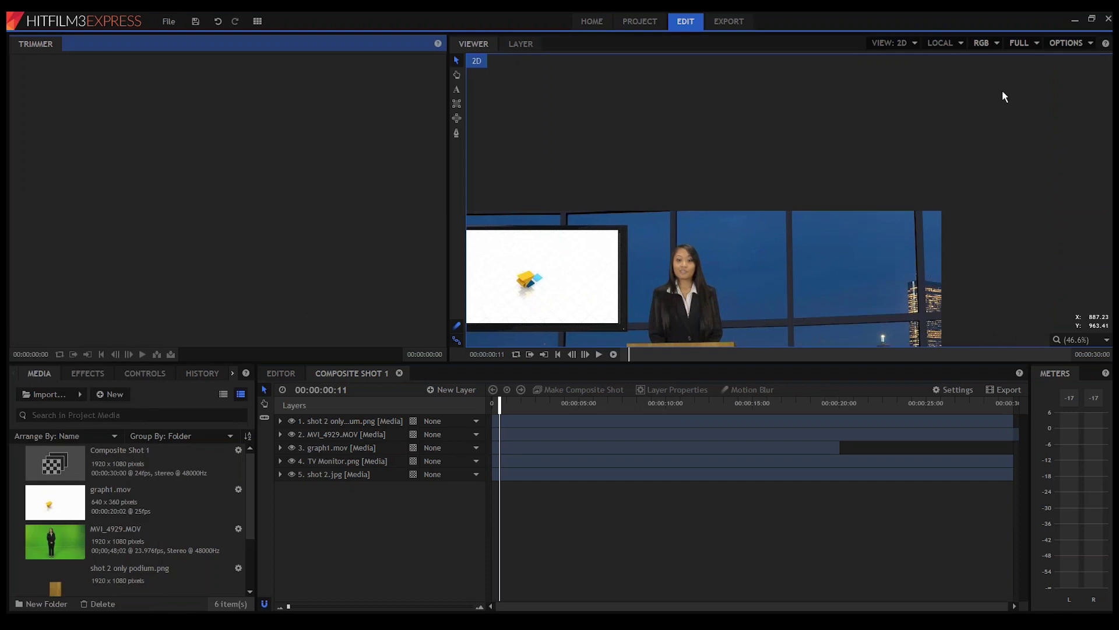